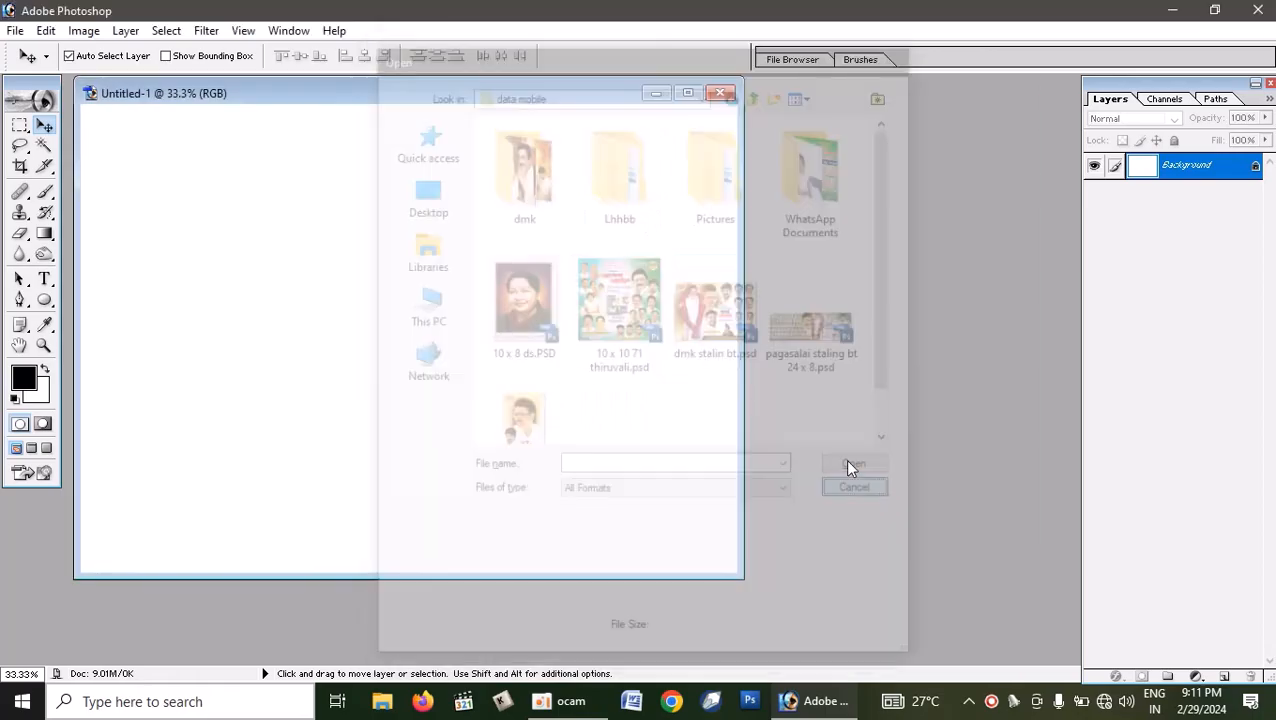
- Open dmk stalin bt.psd from the data mobile desktop folder in Photoshop without updating its text layers
{"action": "left_click", "coordinate": [1172, 10]}
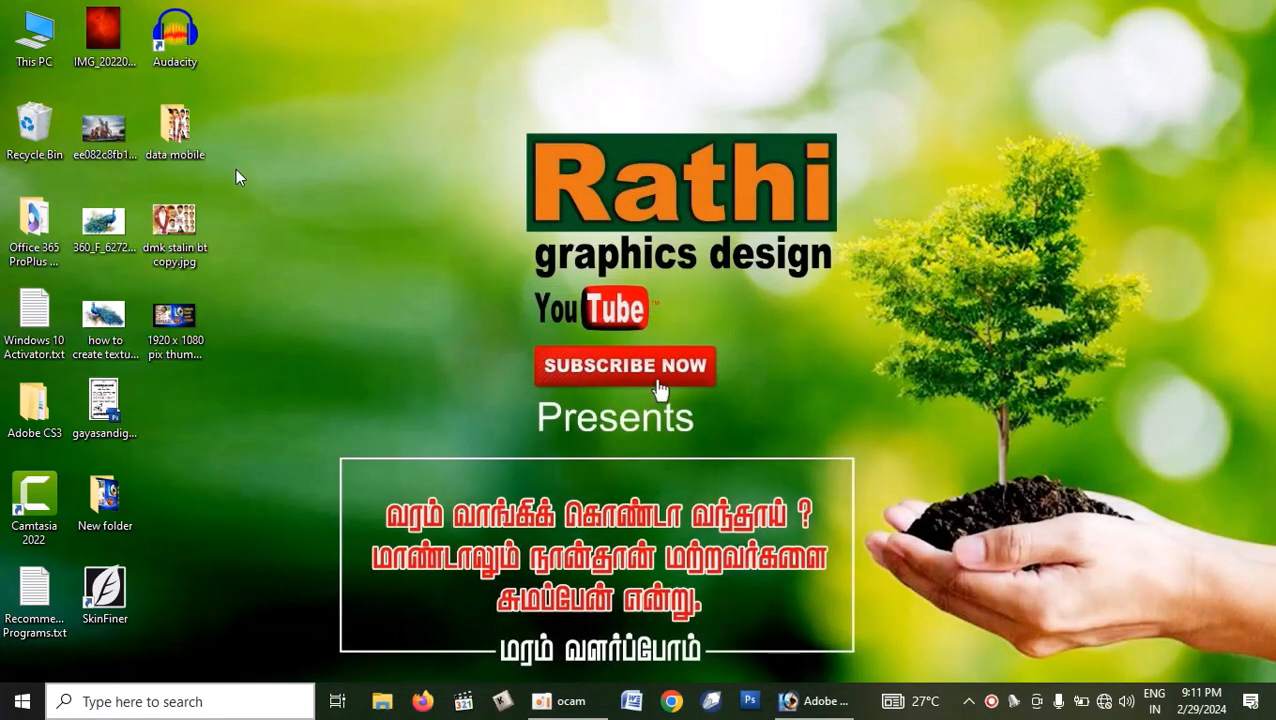
{"action": "double_click", "coordinate": [197, 133]}
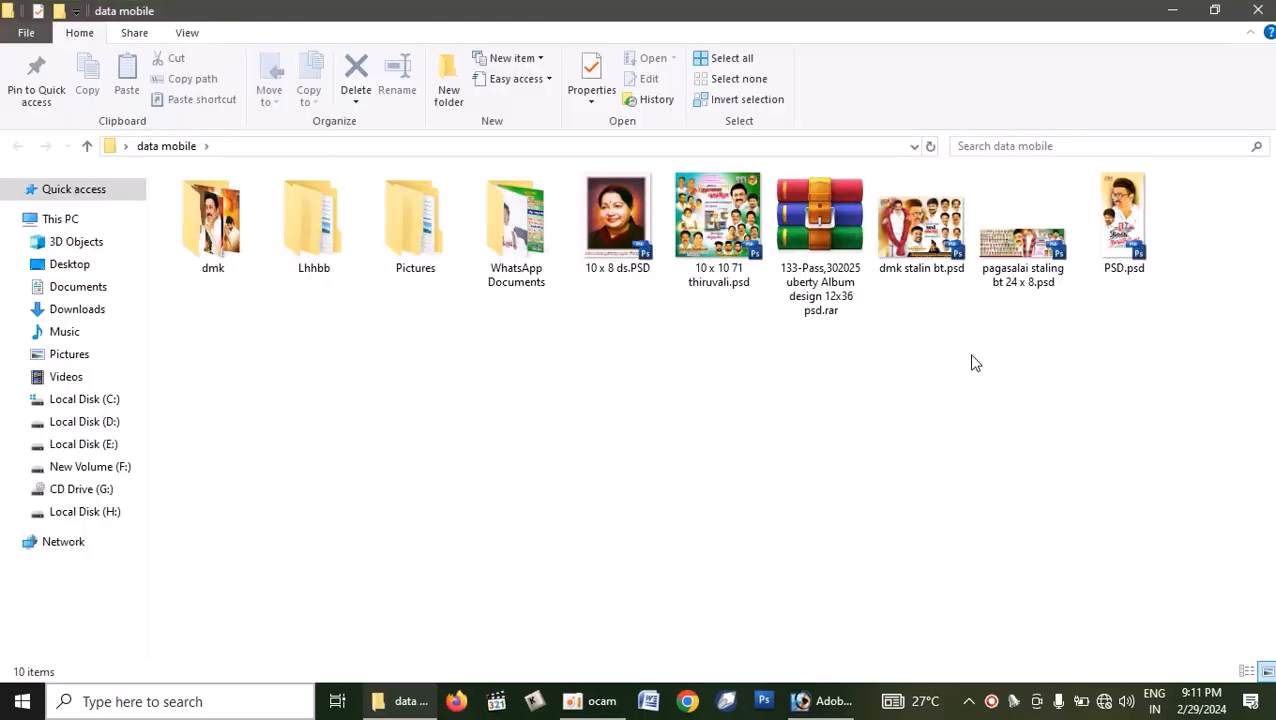
{"action": "double_click", "coordinate": [920, 242]}
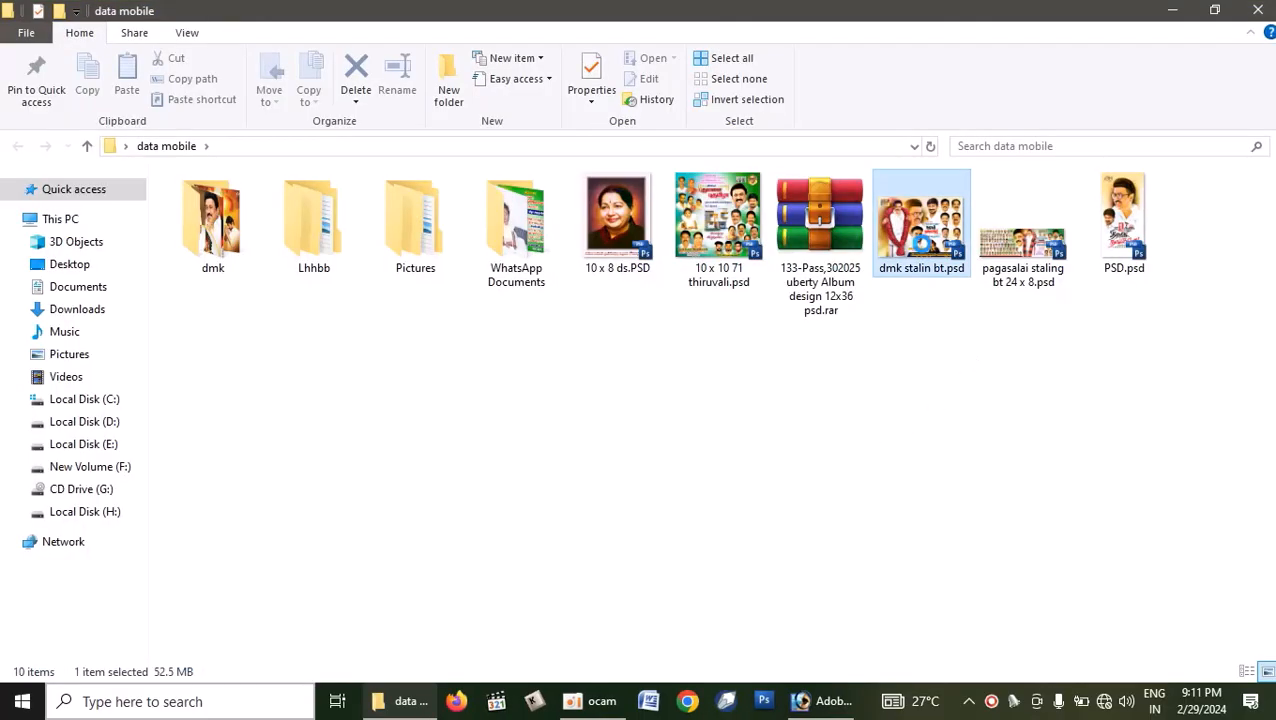
{"action": "left_click_drag", "start_coordinate": [920, 242], "coordinate": [832, 370]}
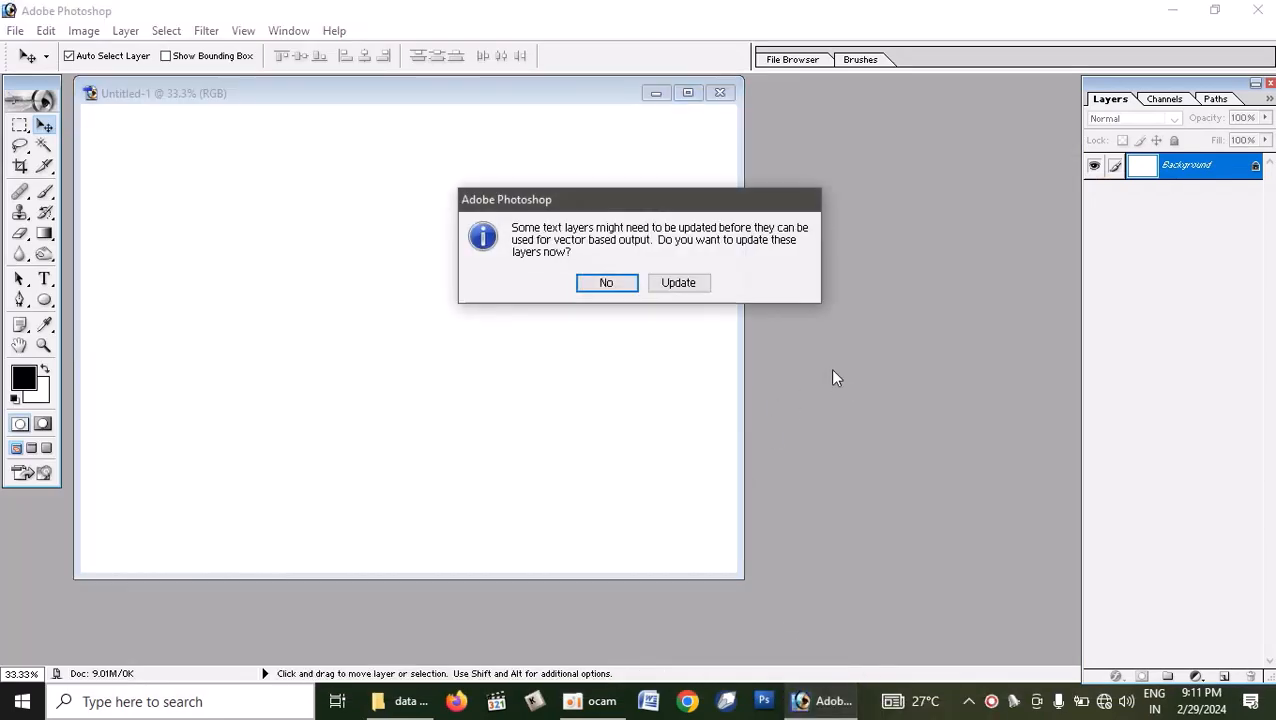
{"action": "key", "text": "Return"}
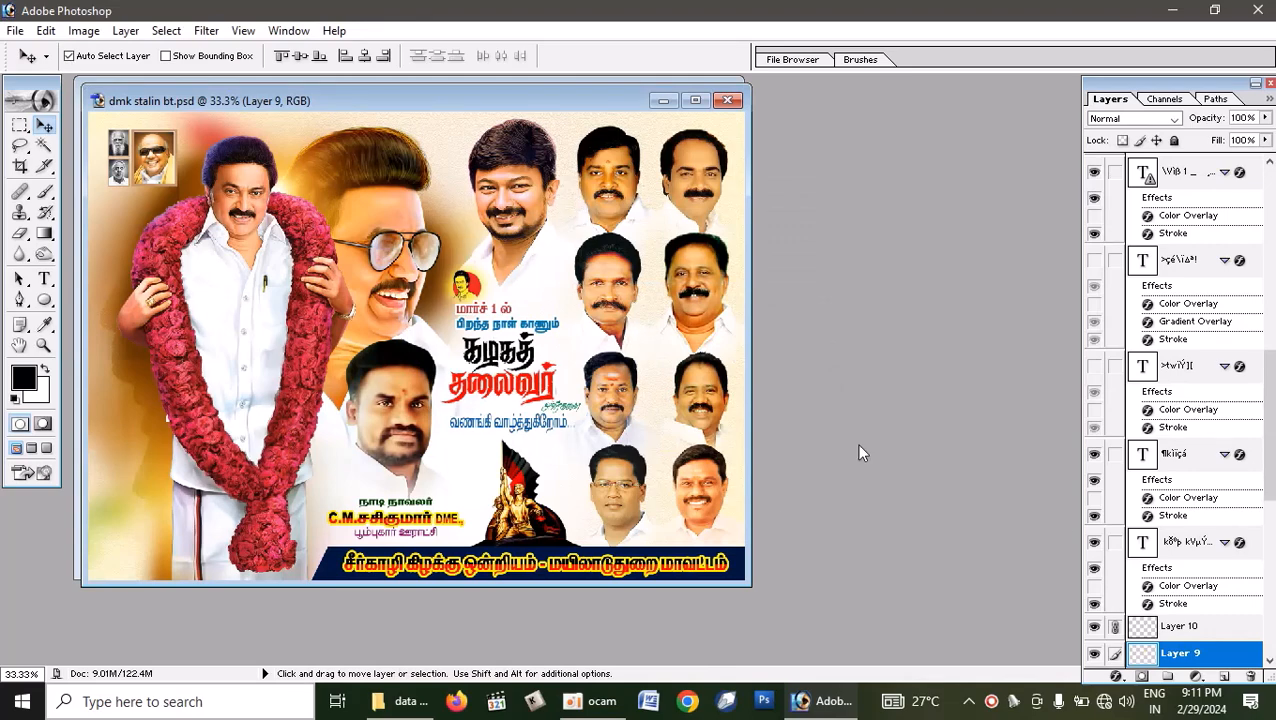
- Move the dmk stalin bt.psd window off Untitled-1 and link Layer 6, Layer 16 and Layer 53 copy 4 to Layer 3
{"action": "scroll", "coordinate": [1212, 626], "scroll_direction": "down", "scroll_amount": 10}
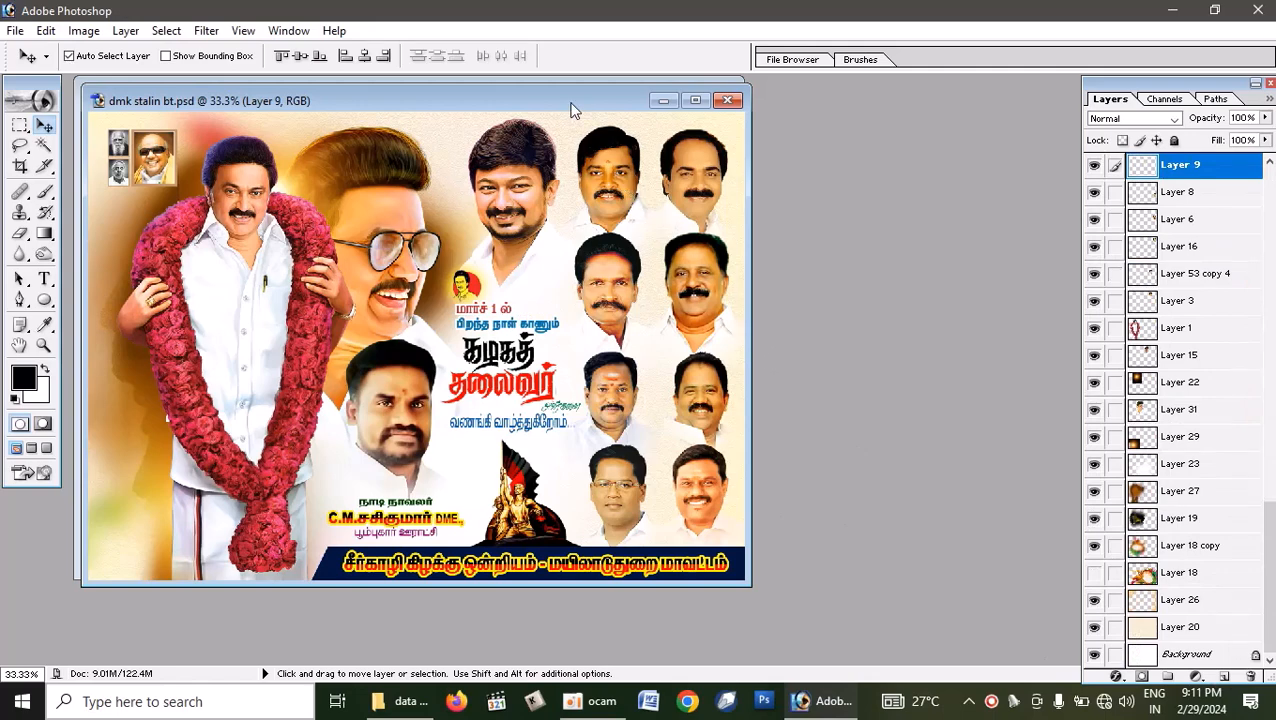
{"action": "left_click_drag", "start_coordinate": [570, 101], "coordinate": [776, 186]}
{"action": "left_click_drag", "start_coordinate": [818, 262], "coordinate": [866, 260]}
{"action": "key", "text": "ctrl+z"}
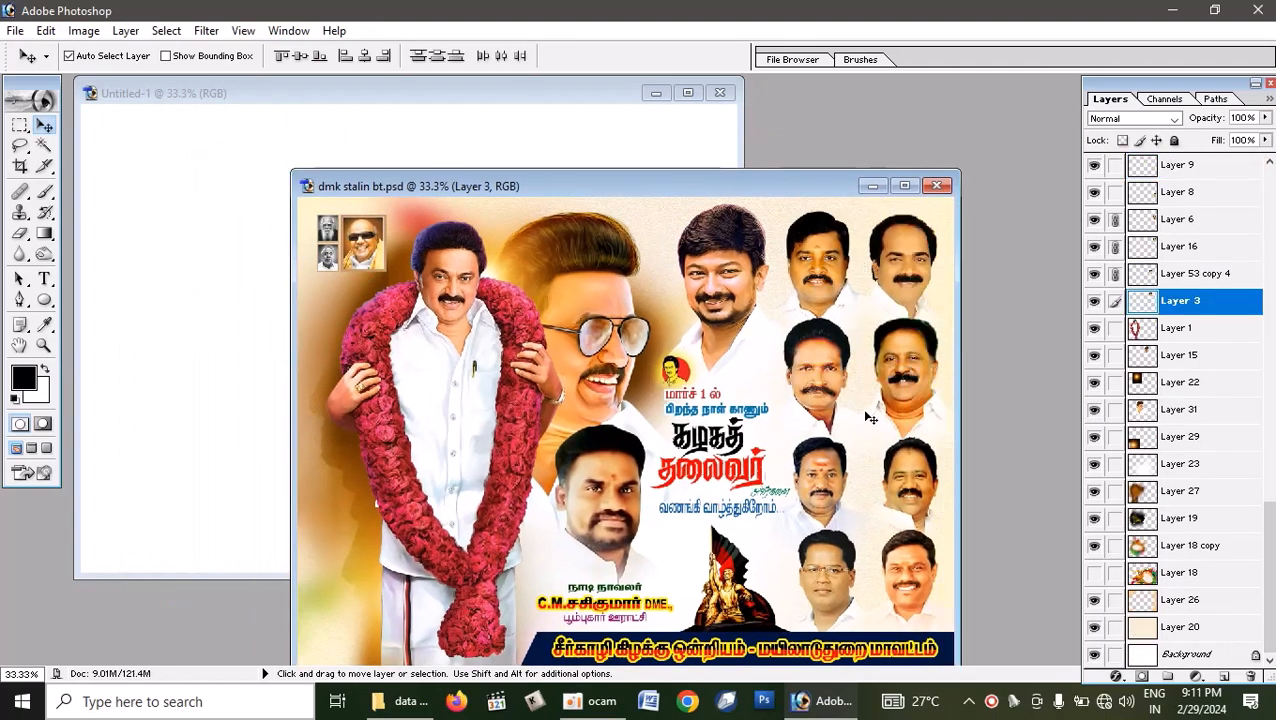
- Link the four lower small portraits, including Layer 7 and Layer 8, and the large portrait on Layer 15 to the linked set
{"action": "right_click", "coordinate": [849, 475]}
{"action": "key", "text": "Escape"}
{"action": "right_click", "coordinate": [912, 478]}
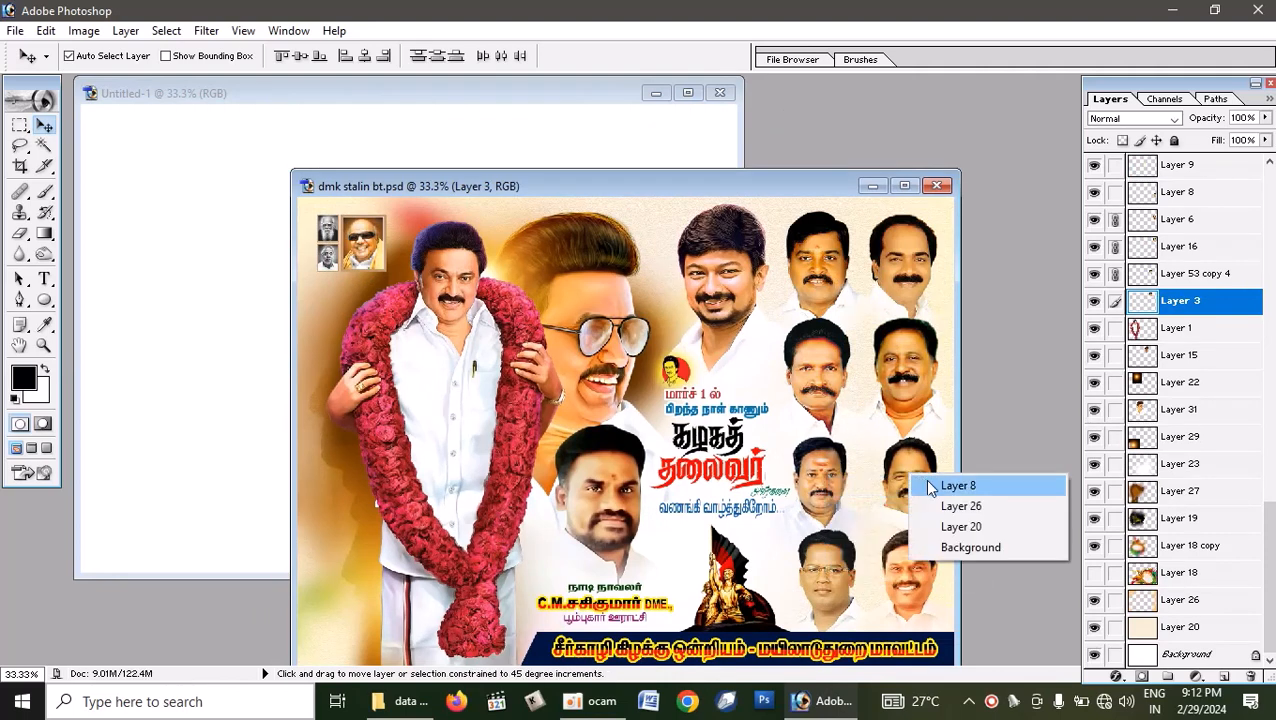
{"action": "left_click", "coordinate": [945, 486], "text": "shift"}
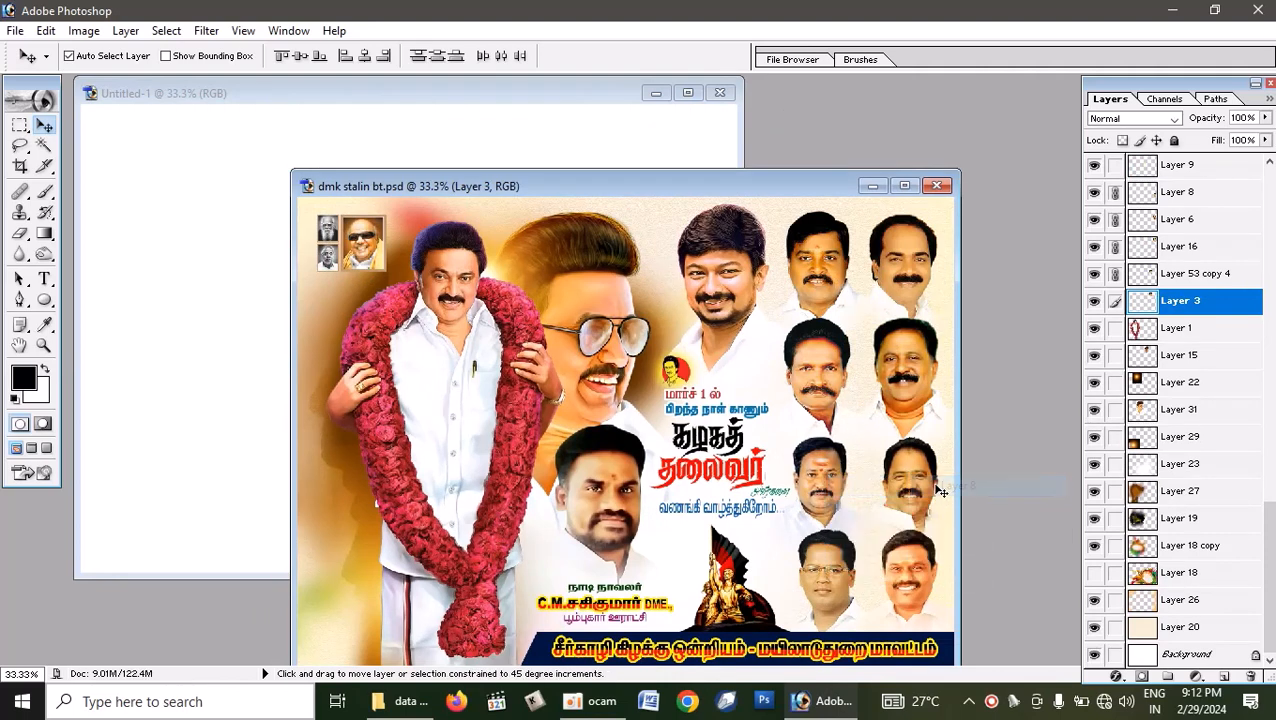
{"action": "right_click", "coordinate": [921, 574]}
{"action": "left_click", "coordinate": [966, 584], "text": "shift"}
{"action": "right_click", "coordinate": [838, 558]}
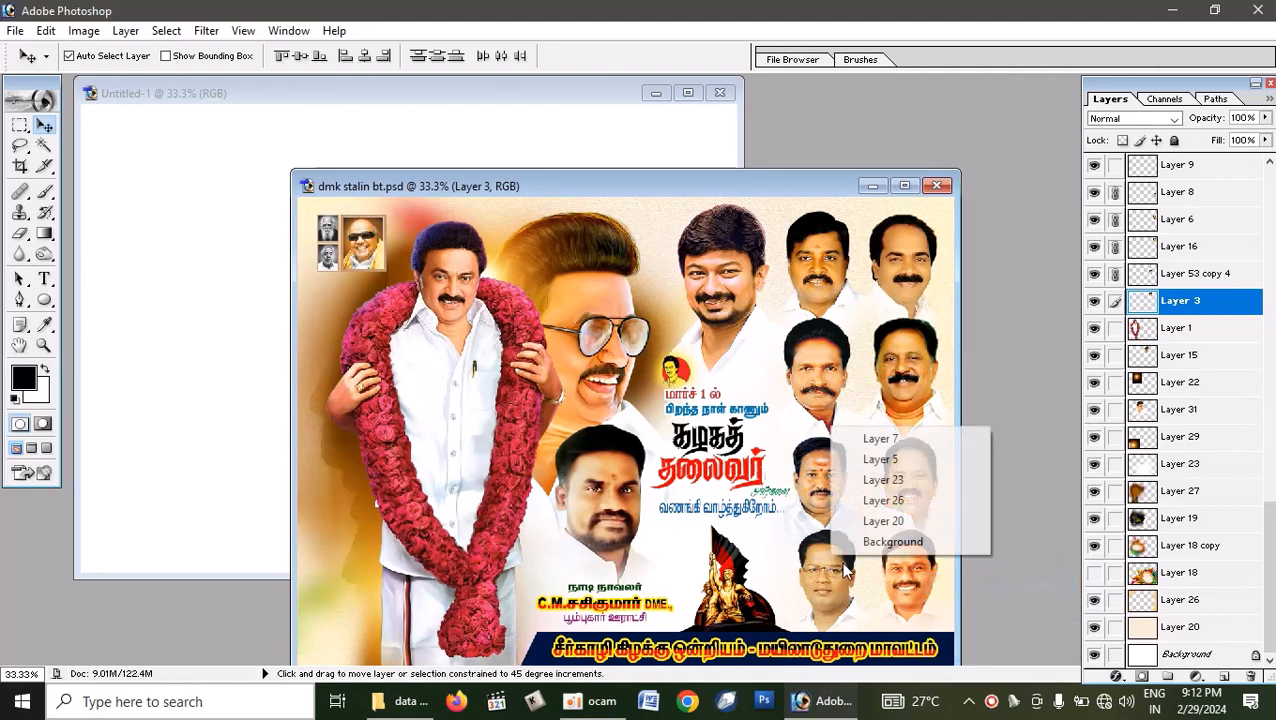
{"action": "left_click", "coordinate": [903, 440], "text": "shift"}
{"action": "left_click", "coordinate": [744, 318]}
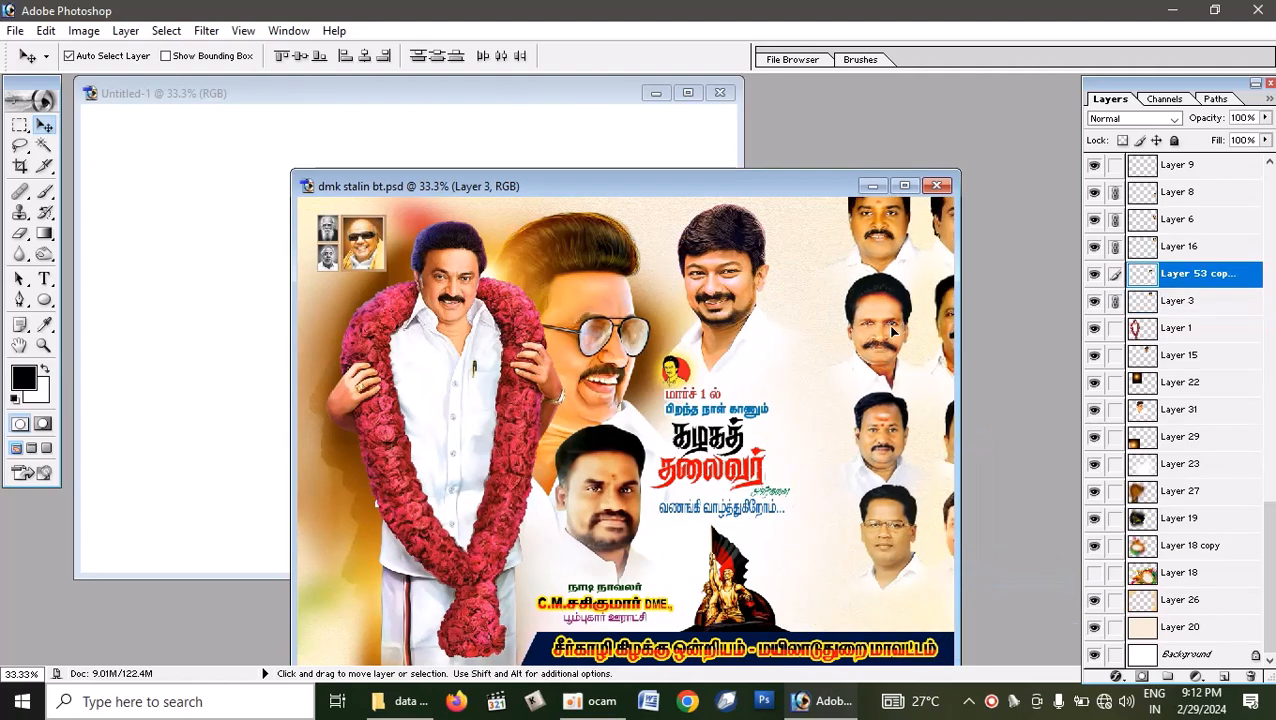
{"action": "right_click", "coordinate": [710, 270]}
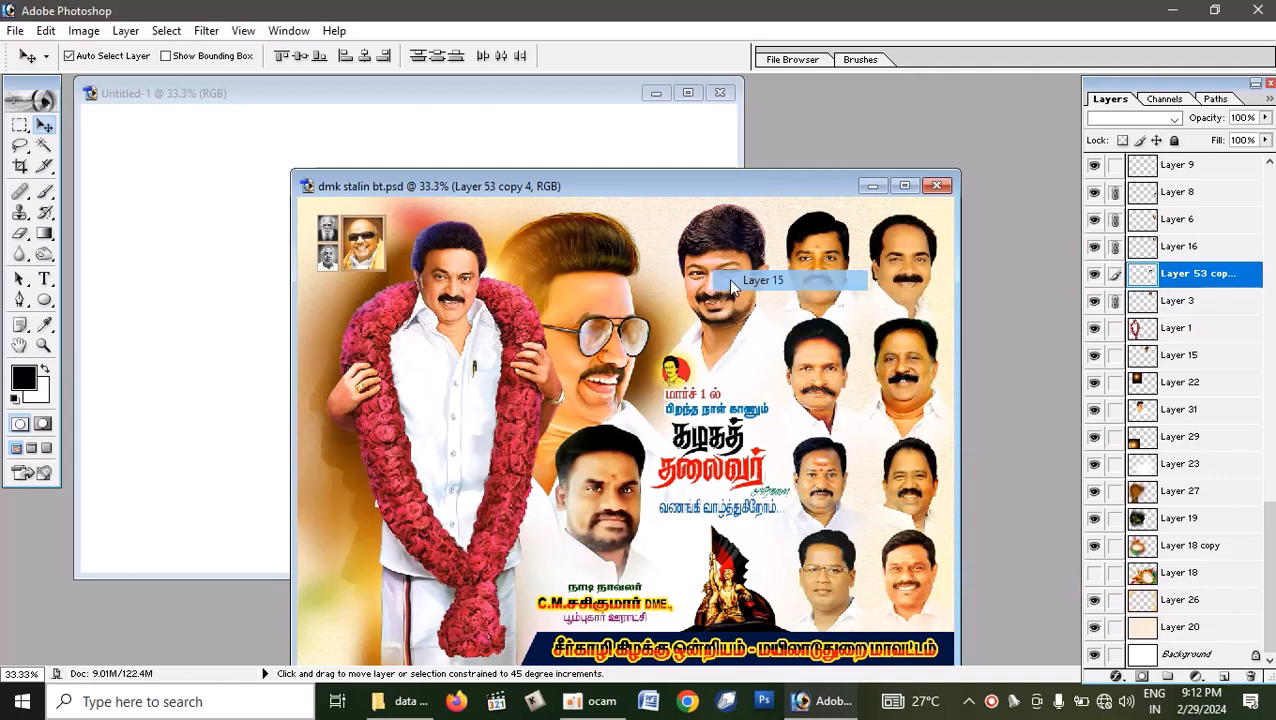
{"action": "left_click", "coordinate": [758, 279]}
- Copy the linked portraits into Untitled-1 and position them along the right side of the canvas
{"action": "left_click_drag", "start_coordinate": [604, 200], "coordinate": [626, 151]}
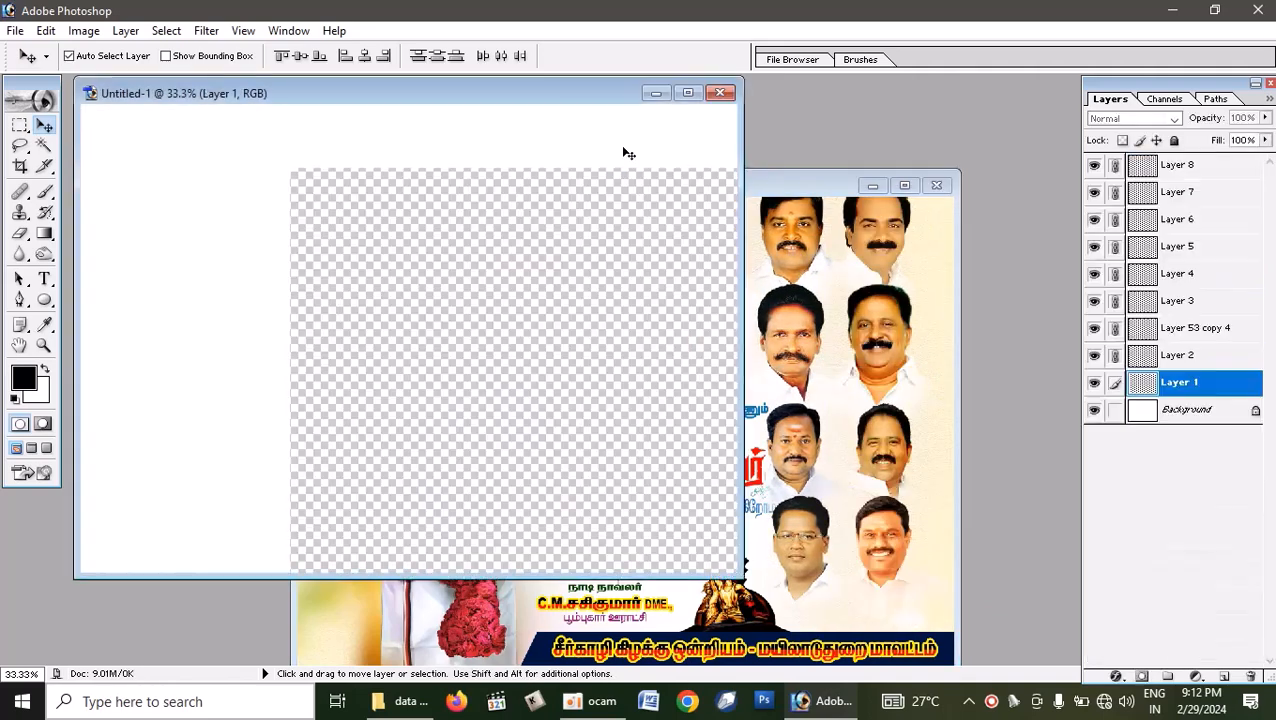
{"action": "left_click", "coordinate": [687, 92]}
{"action": "left_click_drag", "start_coordinate": [922, 184], "coordinate": [813, 224]}
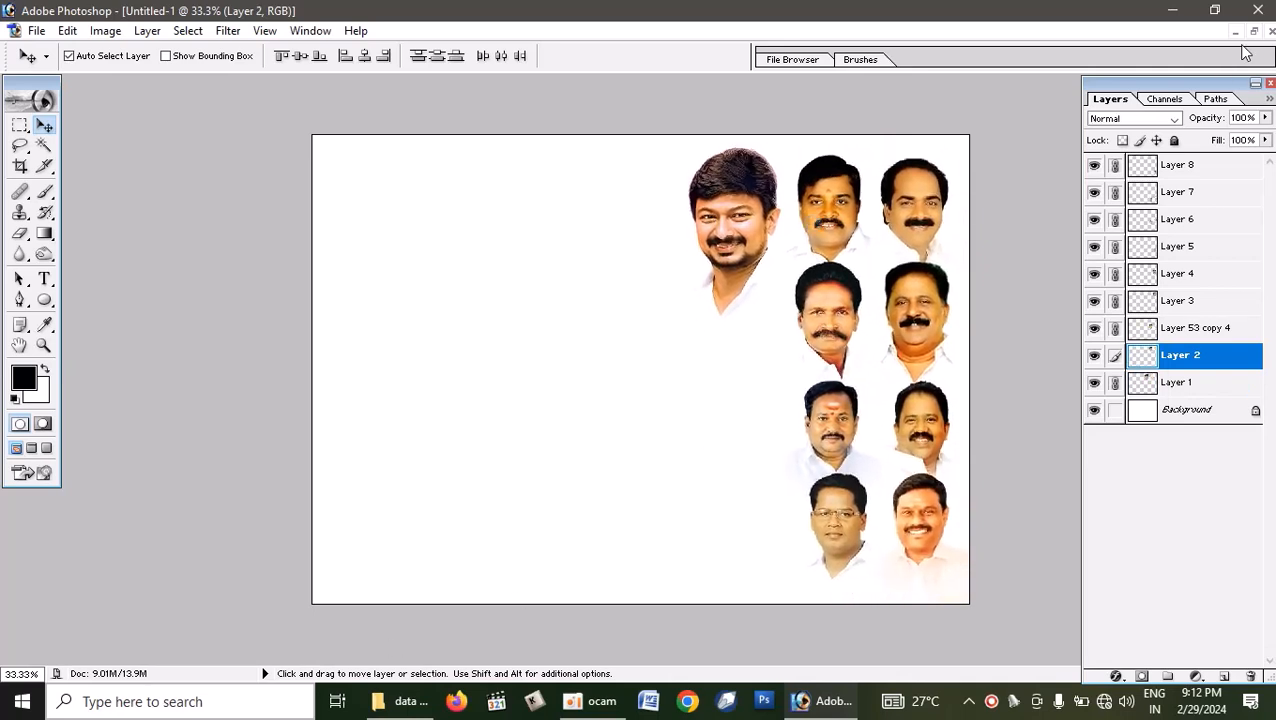
- Copy the small framed leader portraits from dmk stalin bt.psd into Untitled-1 and place them in the canvas's upper-left corner
{"action": "left_click", "coordinate": [1254, 31]}
{"action": "left_click", "coordinate": [829, 341]}
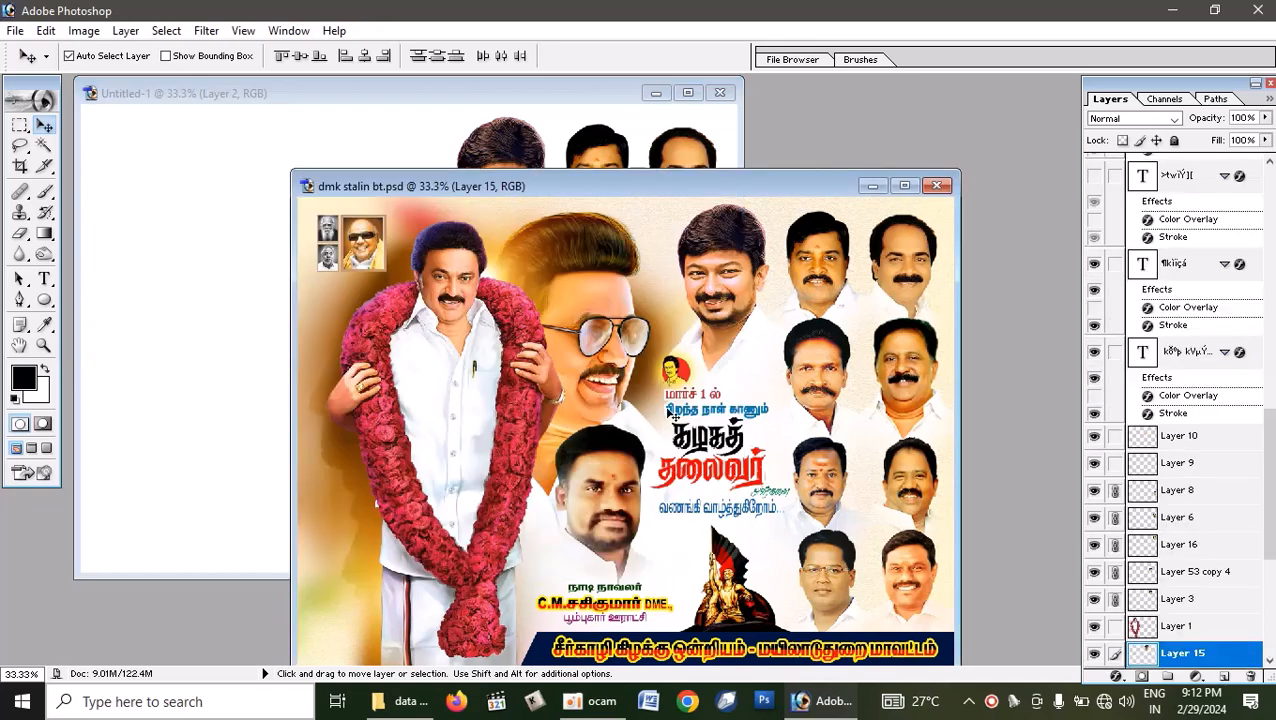
{"action": "left_click_drag", "start_coordinate": [366, 262], "coordinate": [234, 201]}
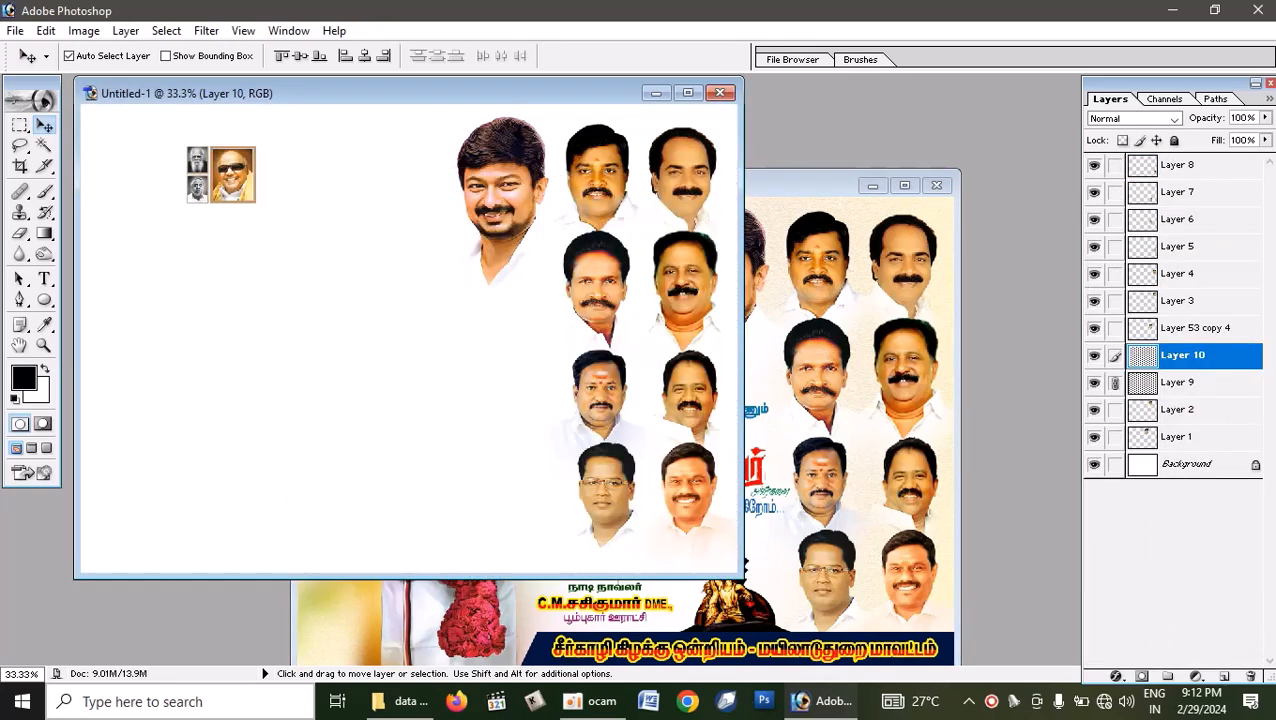
{"action": "left_click", "coordinate": [687, 93]}
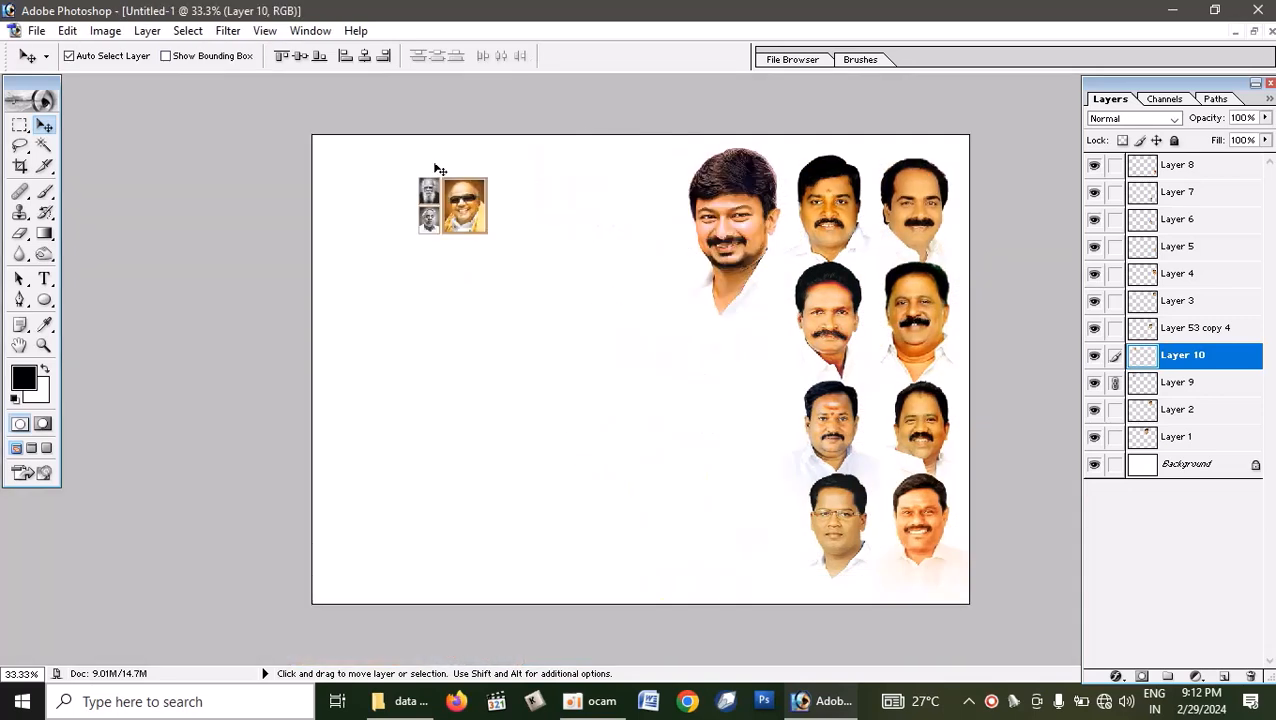
{"action": "left_click", "coordinate": [428, 246]}
{"action": "mouse_move", "coordinate": [393, 198]}
{"action": "left_mouse_down"}
{"action": "mouse_move", "coordinate": [466, 216]}
{"action": "mouse_move", "coordinate": [373, 189]}
{"action": "left_mouse_up"}
{"action": "key", "text": "Return"}
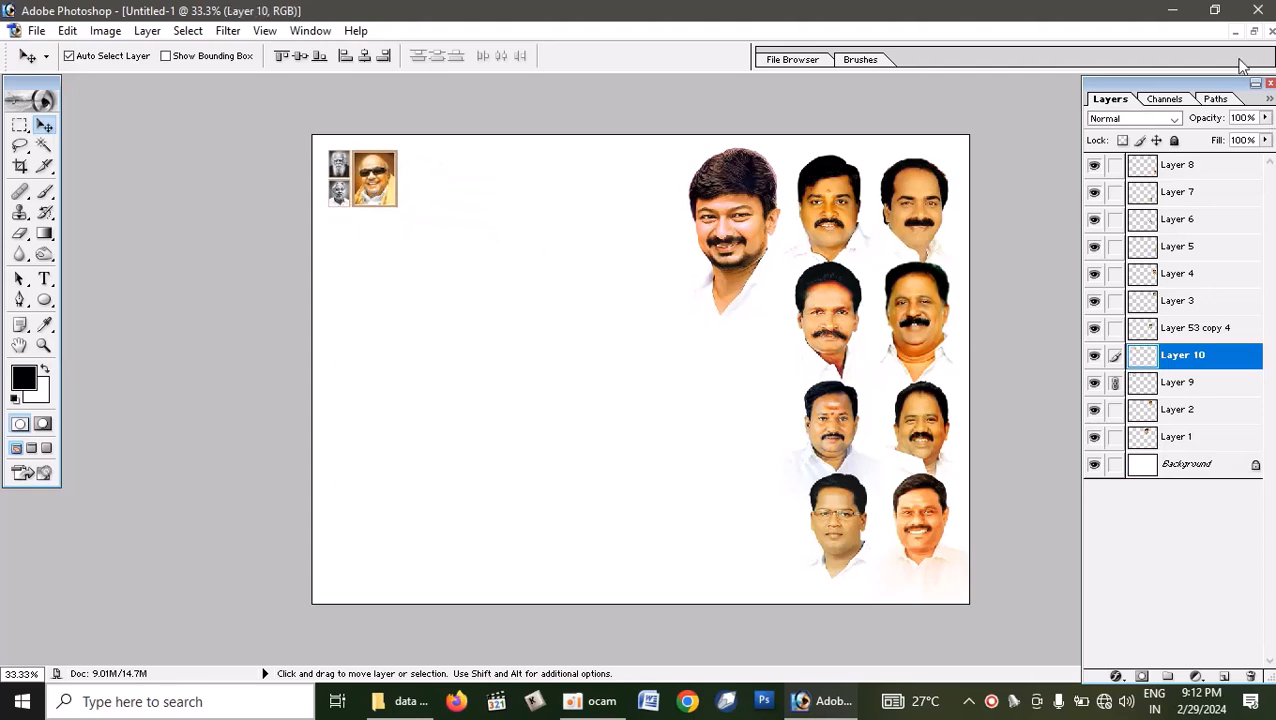
- In dmk stalin bt.psd, link the garlanded figure on Layer 1 with the glow on Layer 22 and the sunglasses portrait on Layer 31
{"action": "left_click", "coordinate": [1255, 33]}
{"action": "left_click", "coordinate": [848, 335]}
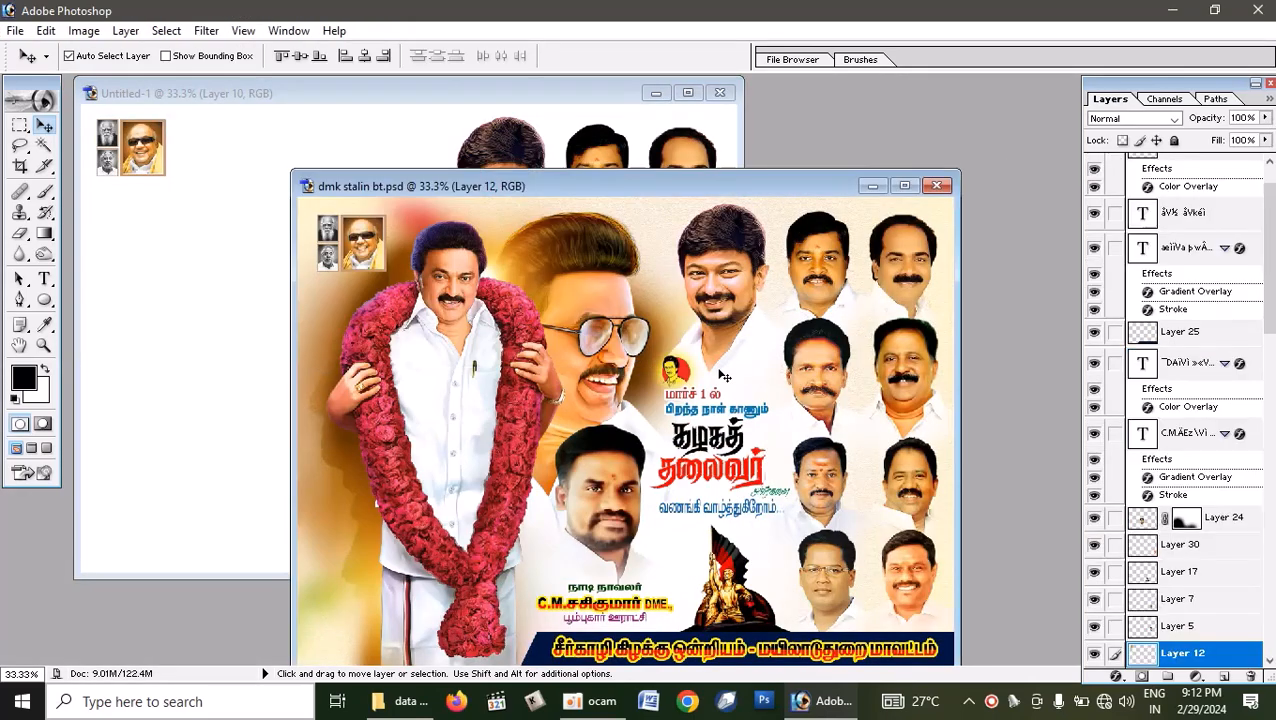
{"action": "left_click_drag", "start_coordinate": [457, 412], "coordinate": [515, 359]}
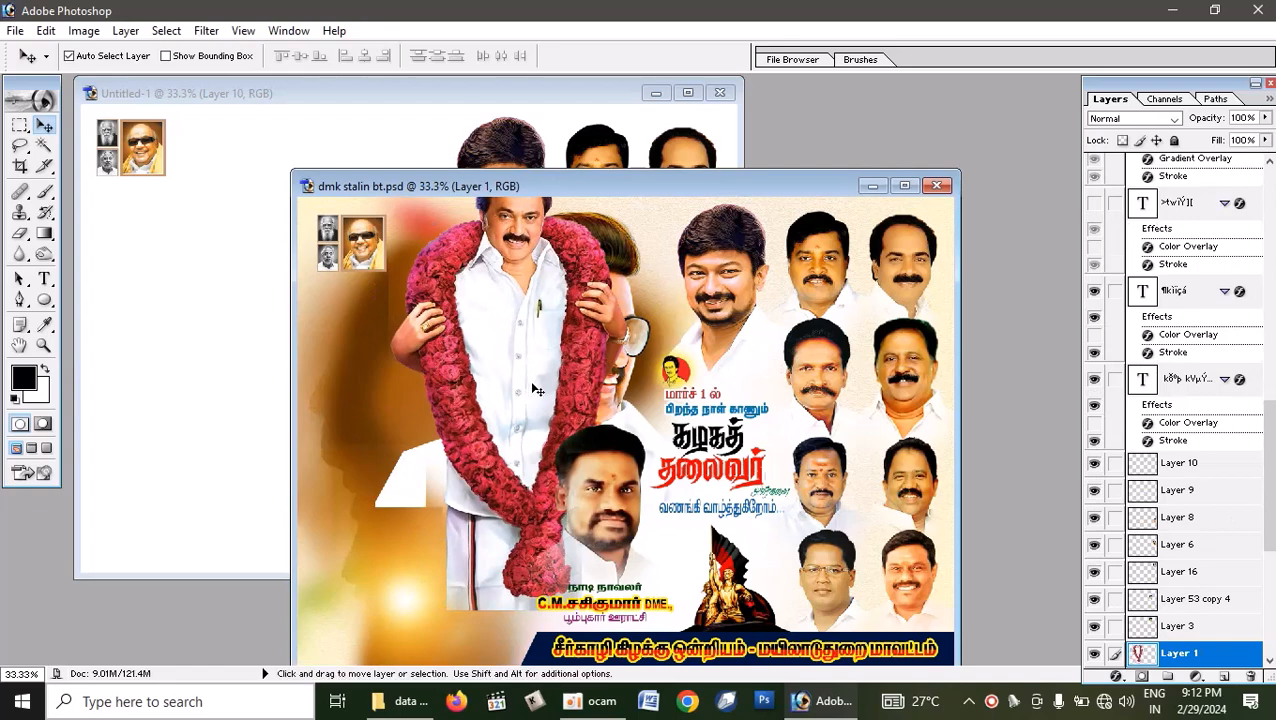
{"action": "key", "text": "ctrl+z"}
{"action": "scroll", "coordinate": [1205, 620], "scroll_direction": "down", "scroll_amount": 5}
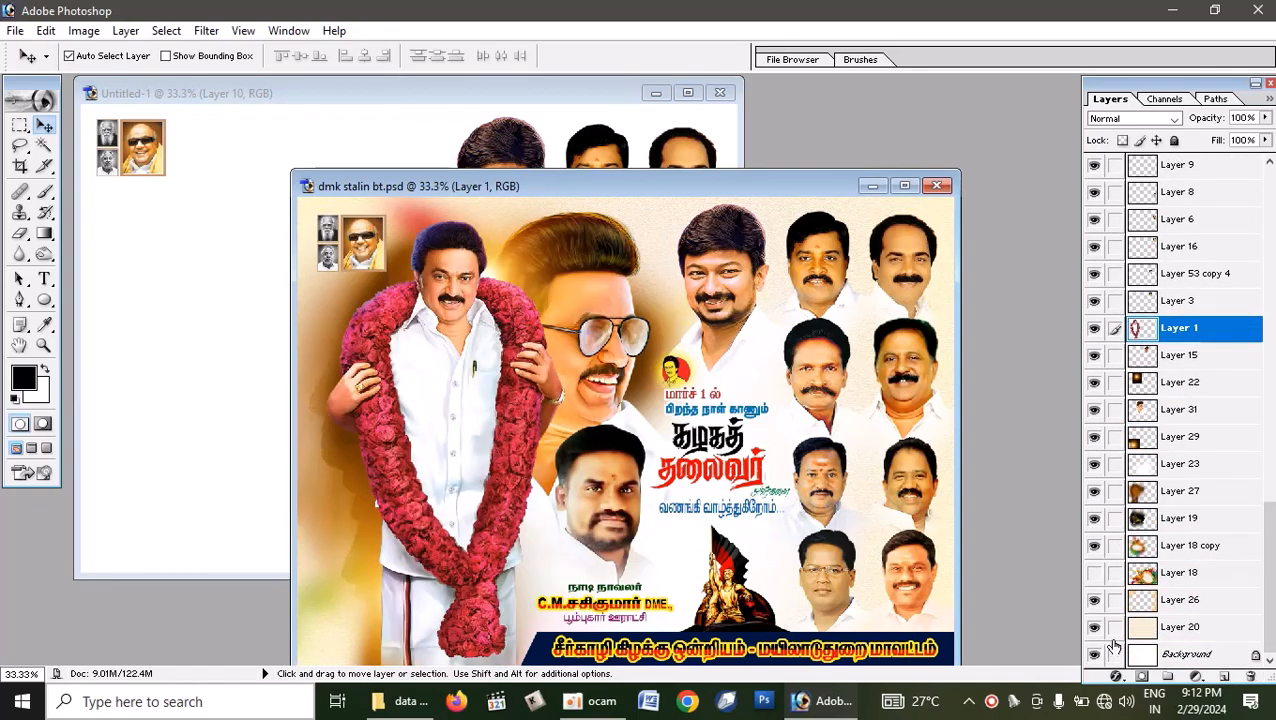
{"action": "left_click_drag", "start_coordinate": [433, 390], "coordinate": [470, 343]}
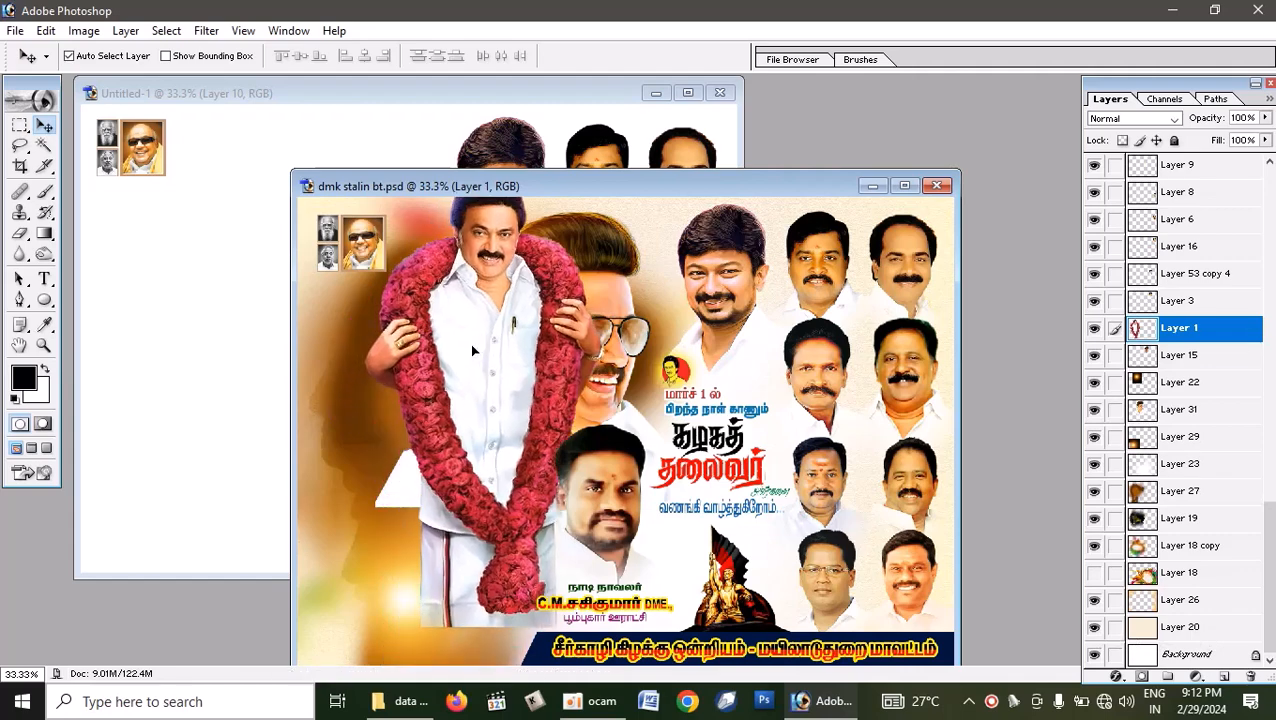
{"action": "key", "text": "ctrl+z"}
{"action": "right_click", "coordinate": [565, 268], "text": "shift"}
{"action": "left_click", "coordinate": [601, 281]}
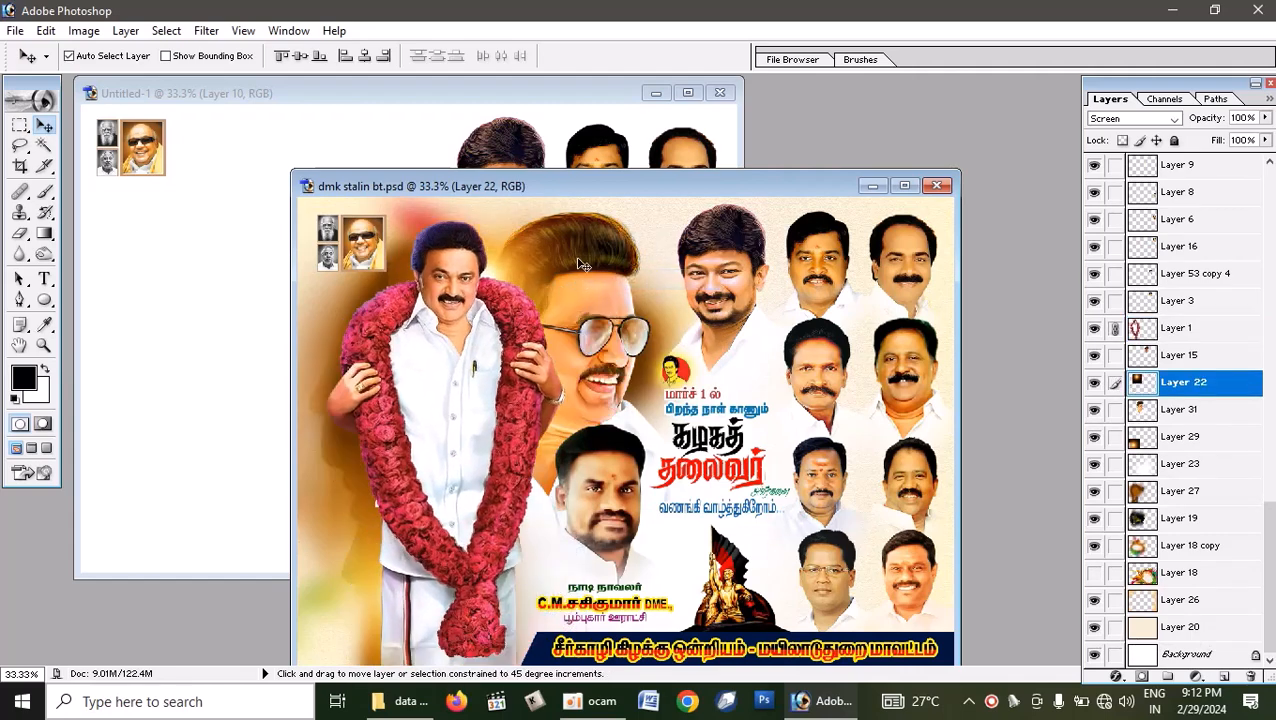
{"action": "right_click", "coordinate": [575, 257]}
{"action": "left_click", "coordinate": [612, 288]}
- Copy the linked garlanded figure, glow and sunglasses portrait into Untitled-1 and position them on the left half of the canvas
{"action": "left_click_drag", "start_coordinate": [643, 303], "coordinate": [213, 285]}
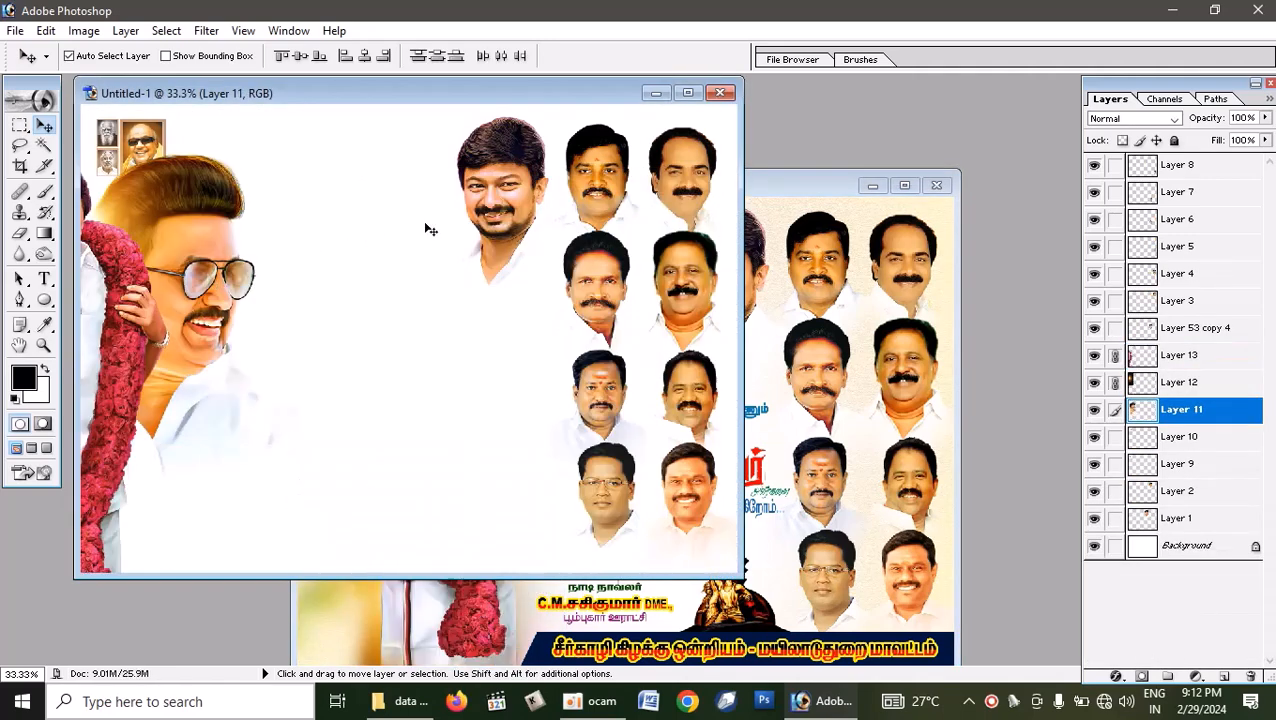
{"action": "left_click", "coordinate": [688, 93]}
{"action": "left_click_drag", "start_coordinate": [399, 320], "coordinate": [603, 280]}
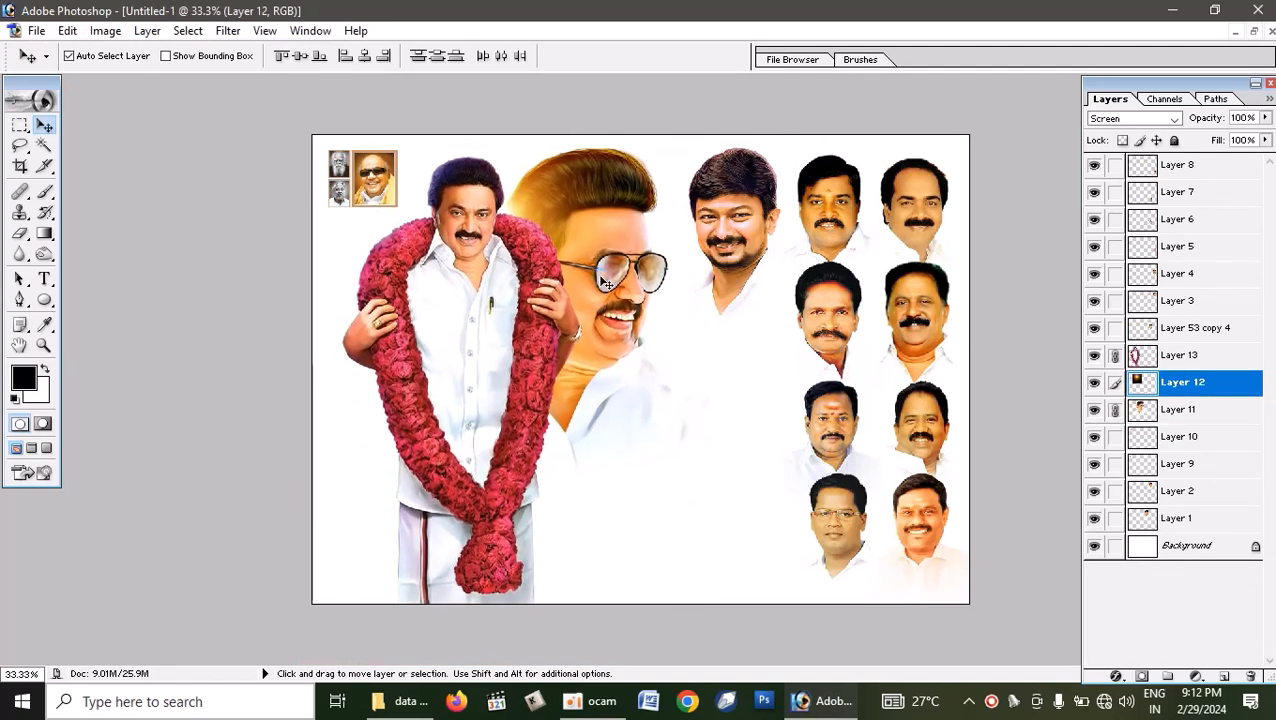
- In dmk stalin bt.psd, link background Layers 23, 27, 19, 18 copy and 20 to Layer 29
{"action": "left_click", "coordinate": [1254, 31]}
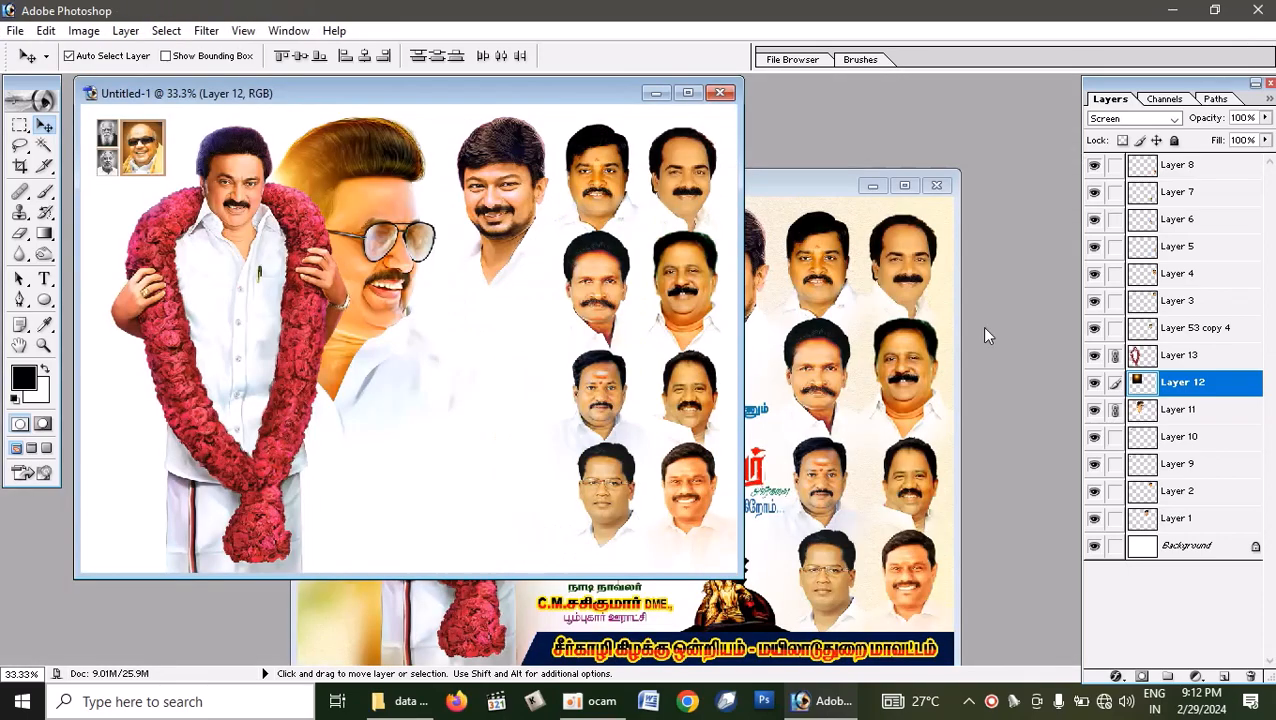
{"action": "left_click", "coordinate": [788, 421]}
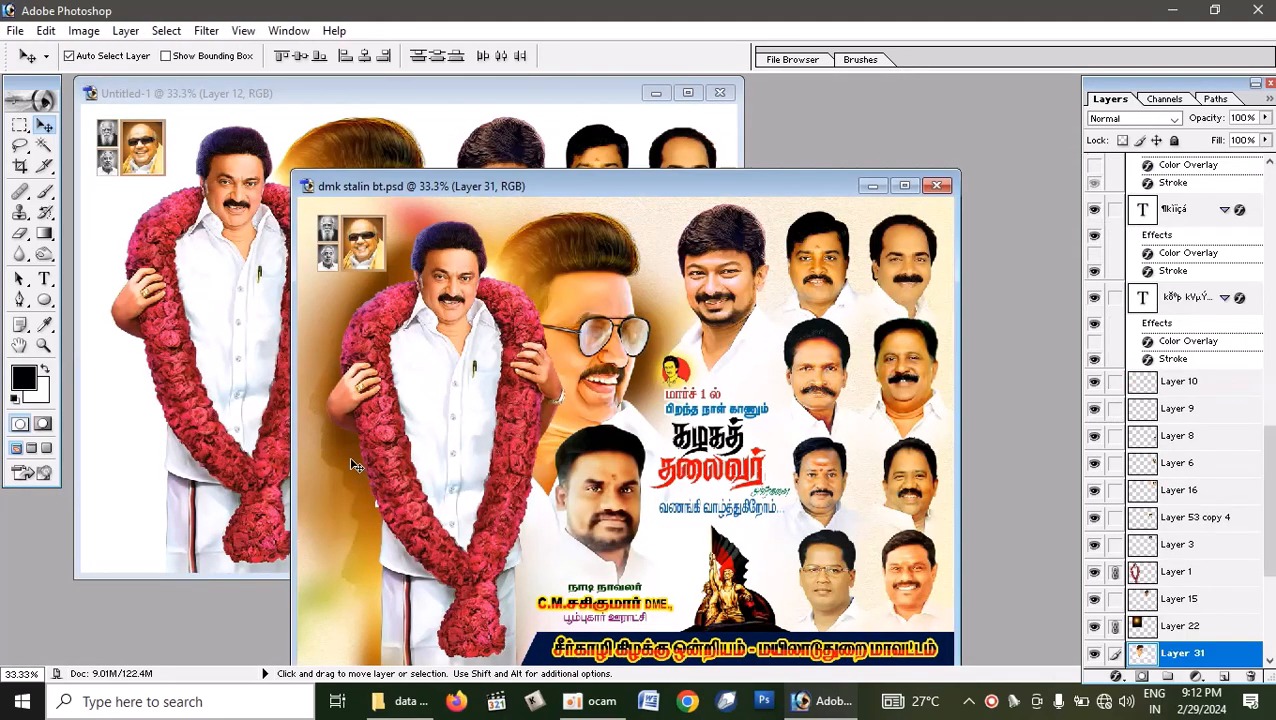
{"action": "left_click", "coordinate": [735, 470]}
{"action": "scroll", "coordinate": [1155, 605], "scroll_direction": "down", "scroll_amount": 4}
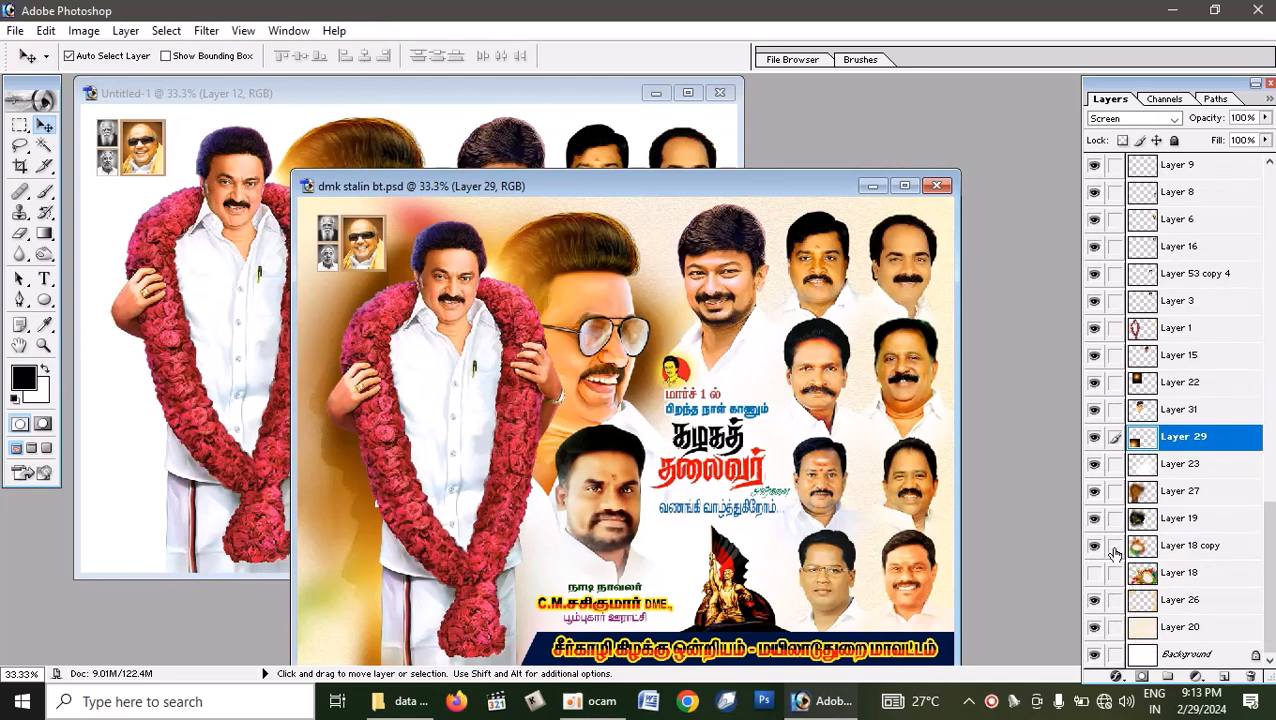
{"action": "left_click_drag", "start_coordinate": [1115, 545], "coordinate": [1115, 475]}
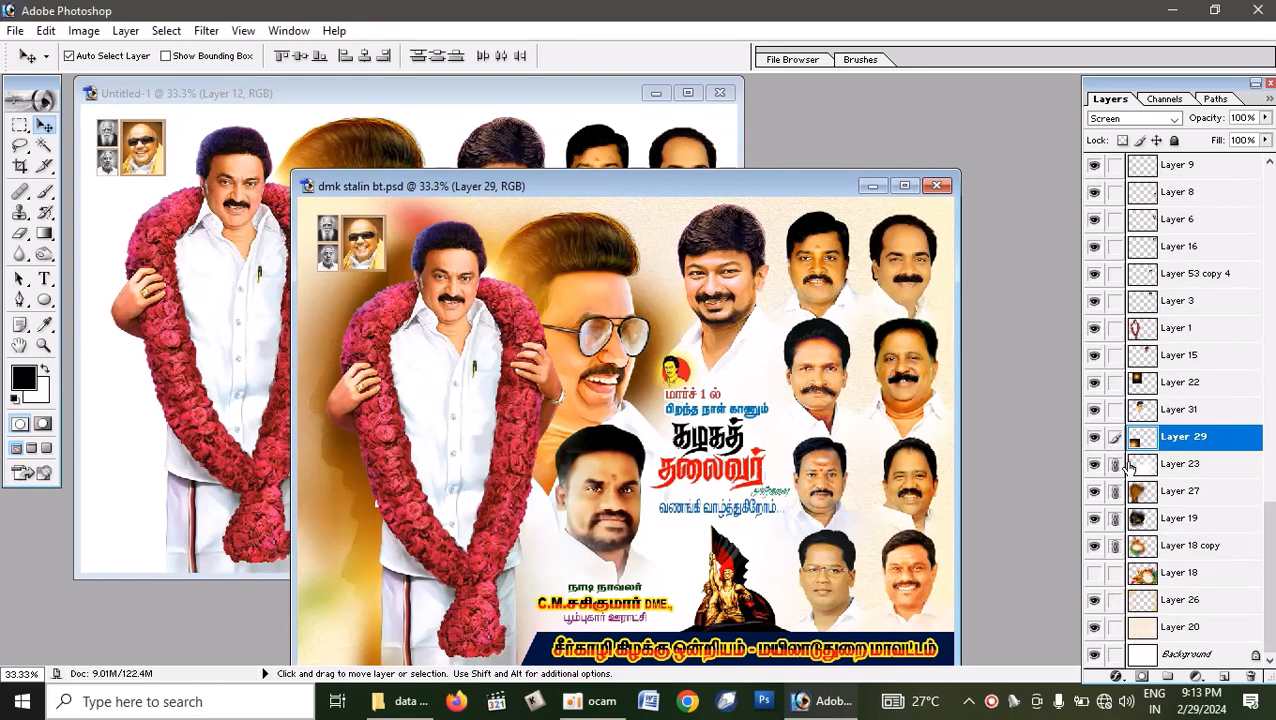
{"action": "left_click", "coordinate": [1115, 627]}
- Copy the linked background layers into Untitled-1, placing them from the canvas's upper-left corner, and maximize the document
{"action": "left_click_drag", "start_coordinate": [655, 230], "coordinate": [421, 120]}
{"action": "left_click", "coordinate": [687, 92]}
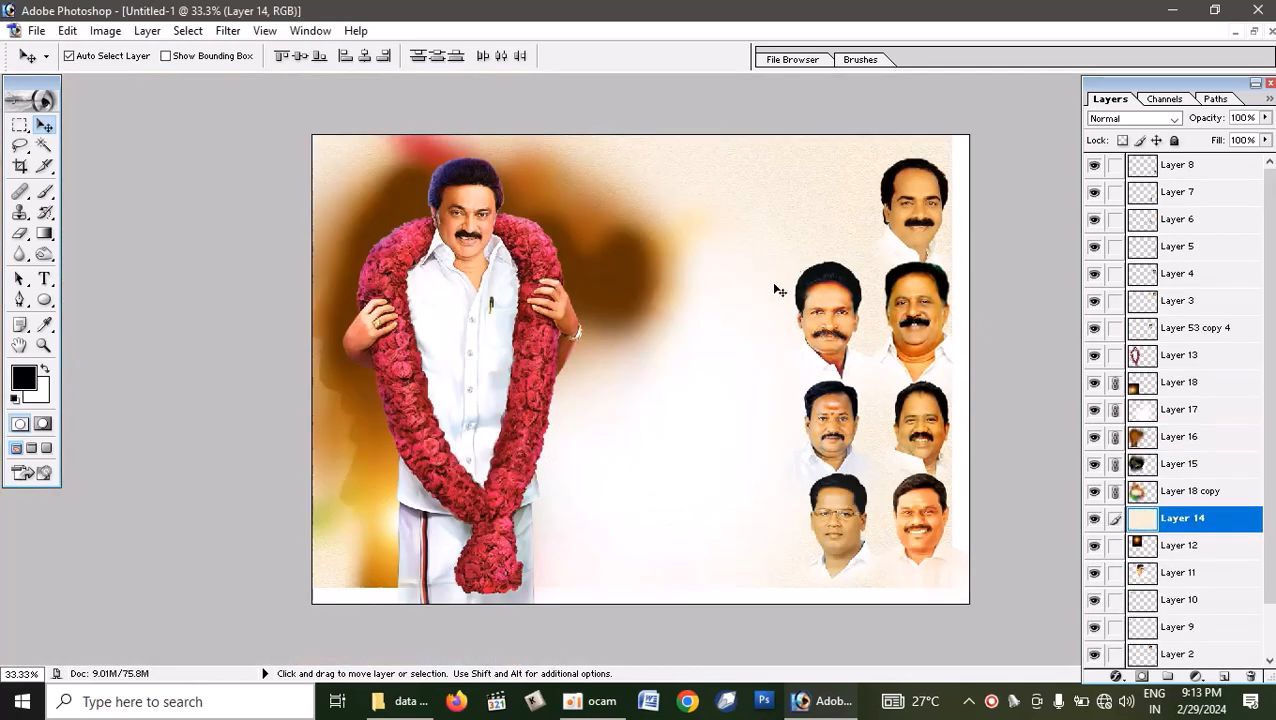
{"action": "left_click", "coordinate": [679, 217]}
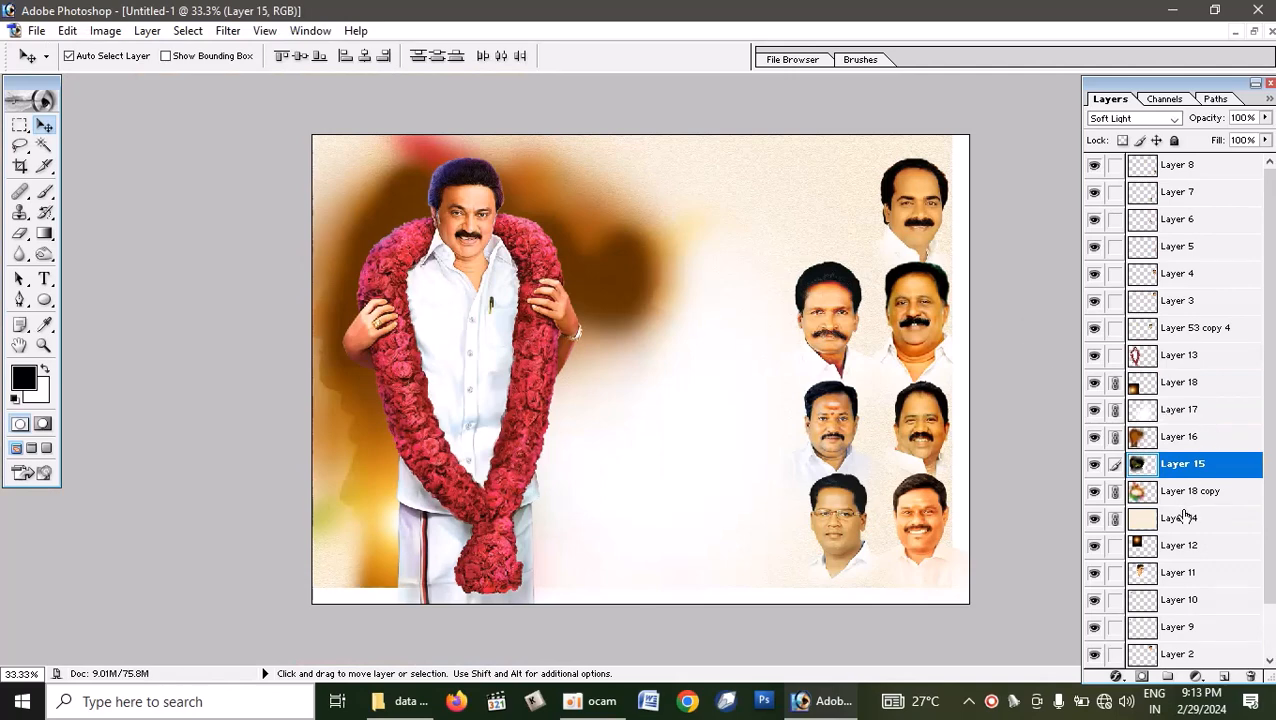
- Reorder the sunglasses portrait on Layer 11 to sit directly below the garlanded figure on Layer 13 and above Layer 18
{"action": "left_click", "coordinate": [1178, 573]}
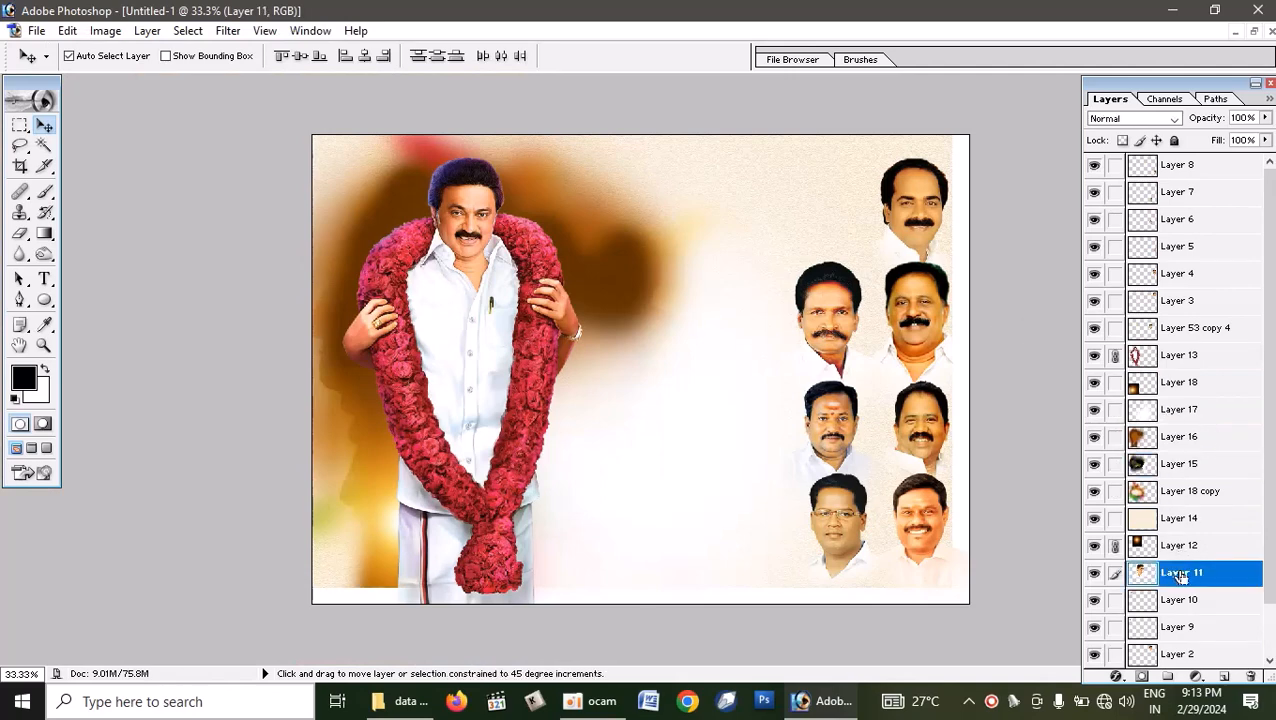
{"action": "key", "text": "ctrl+shift+bracketright"}
{"action": "key", "text": "ctrl+bracketleft"}
{"action": "key", "text": "ctrl+bracketleft"}
{"action": "key", "text": "ctrl+bracketleft"}
{"action": "key", "text": "ctrl+bracketleft"}
{"action": "key", "text": "ctrl+bracketleft"}
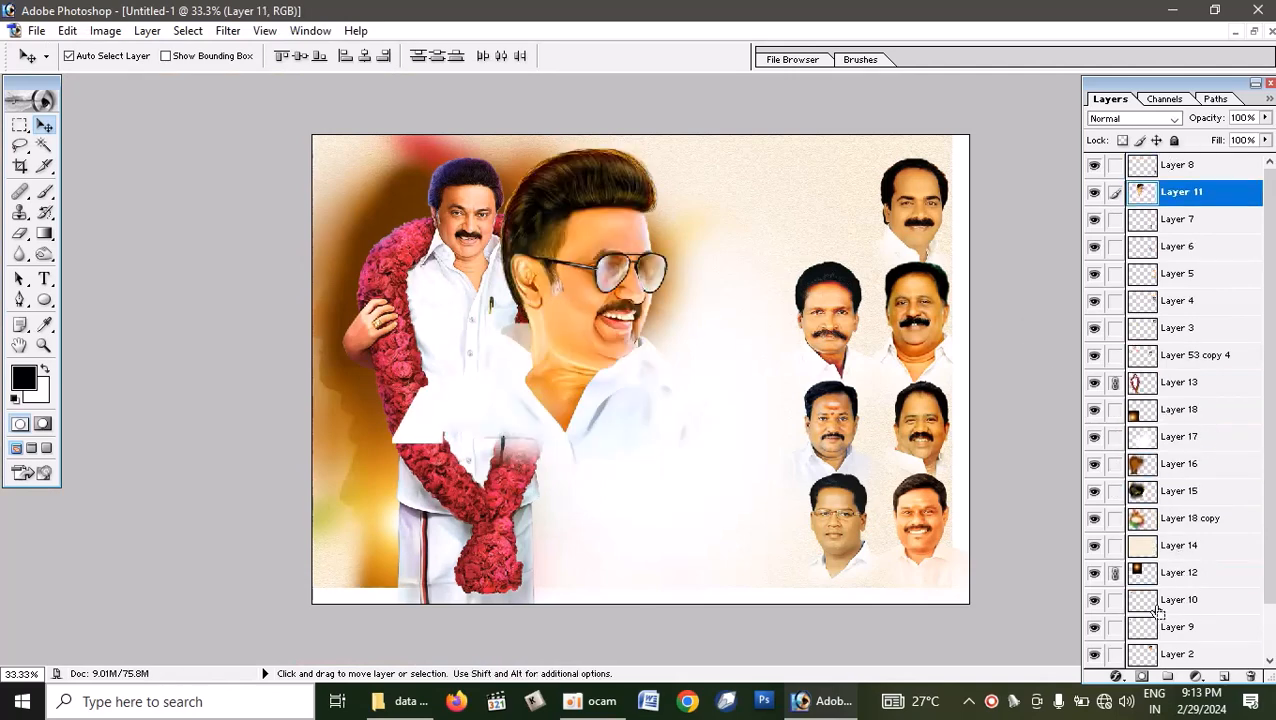
{"action": "key", "text": "ctrl+bracketleft"}
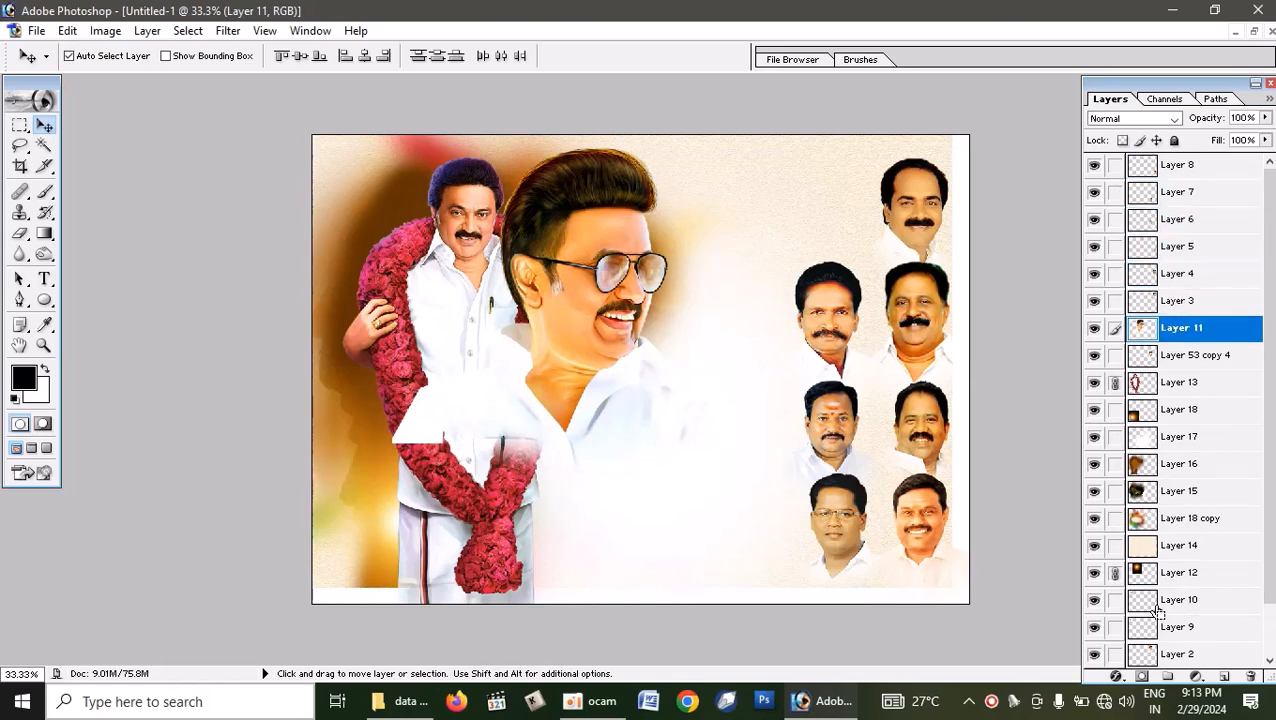
{"action": "key", "text": "ctrl+bracketleft"}
{"action": "key", "text": "ctrl+bracketleft"}
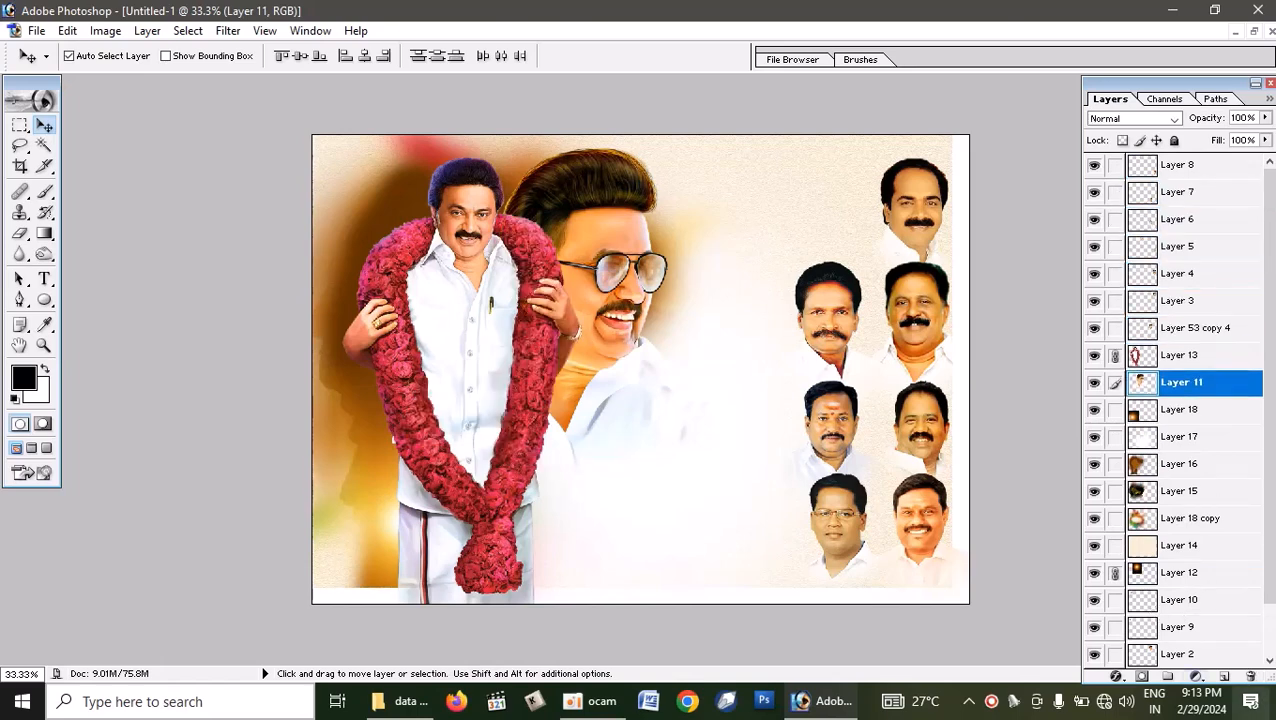
- Move the glow on Layer 12 up the layer stack to sit between Layer 13 and Layer 11
{"action": "scroll", "coordinate": [1206, 578], "scroll_direction": "down", "scroll_amount": 1}
{"action": "left_click", "coordinate": [1180, 388]}
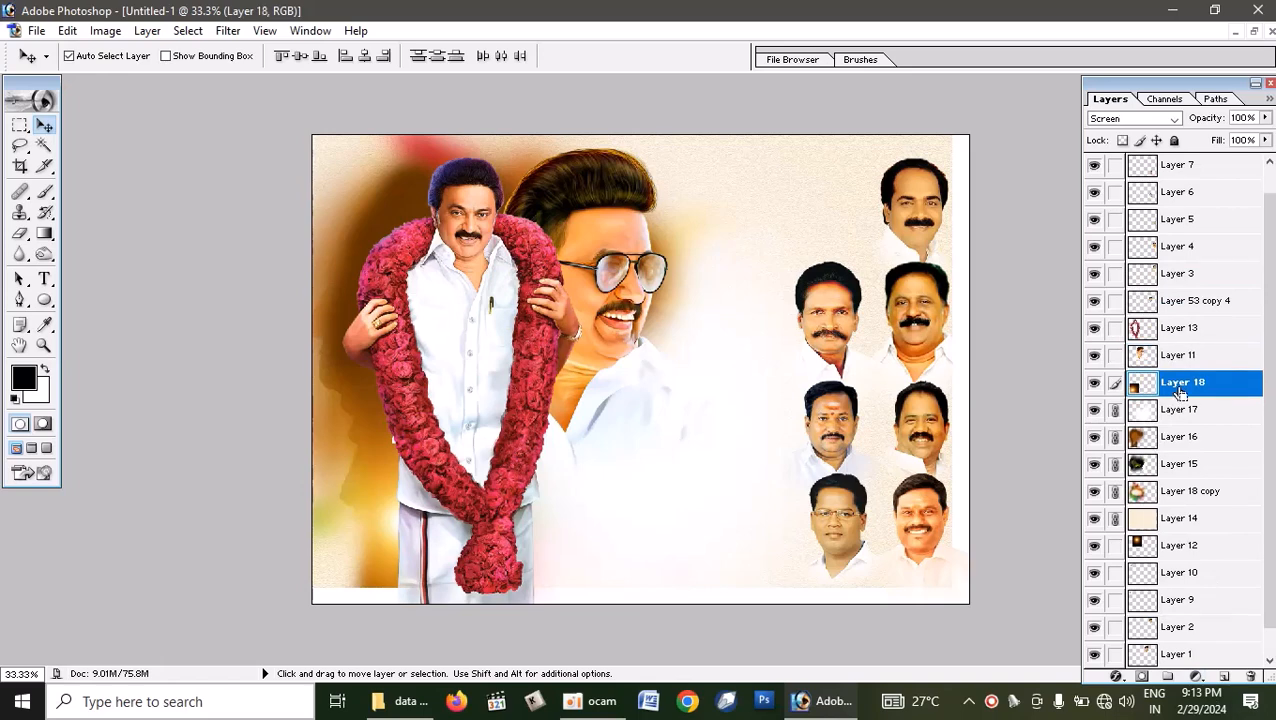
{"action": "left_click", "coordinate": [1172, 548]}
{"action": "scroll", "coordinate": [1178, 522], "scroll_direction": "up", "scroll_amount": 1}
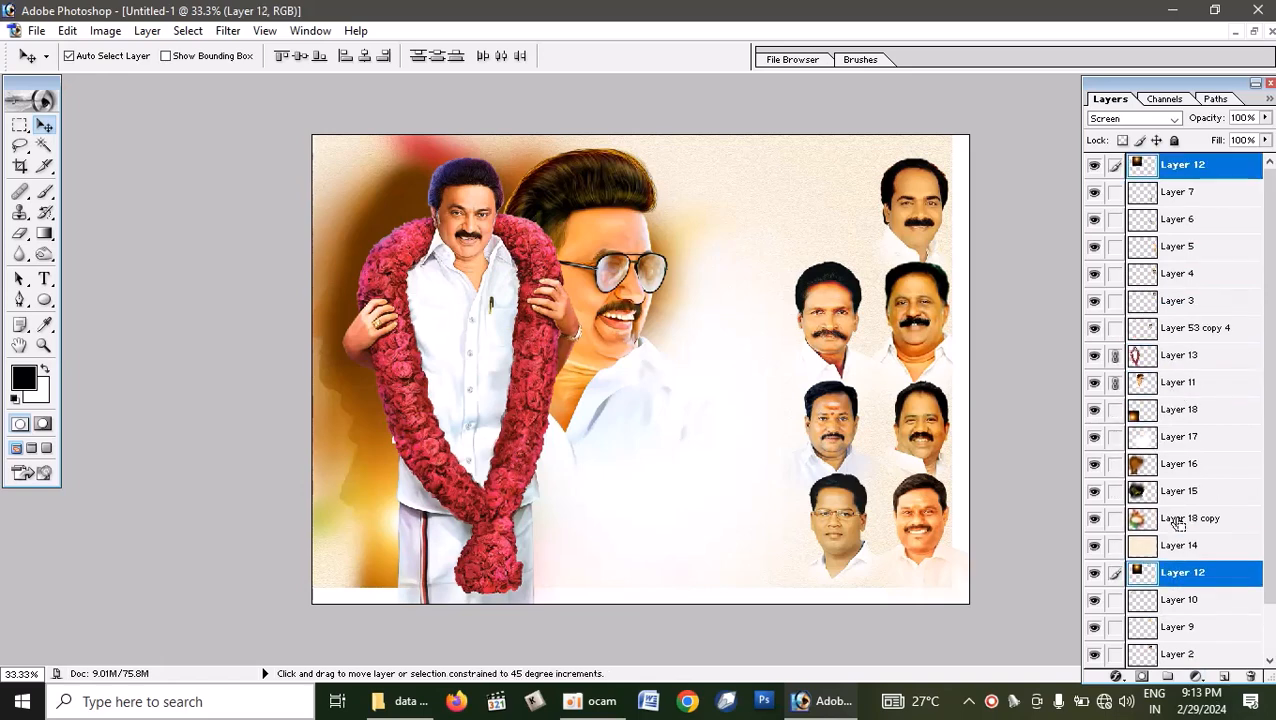
{"action": "key", "text": "ctrl+shift+bracketright"}
{"action": "key", "text": "ctrl+bracketleft"}
{"action": "key", "text": "ctrl+bracketleft"}
{"action": "key", "text": "ctrl+bracketleft"}
{"action": "key", "text": "ctrl+bracketleft"}
{"action": "key", "text": "ctrl+bracketleft"}
{"action": "key", "text": "ctrl+bracketleft"}
{"action": "key", "text": "ctrl+bracketleft"}
{"action": "key", "text": "ctrl+bracketleft"}
{"action": "key", "text": "ctrl+bracketleft"}
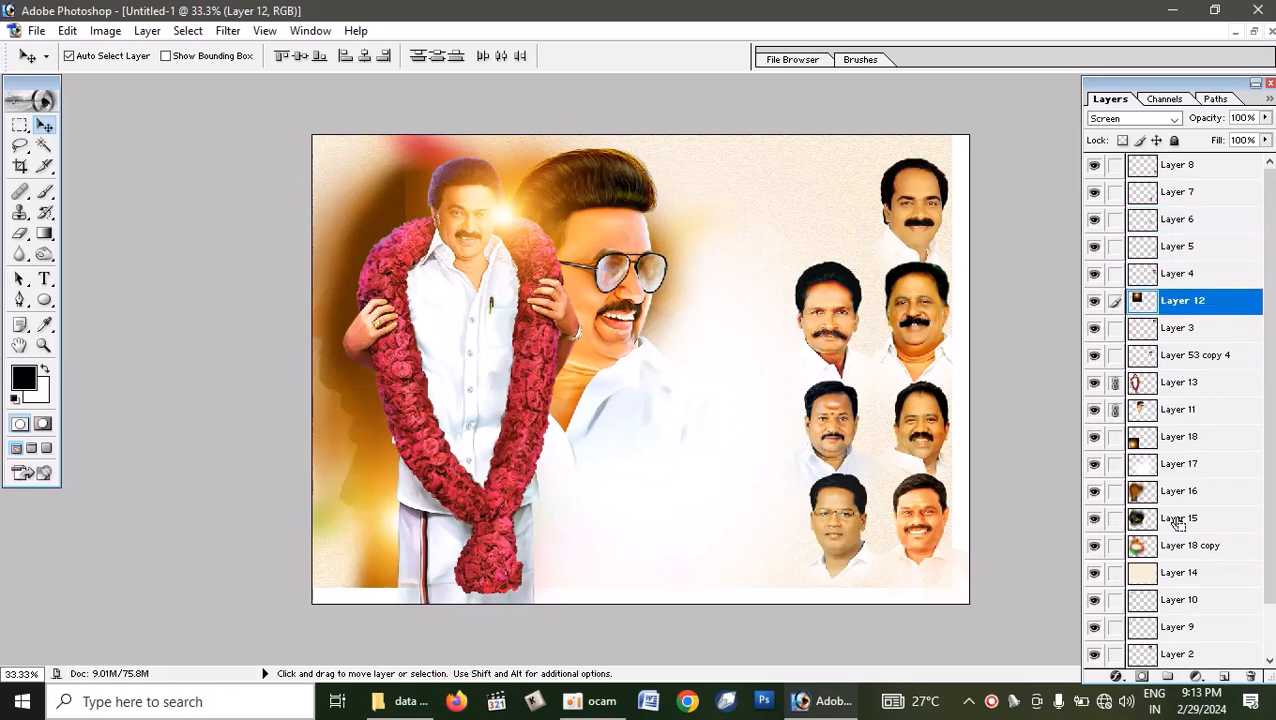
{"action": "key", "text": "ctrl+bracketright"}
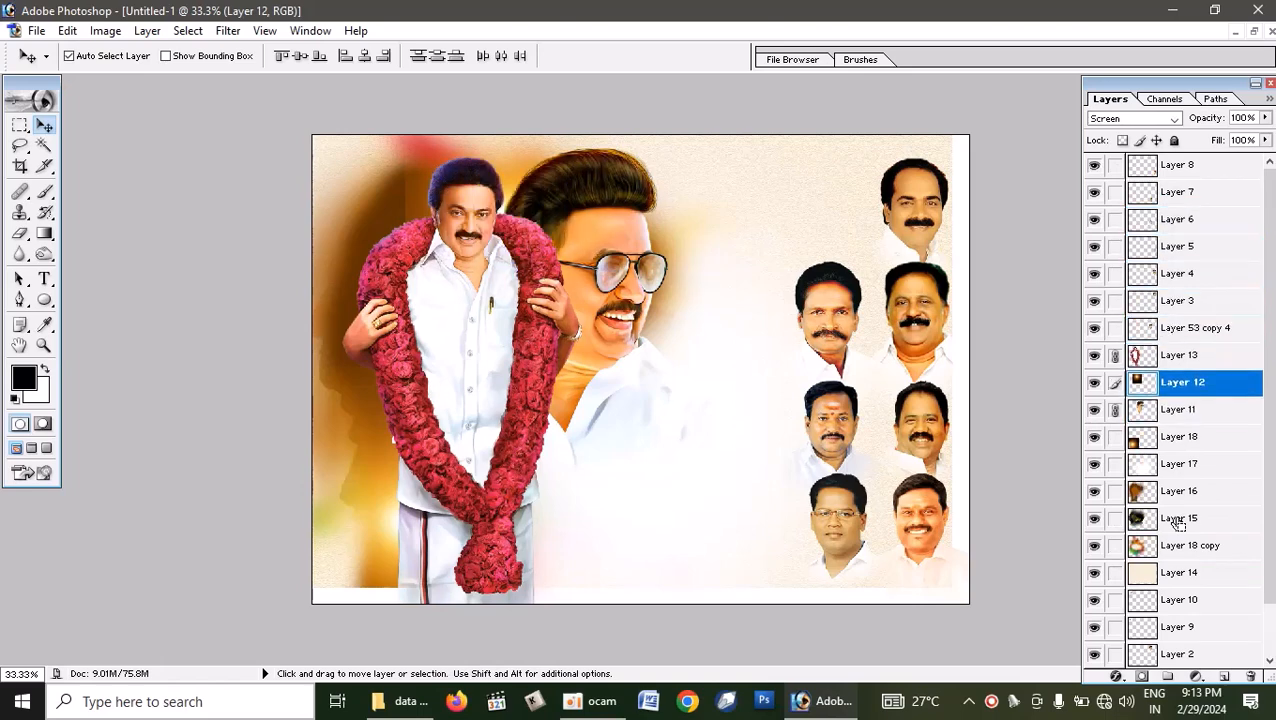
- Bring the hidden portrait on Layer 1 to the top of the layer stack
{"action": "scroll", "coordinate": [1181, 552], "scroll_direction": "down", "scroll_amount": 1}
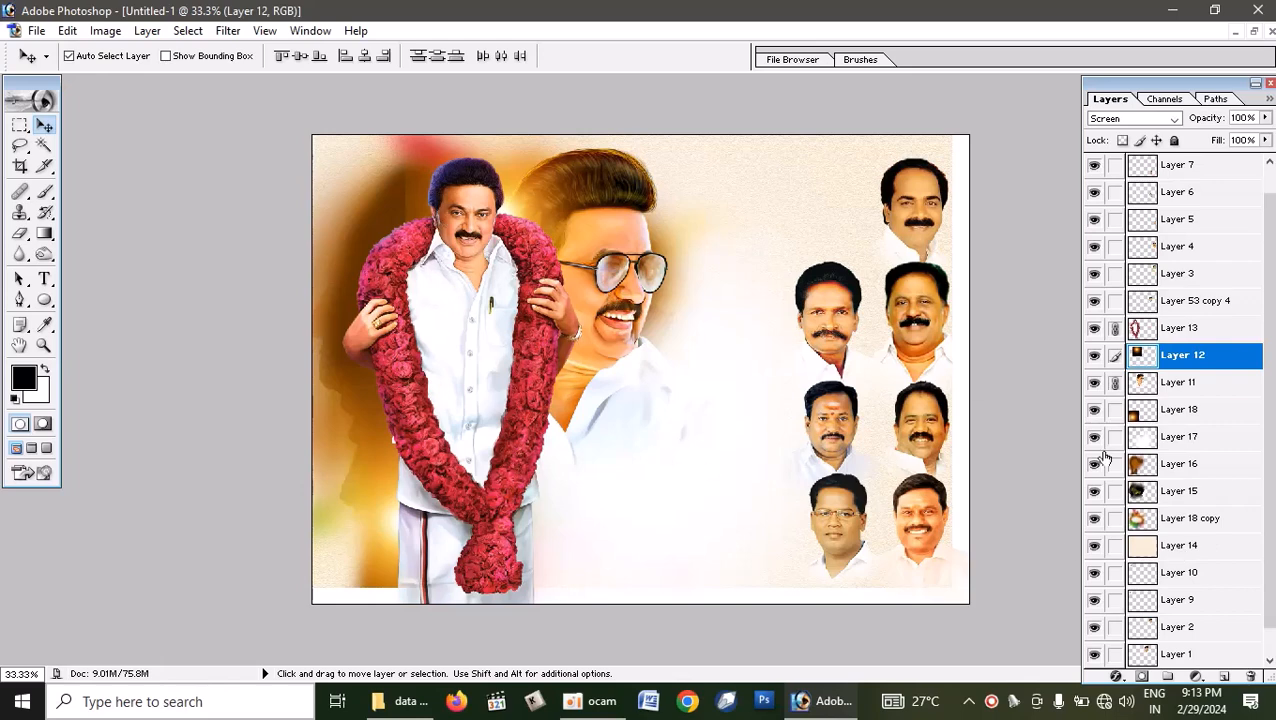
{"action": "scroll", "coordinate": [1199, 588], "scroll_direction": "down", "scroll_amount": 1}
{"action": "left_click", "coordinate": [1178, 630]}
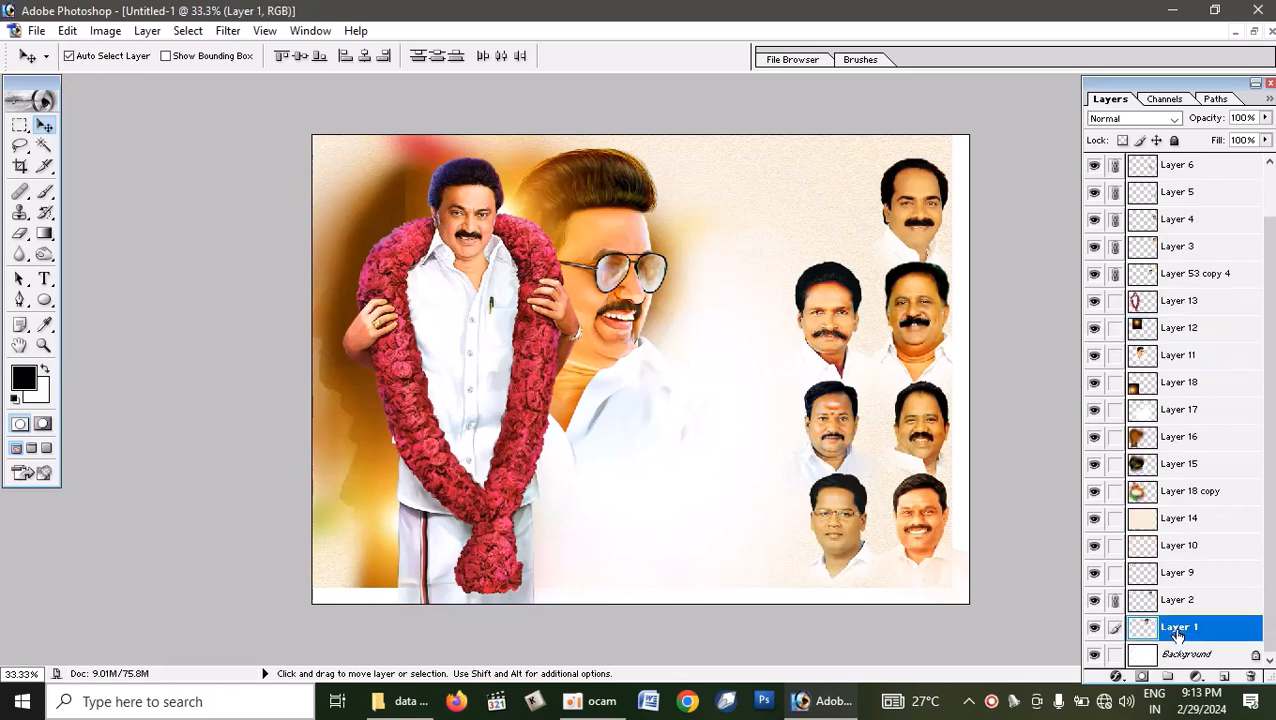
{"action": "left_click", "coordinate": [1094, 627]}
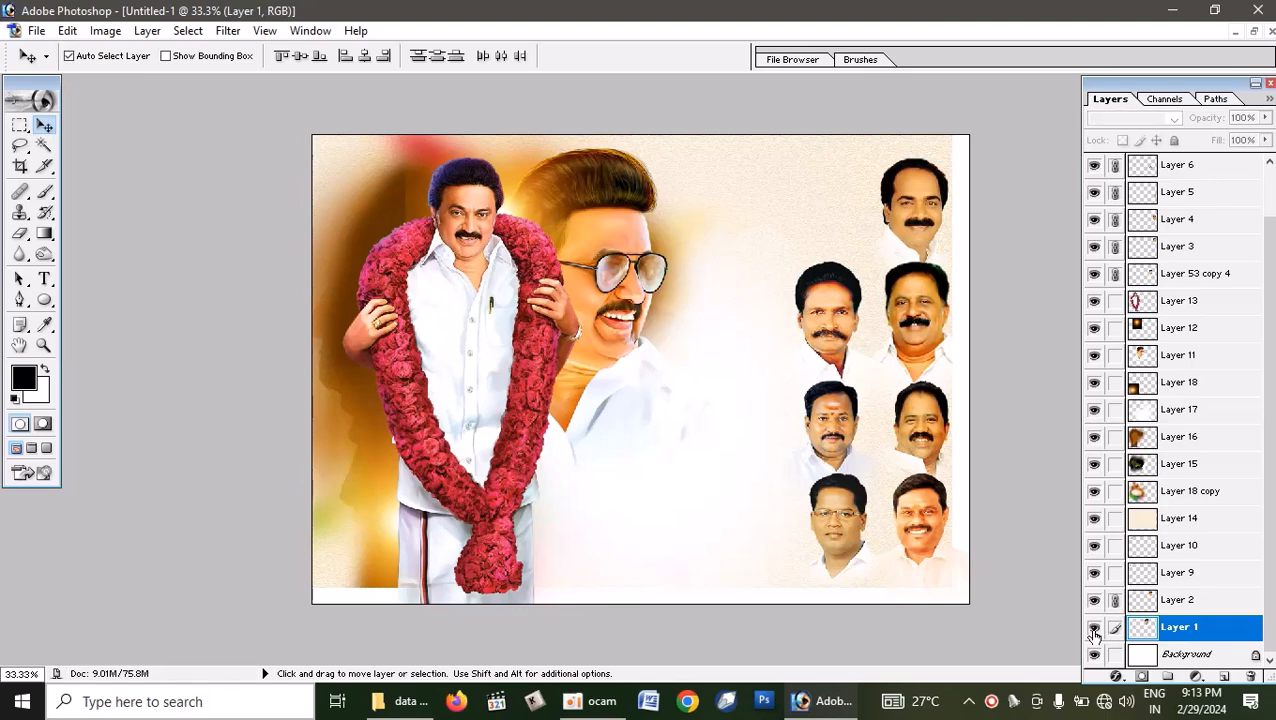
{"action": "left_click", "coordinate": [1094, 628]}
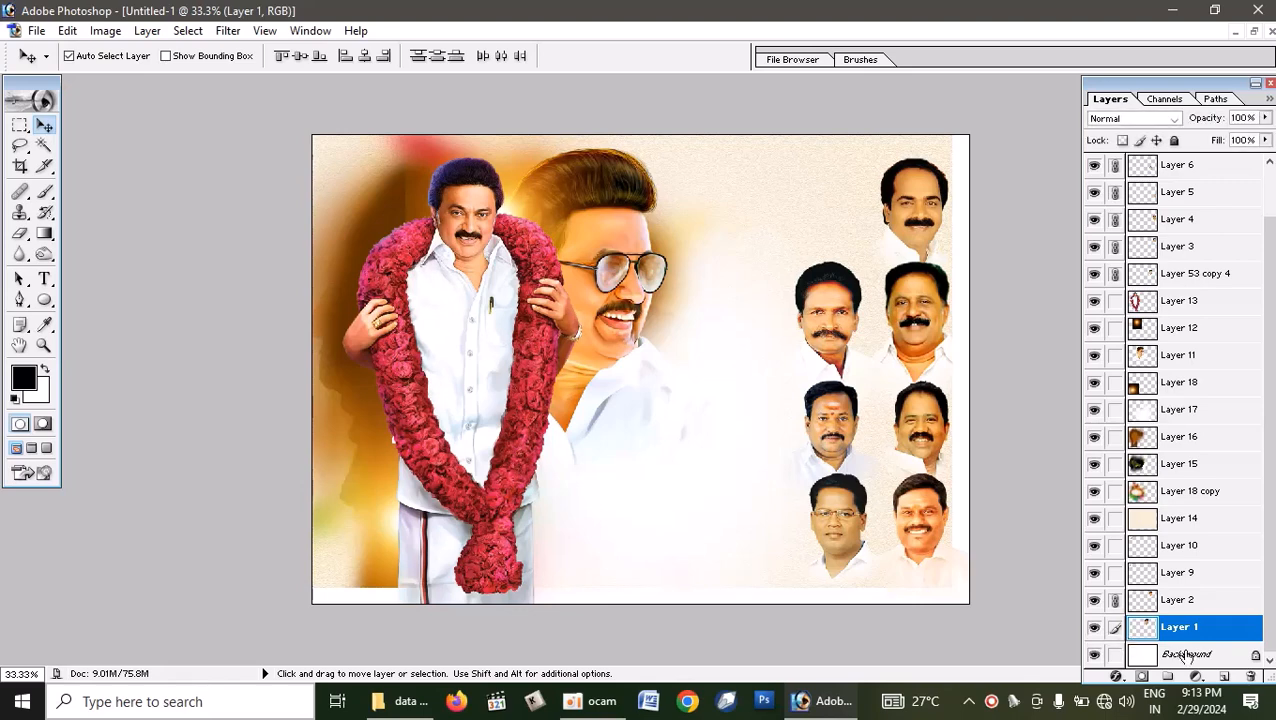
{"action": "key", "text": "ctrl+shift+bracketright"}
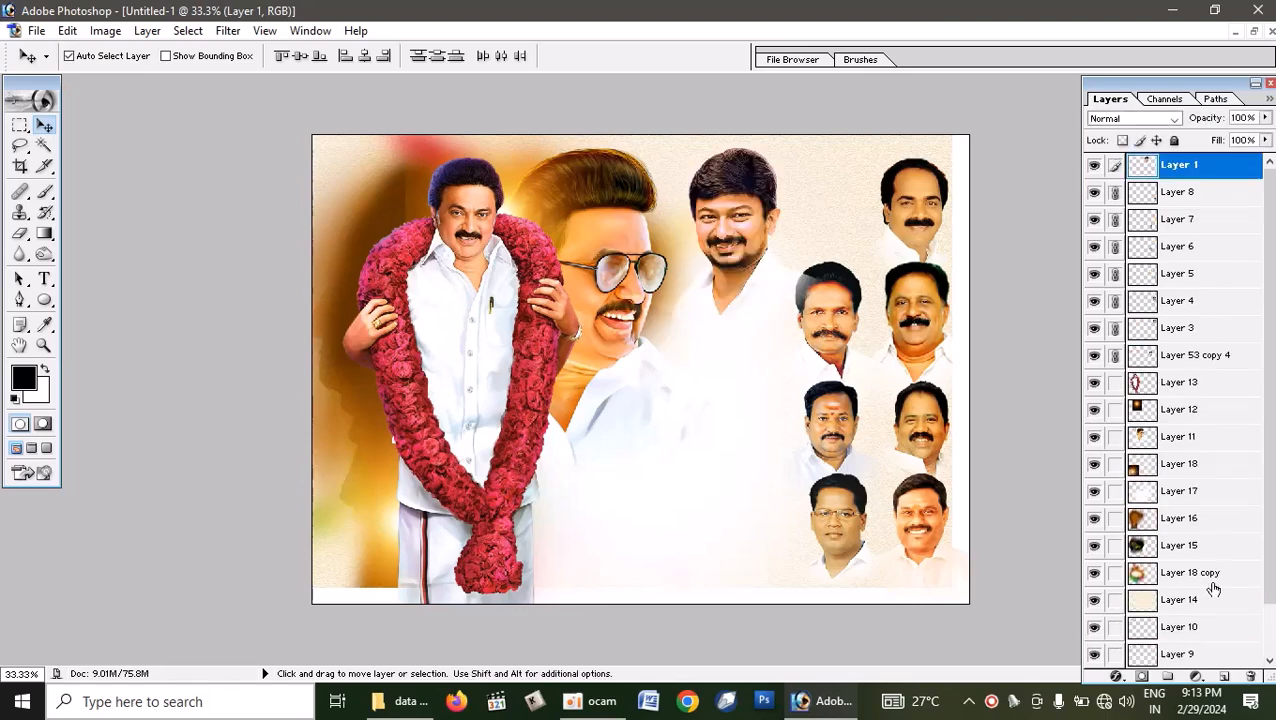
- Bring the small portrait on Layer 2 to the top of the layer stack
{"action": "scroll", "coordinate": [1130, 648], "scroll_direction": "down", "scroll_amount": 1}
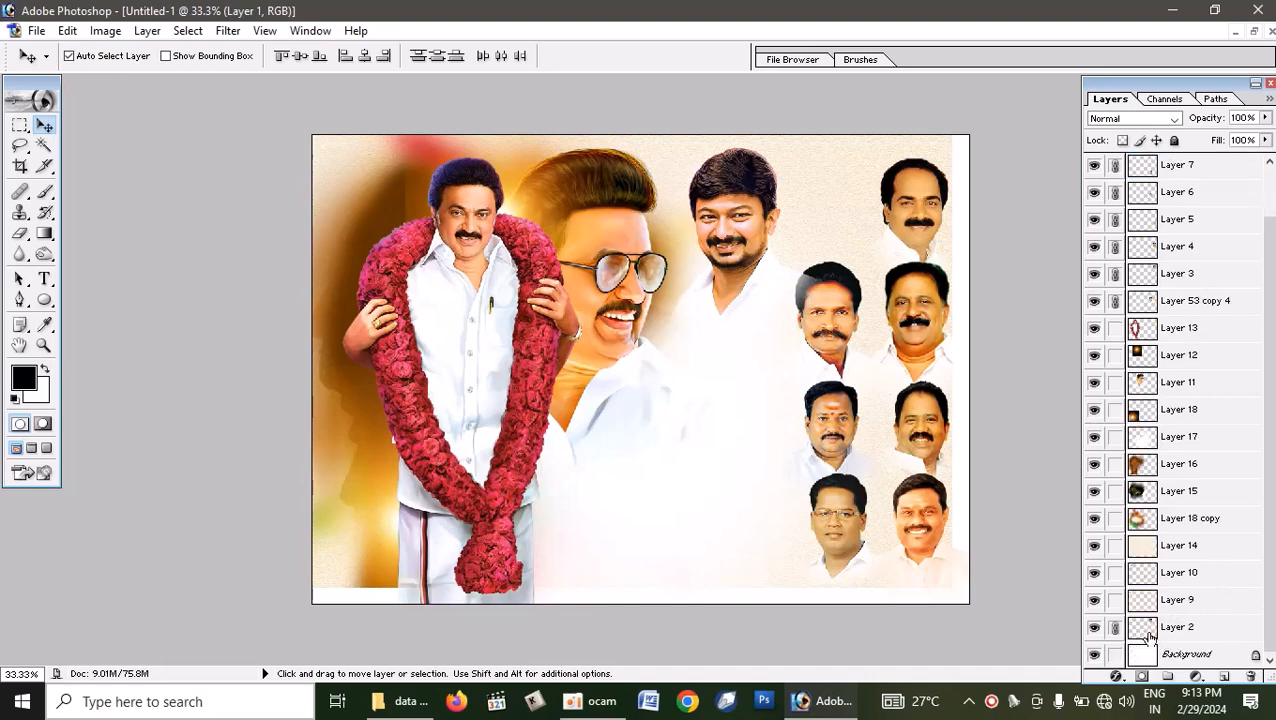
{"action": "left_click", "coordinate": [1188, 629]}
{"action": "key", "text": "ctrl+shift+bracketright"}
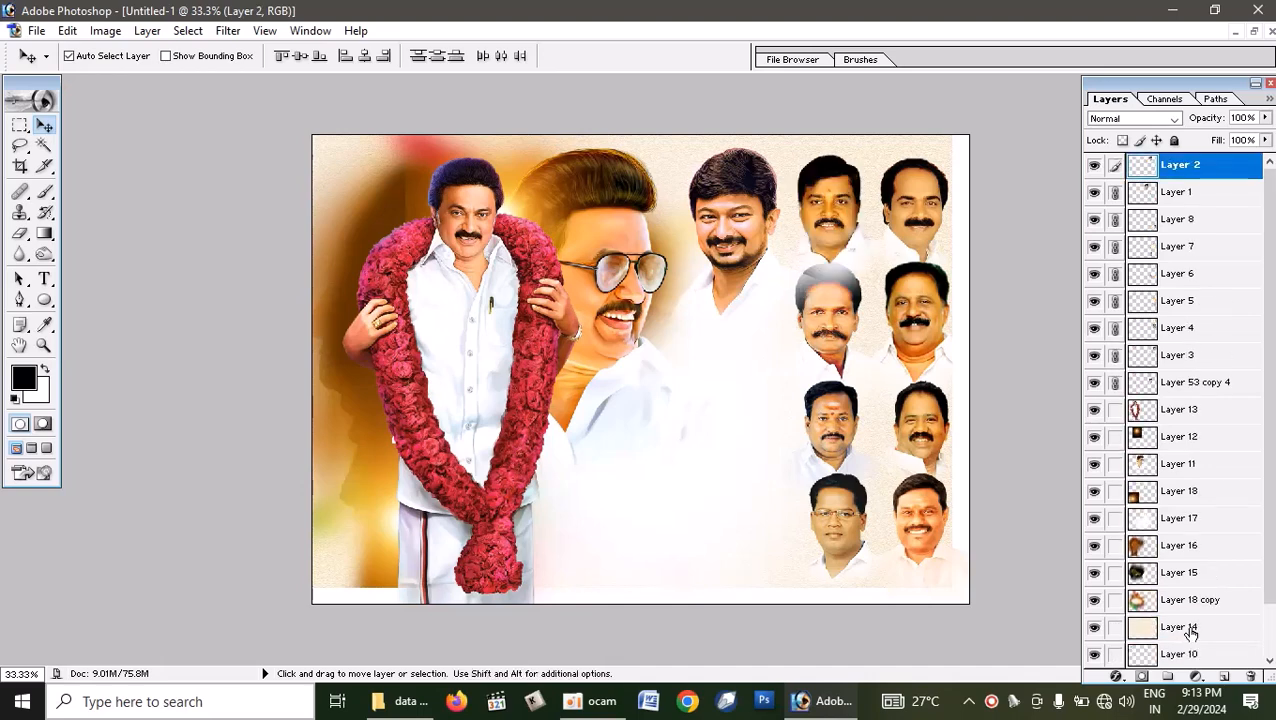
{"action": "left_click", "coordinate": [827, 337]}
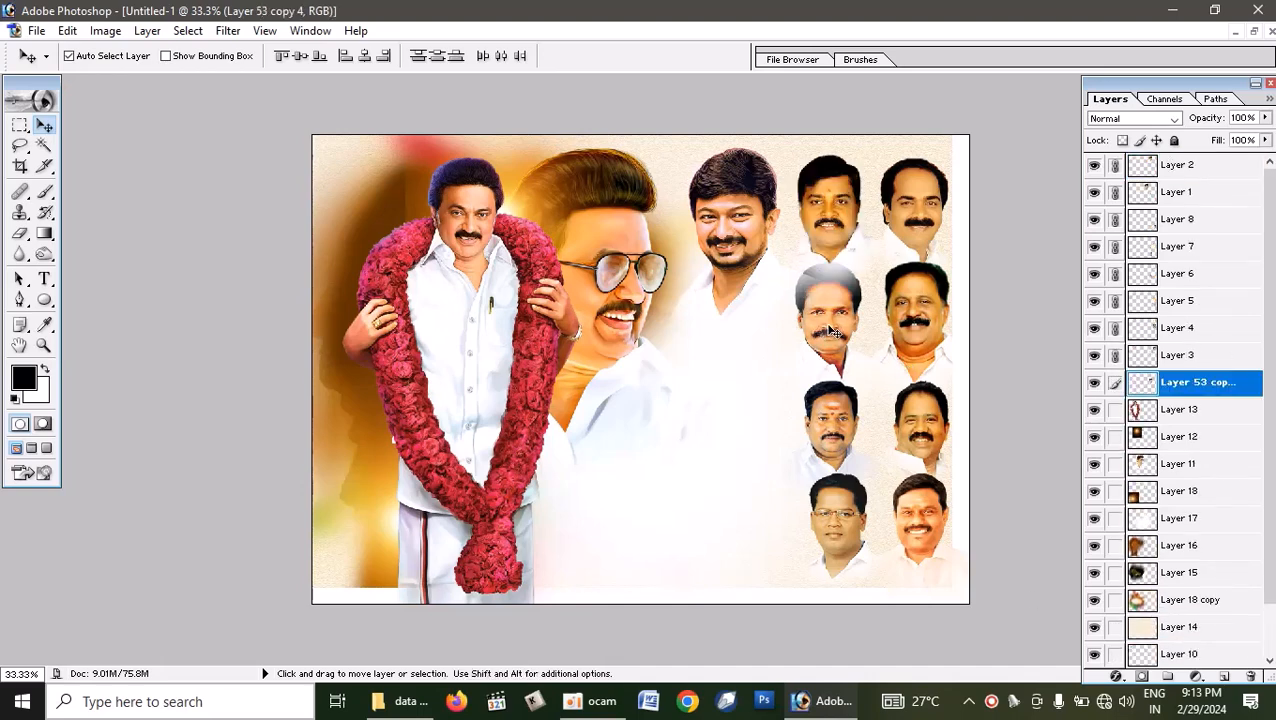
{"action": "left_click", "coordinate": [835, 215]}
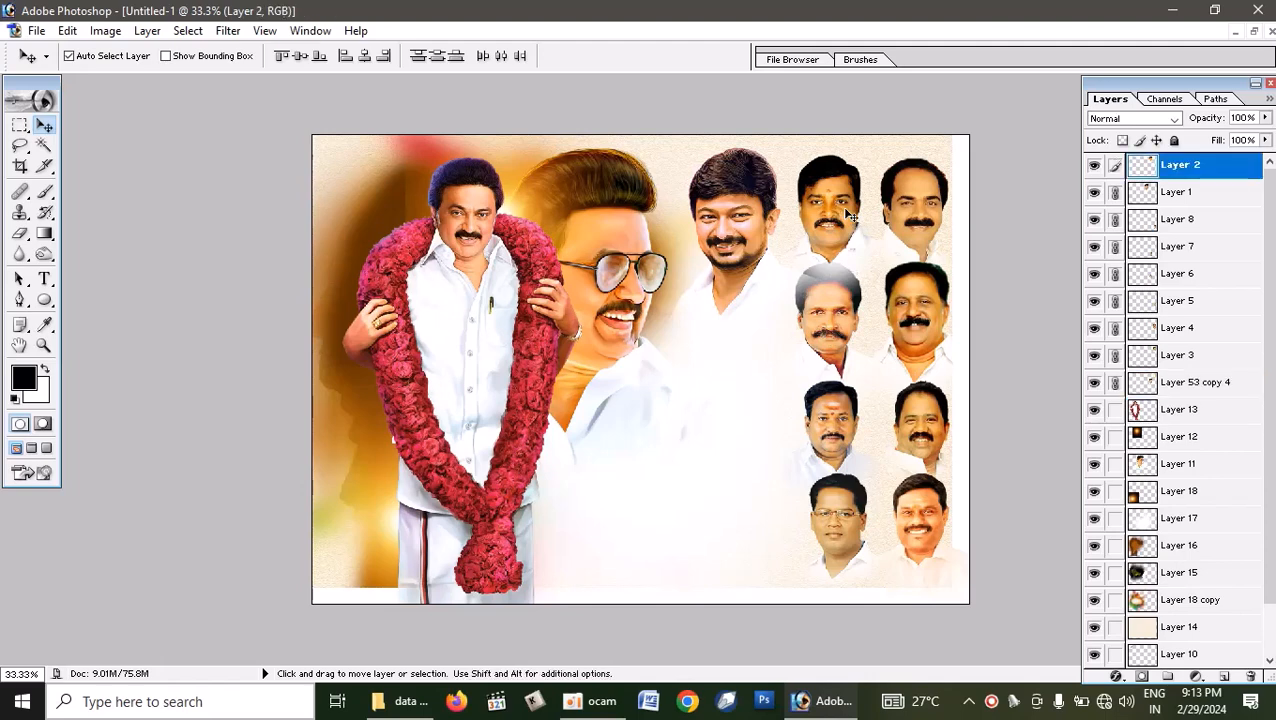
{"action": "key", "text": "shift"}
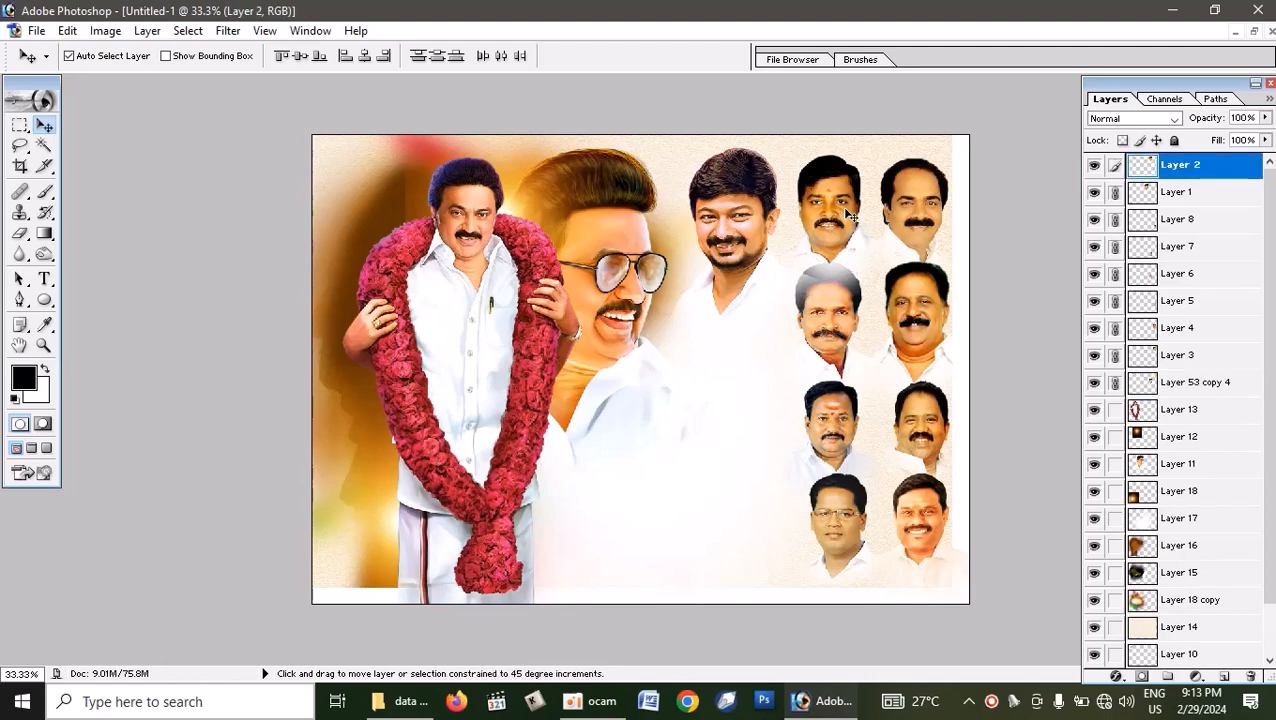
{"action": "key", "text": "ctrl+shift+bracketleft"}
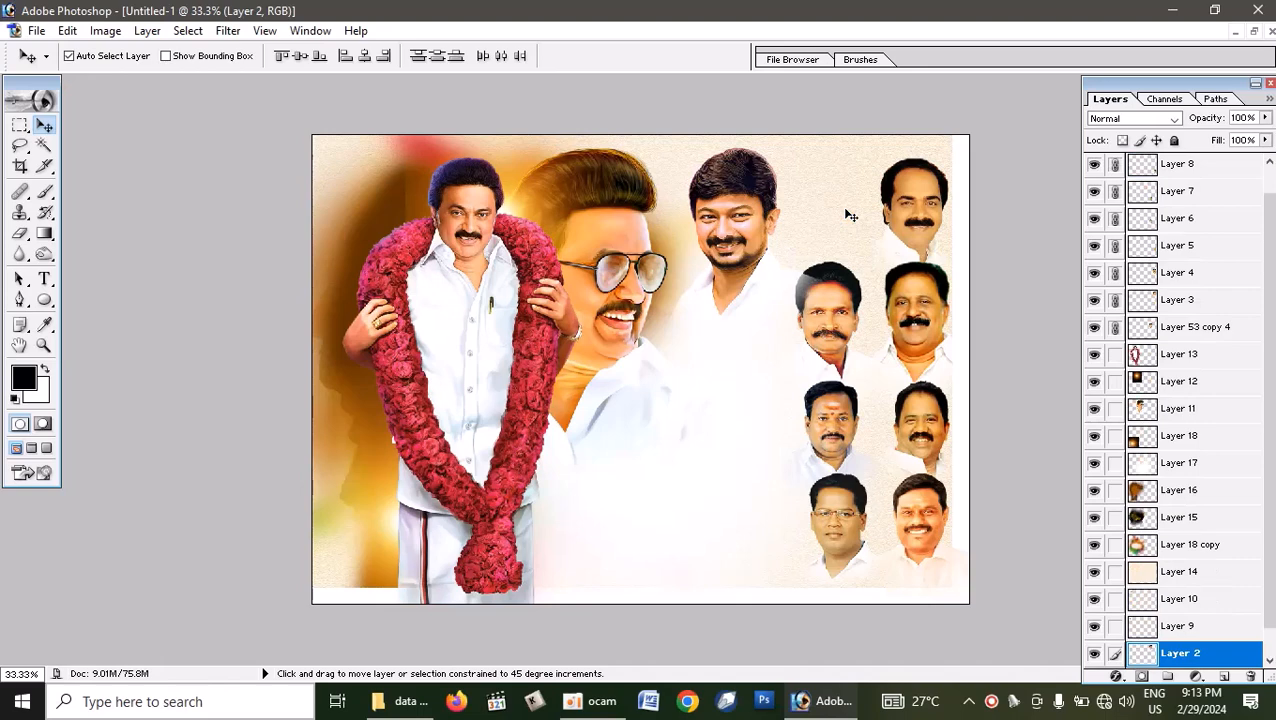
{"action": "key", "text": "ctrl+shift+bracketright"}
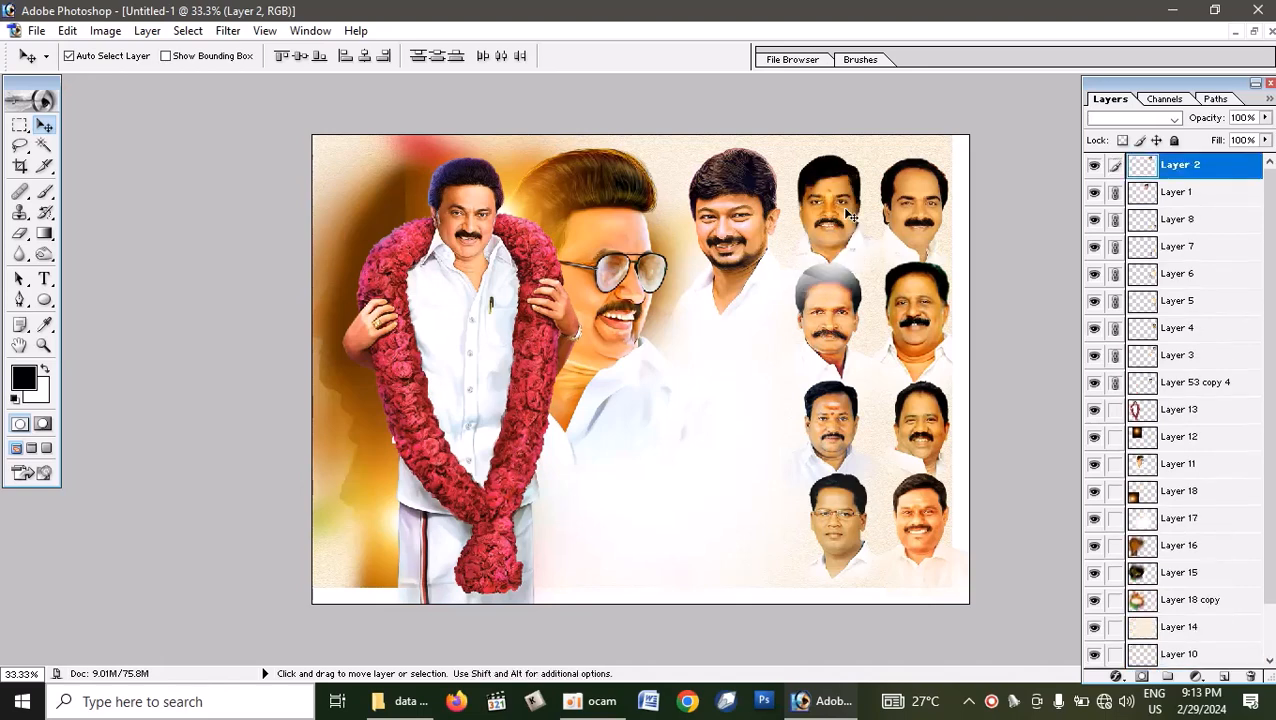
- Lower the portrait on Layer 2 in the stack to sit directly below Layer 18 and above Layer 17
{"action": "key", "text": "ctrl+bracketleft"}
{"action": "key", "text": "ctrl+bracketleft"}
{"action": "key", "text": "ctrl+bracketleft"}
{"action": "key", "text": "ctrl+bracketleft"}
{"action": "key", "text": "ctrl+bracketleft"}
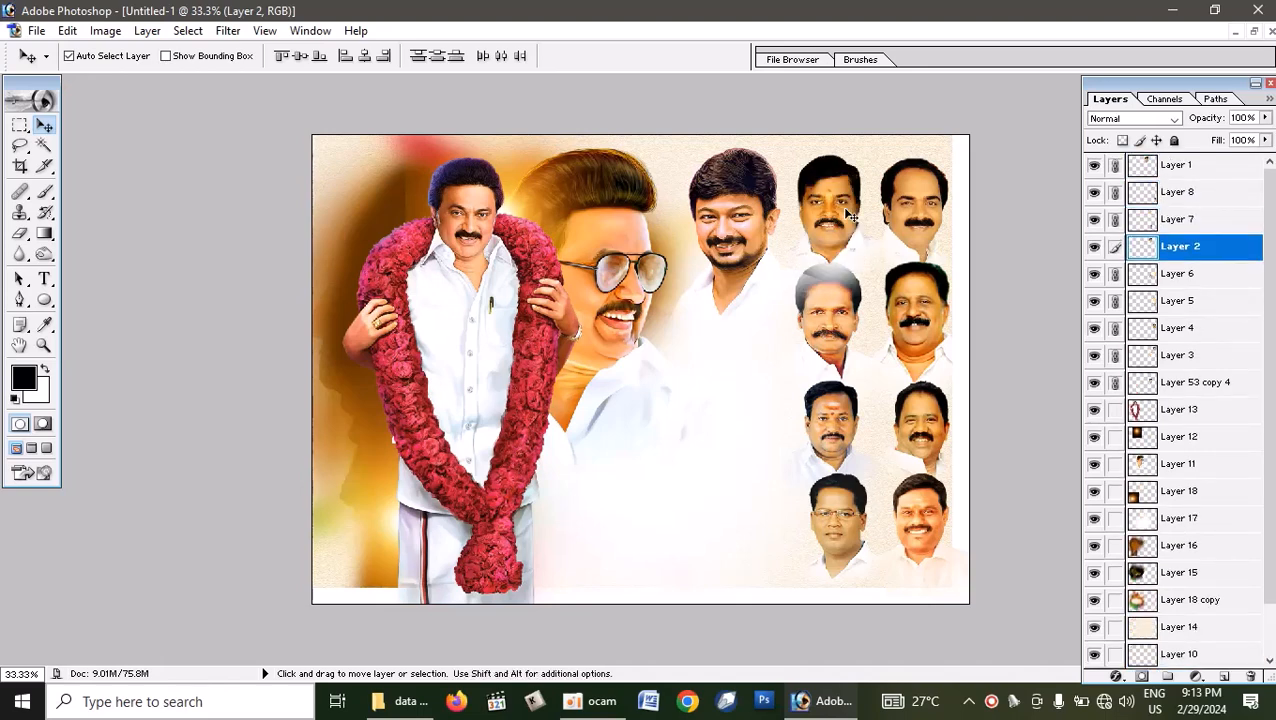
{"action": "key", "text": "ctrl+bracketleft"}
{"action": "key", "text": "ctrl+bracketleft"}
{"action": "key", "text": "ctrl+bracketleft"}
{"action": "key", "text": "ctrl+bracketleft"}
{"action": "key", "text": "ctrl+bracketleft"}
{"action": "key", "text": "ctrl+bracketleft"}
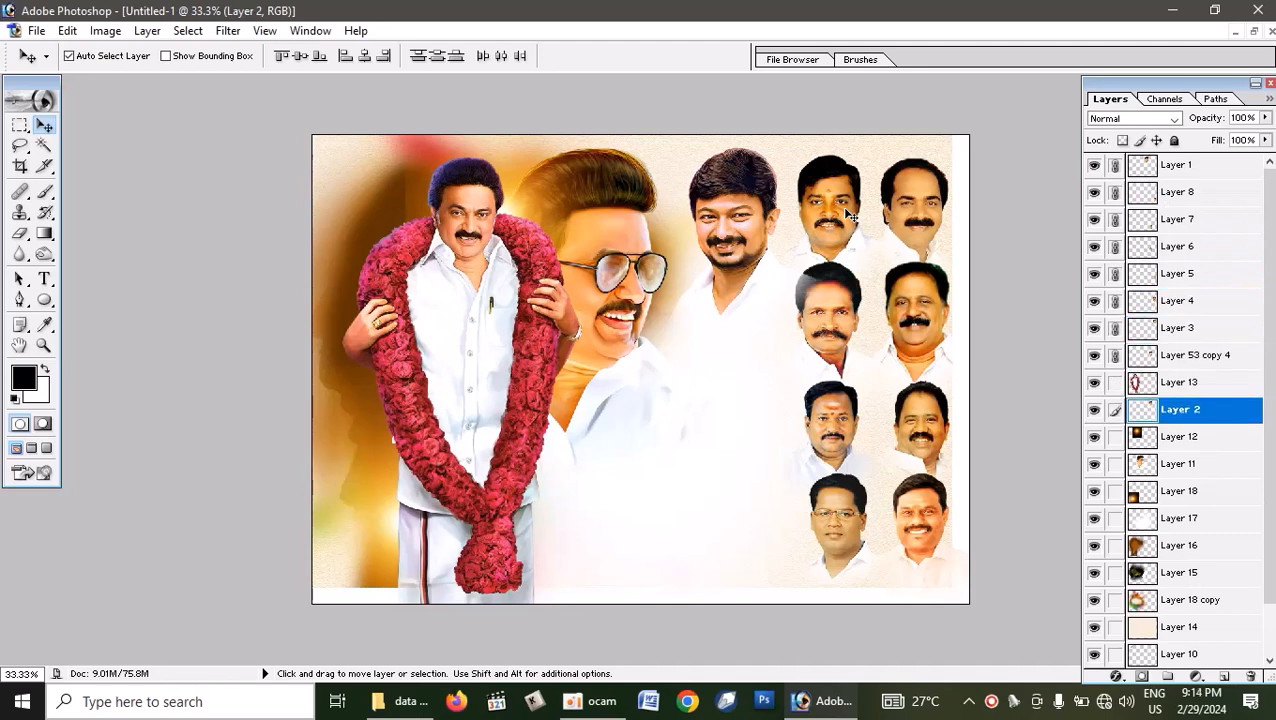
{"action": "key", "text": "ctrl+bracketleft"}
{"action": "key", "text": "ctrl+bracketleft"}
{"action": "key", "text": "ctrl+bracketleft"}
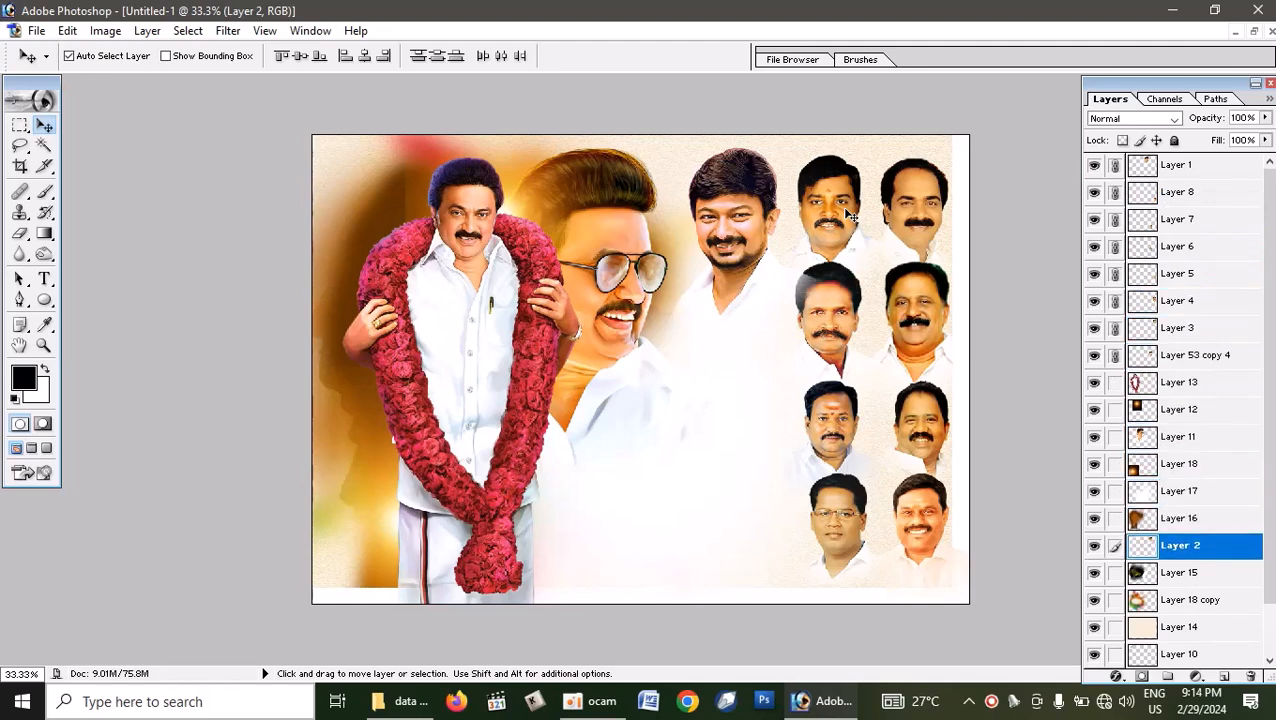
{"action": "key", "text": "ctrl+bracketright"}
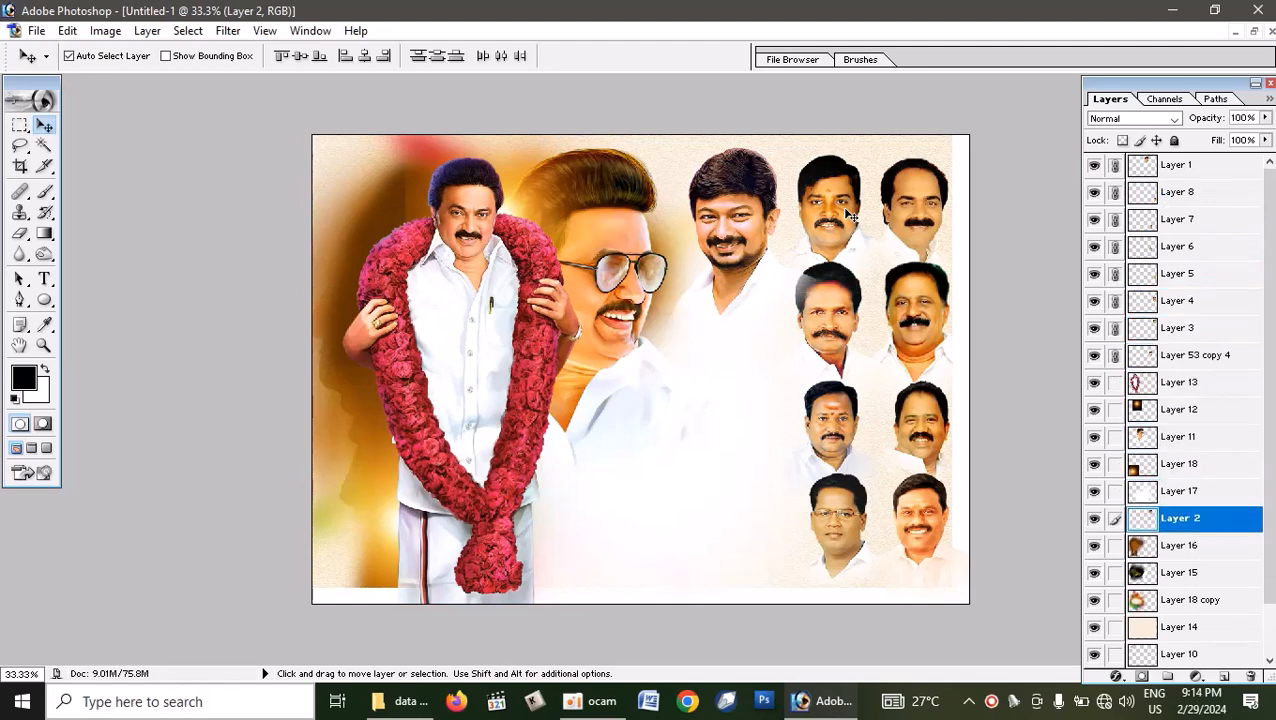
{"action": "key", "text": "ctrl+bracketright"}
- Raise the portrait on Layer 53 copy 4 one level so it sits above Layer 3
{"action": "right_click", "coordinate": [836, 338]}
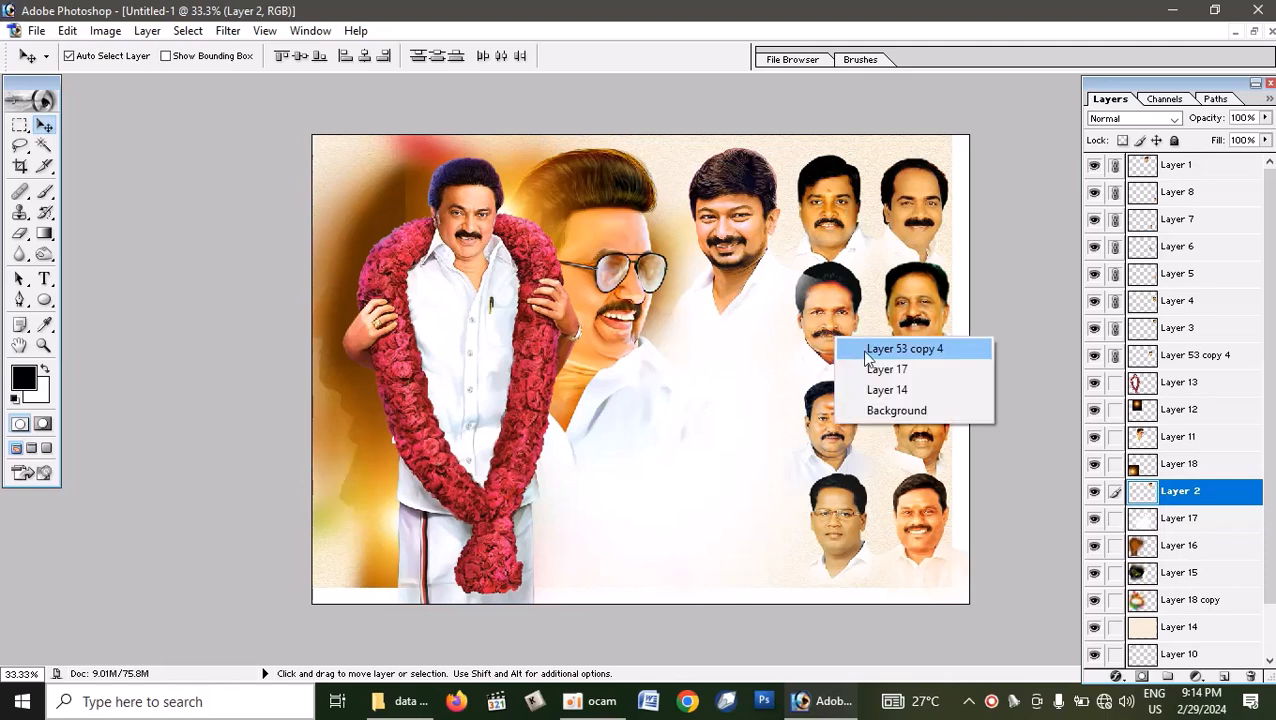
{"action": "left_click", "coordinate": [868, 350]}
{"action": "key", "text": "ctrl+bracketright"}
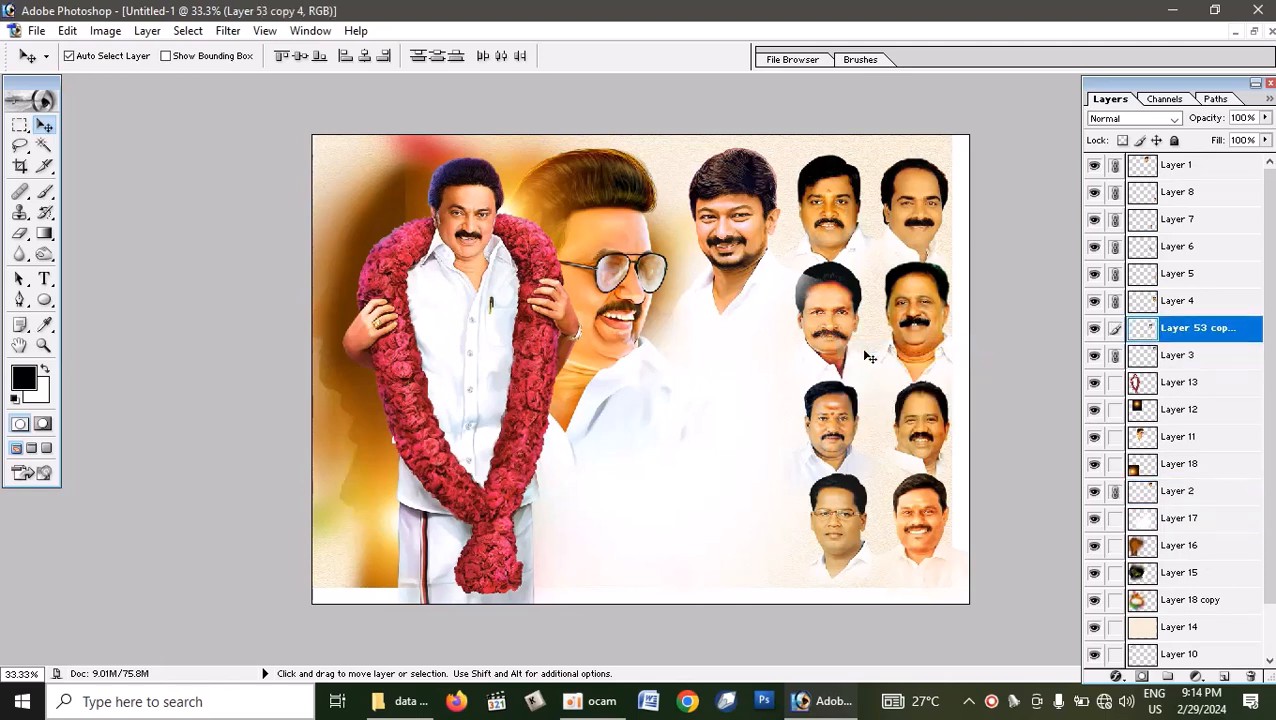
- Lower the large smiling portrait on Layer 1 to sit between Layer 12 and Layer 11
{"action": "left_click", "coordinate": [727, 245]}
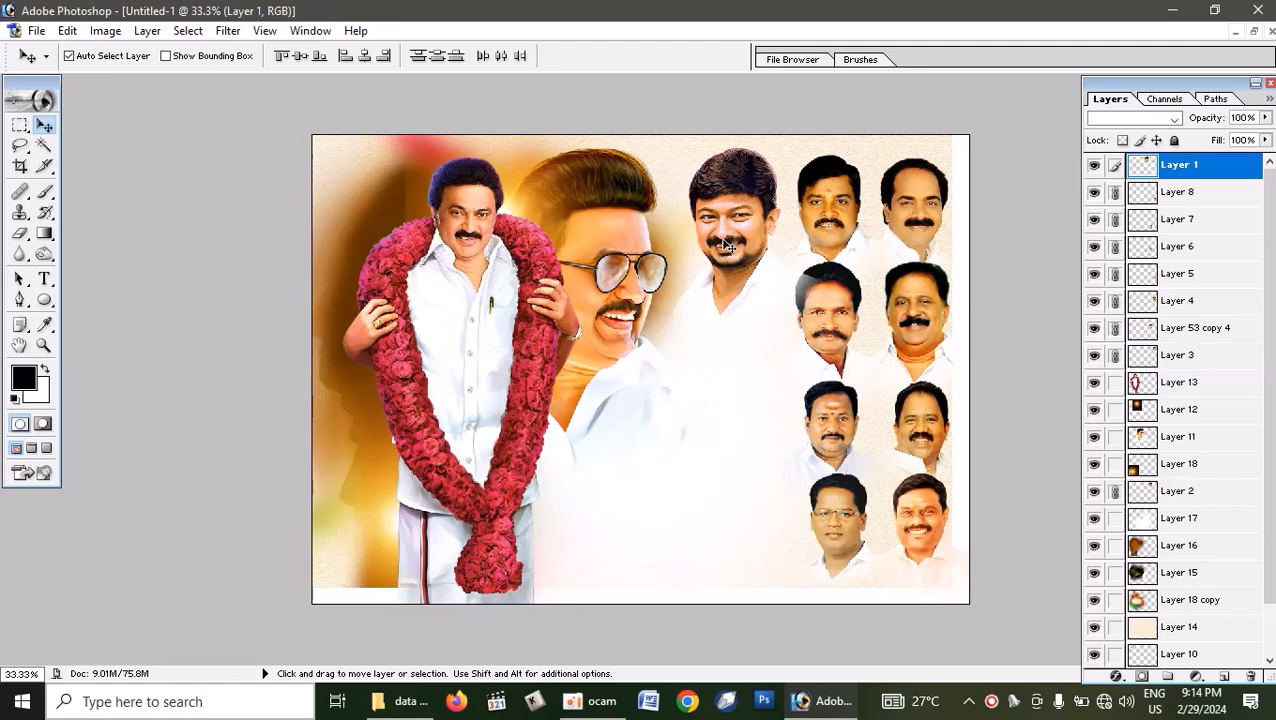
{"action": "key", "text": "ctrl+bracketleft"}
{"action": "key", "text": "ctrl+bracketleft"}
{"action": "key", "text": "ctrl+bracketleft"}
{"action": "key", "text": "ctrl+bracketleft"}
{"action": "key", "text": "ctrl+bracketleft"}
{"action": "key", "text": "ctrl+bracketleft"}
{"action": "key", "text": "ctrl+bracketleft"}
{"action": "key", "text": "ctrl+bracketleft"}
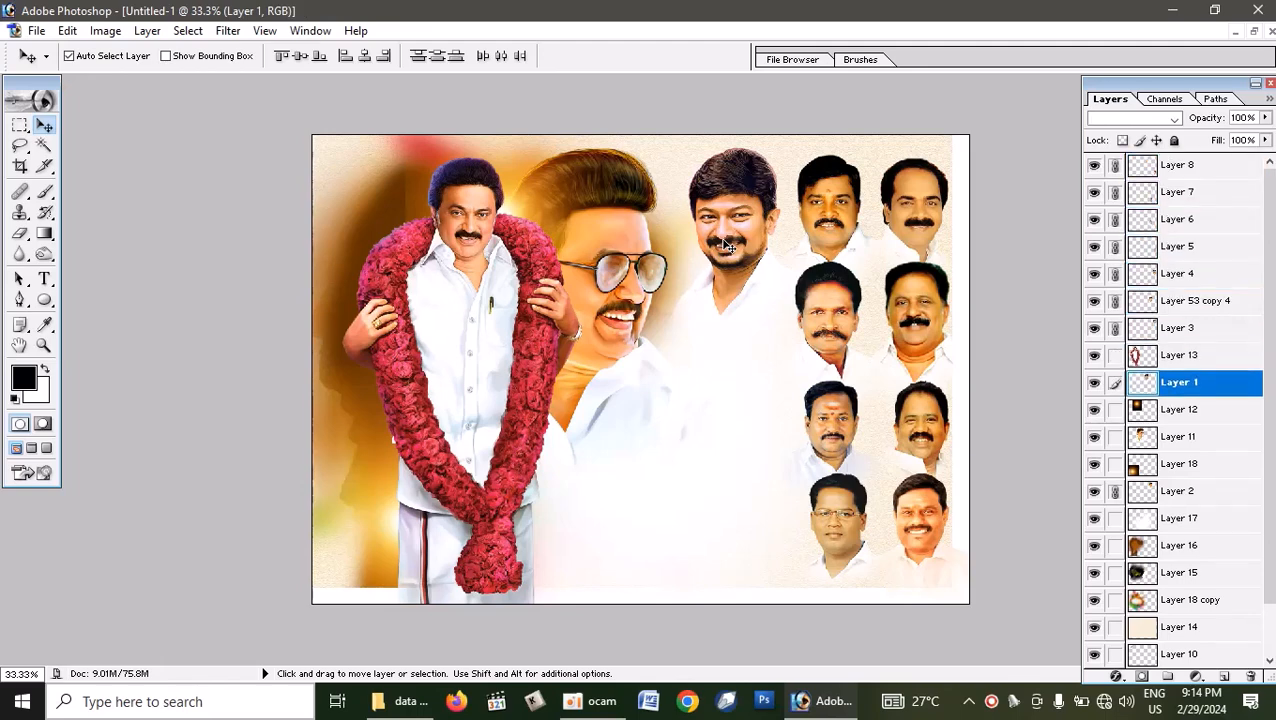
{"action": "key", "text": "ctrl+bracketleft"}
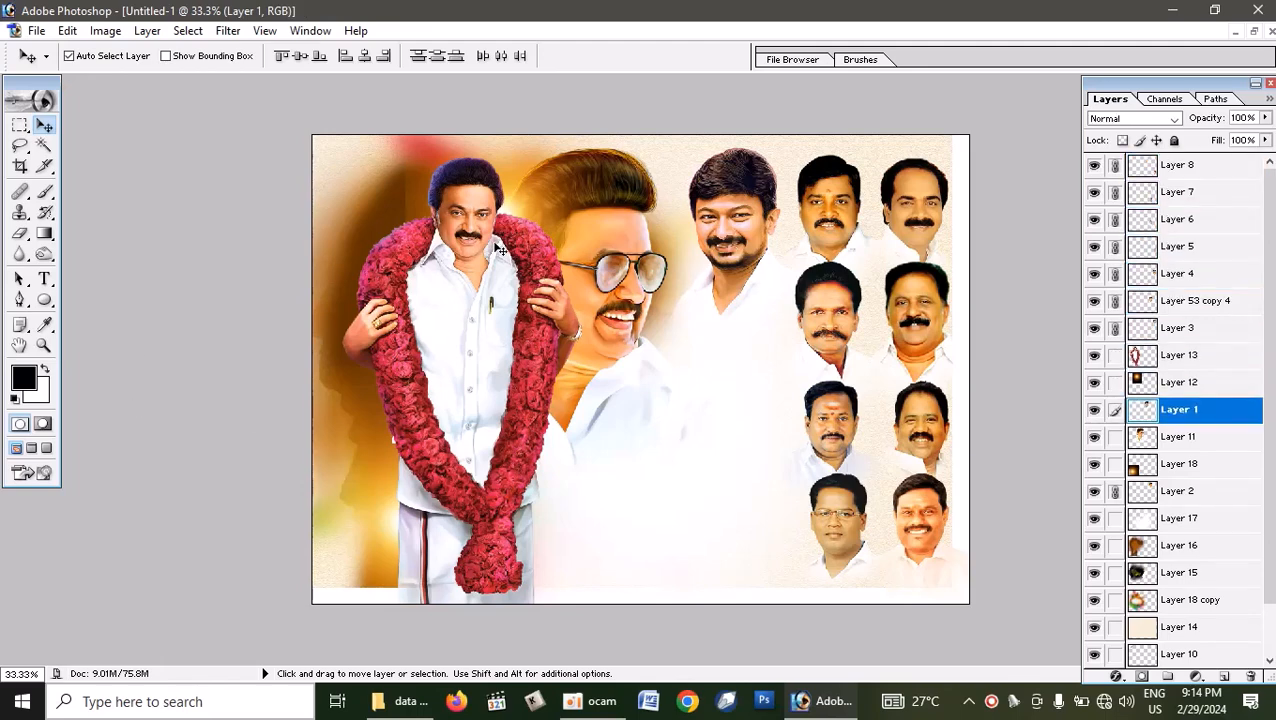
- Bring the small framed leader photos on Layers 9 and 10 to the top of the layer stack
{"action": "left_click", "coordinate": [416, 204]}
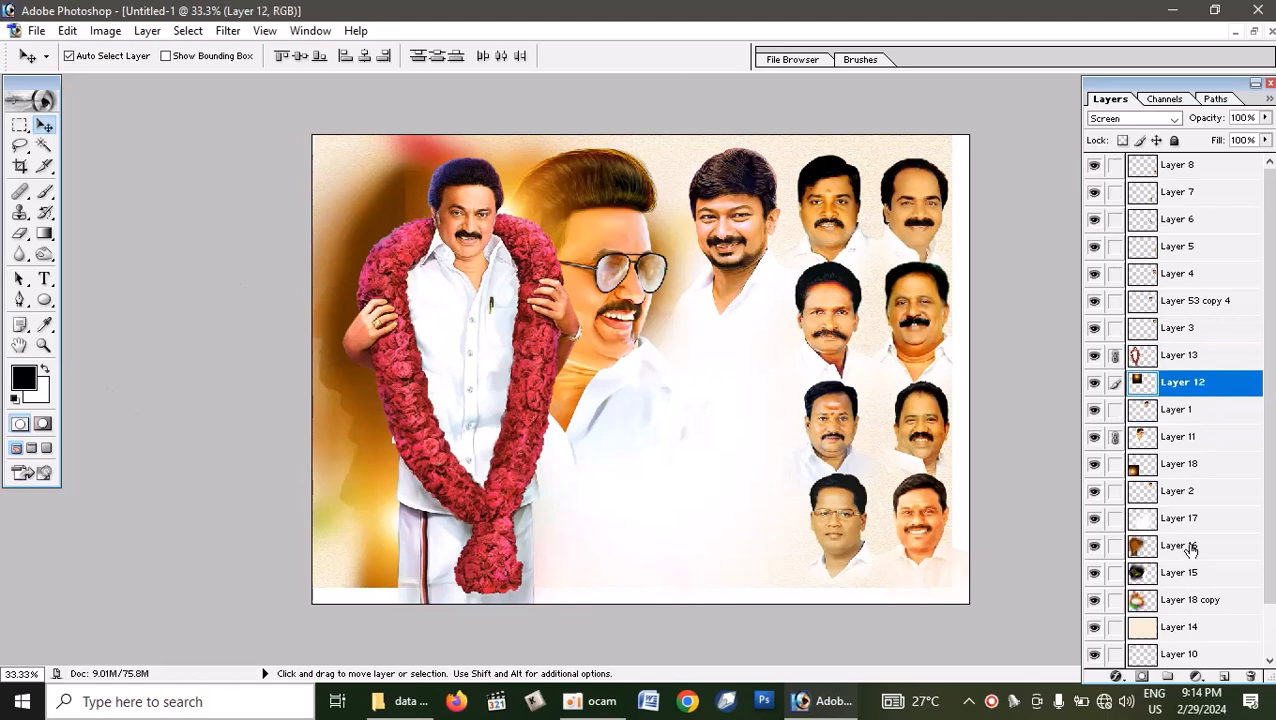
{"action": "scroll", "coordinate": [1194, 562], "scroll_direction": "down", "scroll_amount": 1}
{"action": "left_click", "coordinate": [1197, 626]}
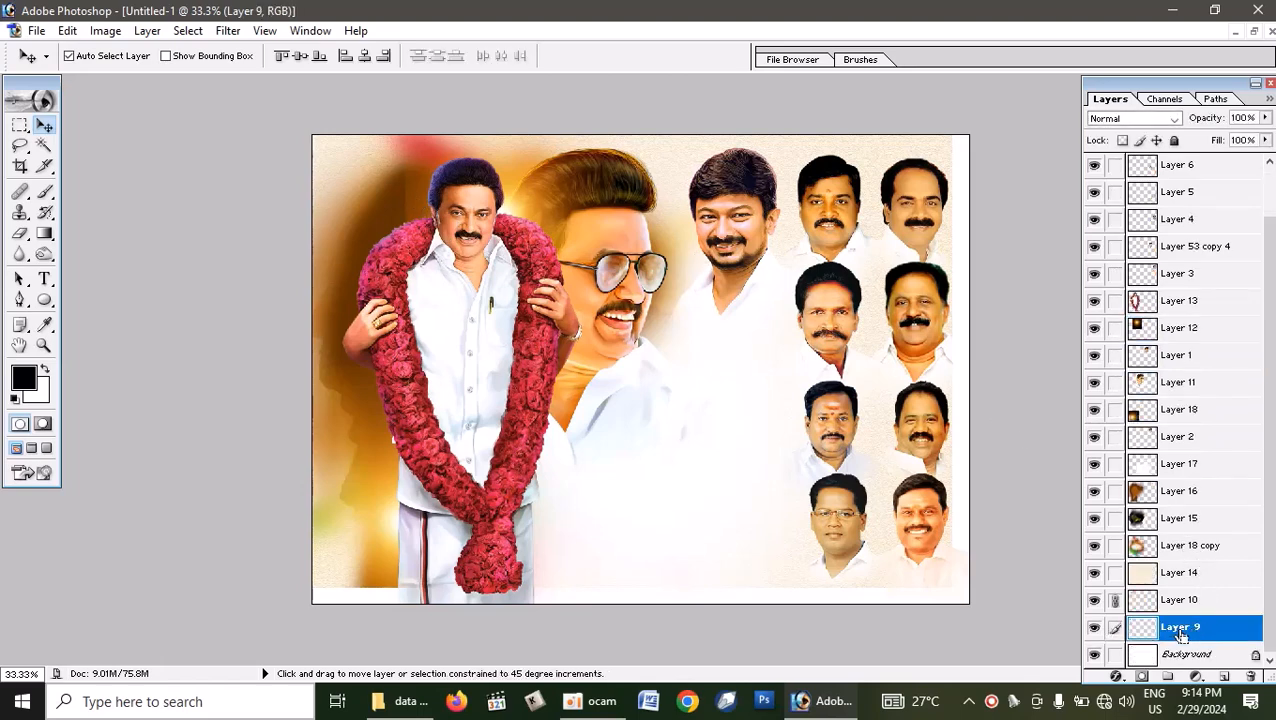
{"action": "key", "text": "ctrl+shift+bracketright"}
{"action": "scroll", "coordinate": [1180, 630], "scroll_direction": "down", "scroll_amount": 1}
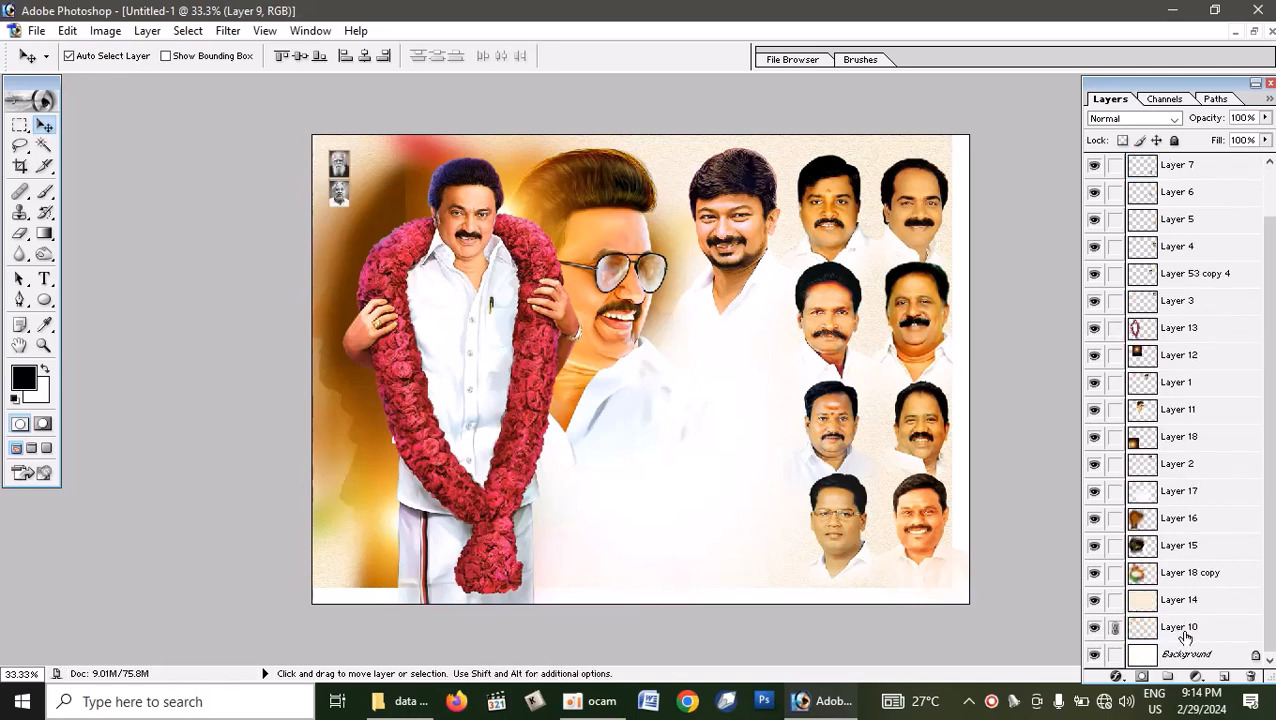
{"action": "left_click", "coordinate": [1183, 633]}
{"action": "key", "text": "ctrl+shift+bracketright"}
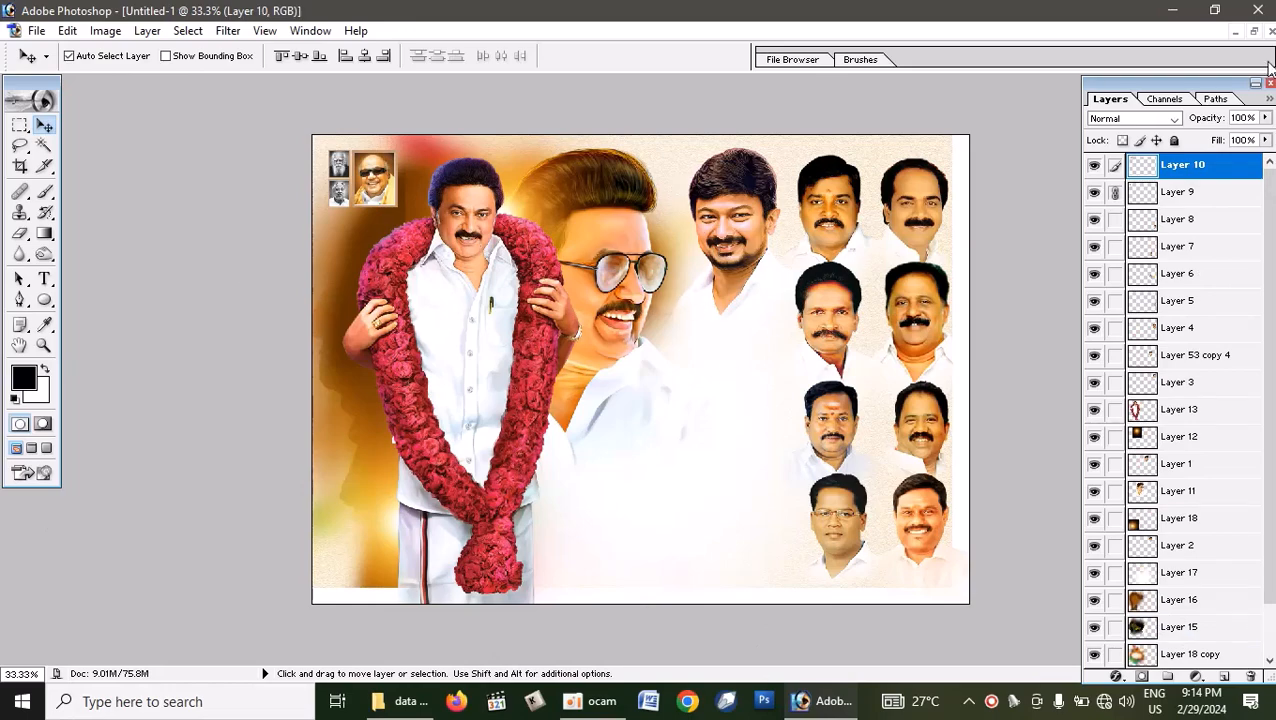
- Restore the document windows to compare Untitled-1 with the original banner, and maximize Untitled-1 again
{"action": "left_click", "coordinate": [1254, 32]}
{"action": "left_click", "coordinate": [640, 610]}
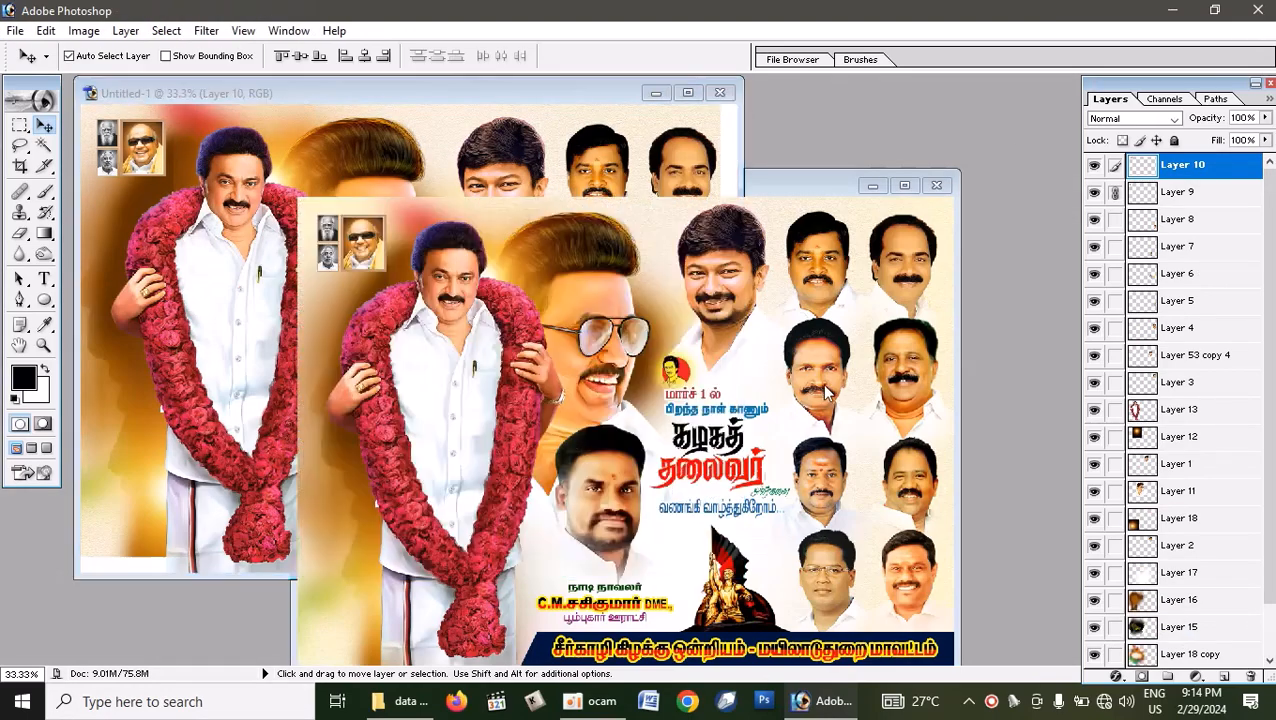
{"action": "left_click", "coordinate": [114, 254]}
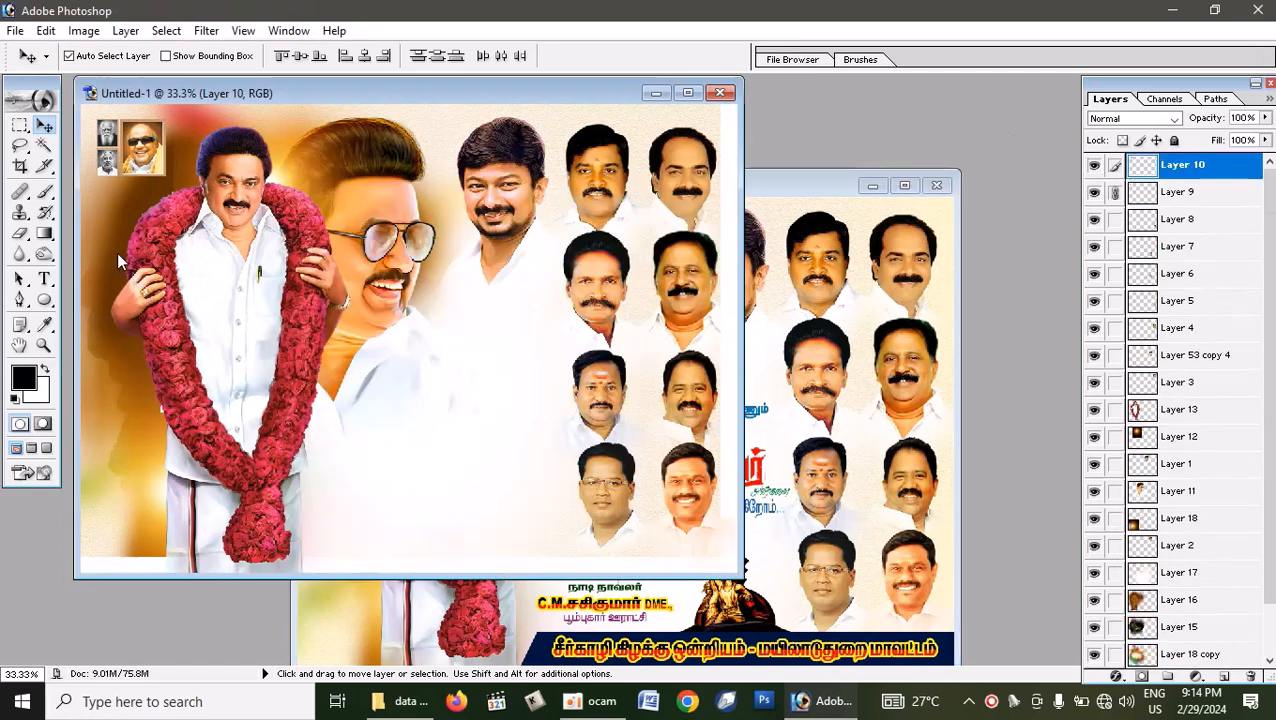
{"action": "left_click", "coordinate": [688, 92]}
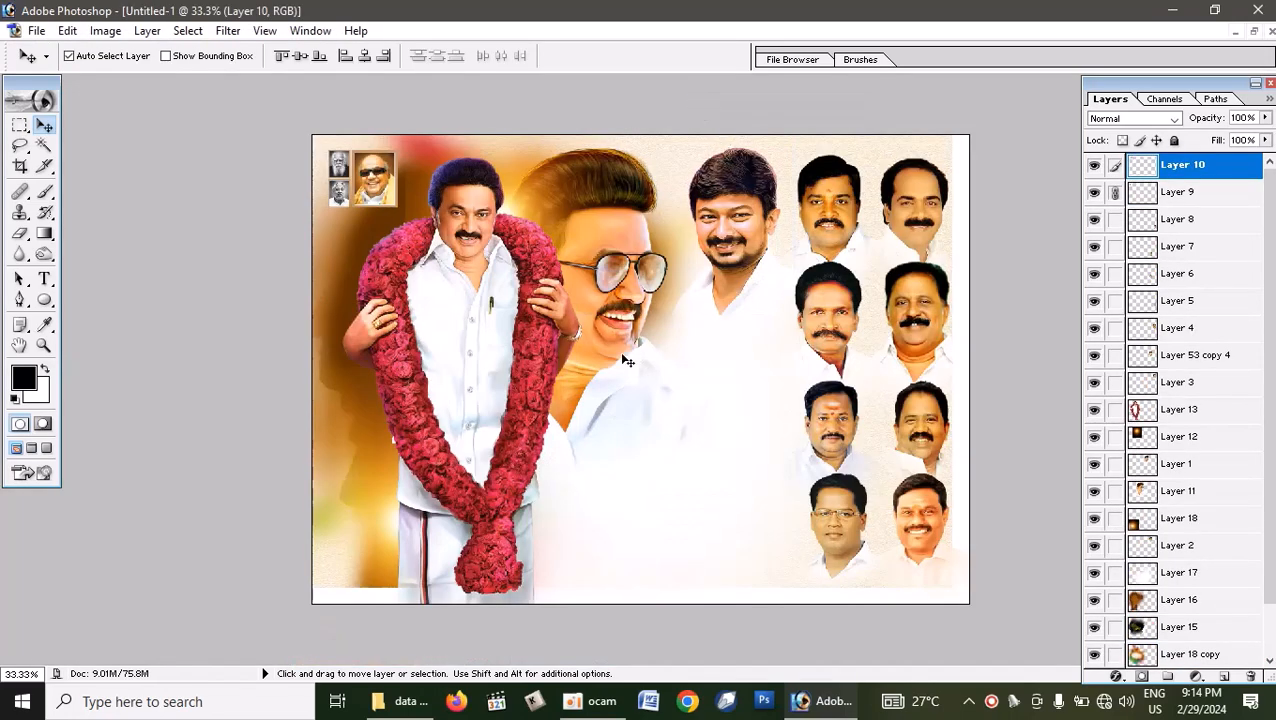
- Move the linked background layers down so they cover the white strip along the canvas's bottom edge
{"action": "left_click_drag", "start_coordinate": [389, 536], "coordinate": [380, 488]}
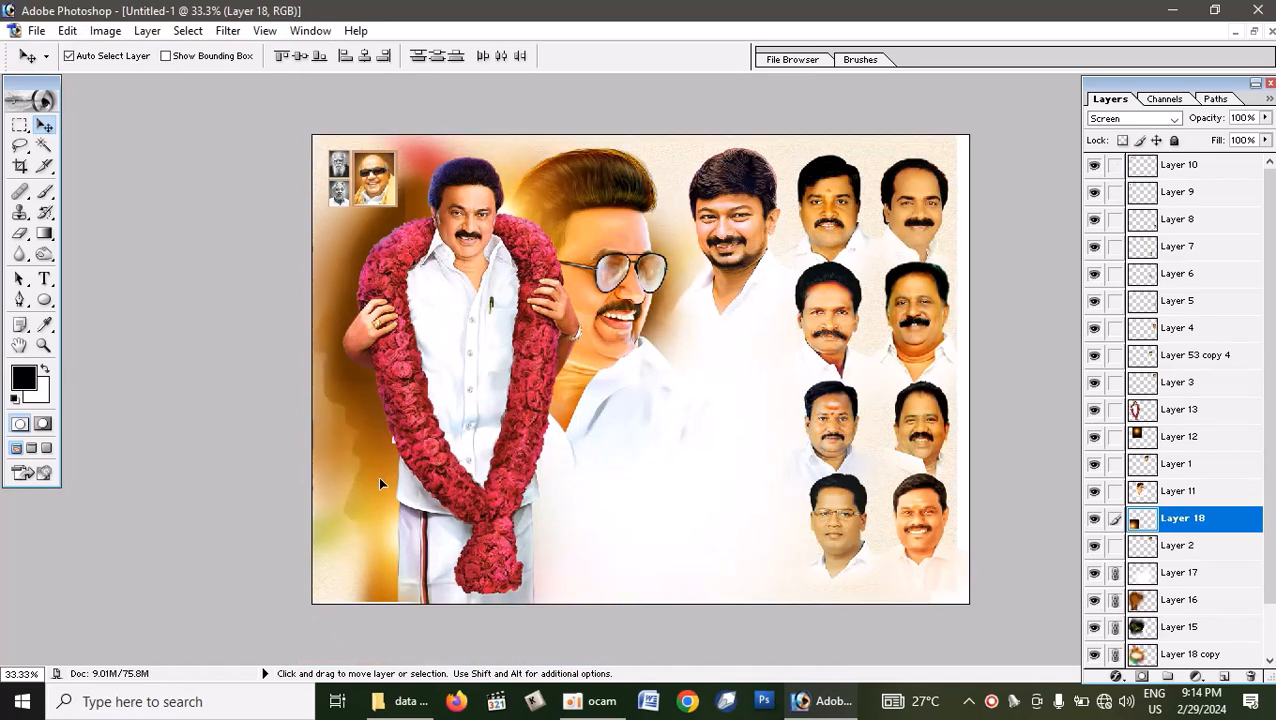
- Try to nudge the linked background layers 9 px down and 84 px right to cover the canvas's right edge
{"action": "key", "text": "ctrl+t"}
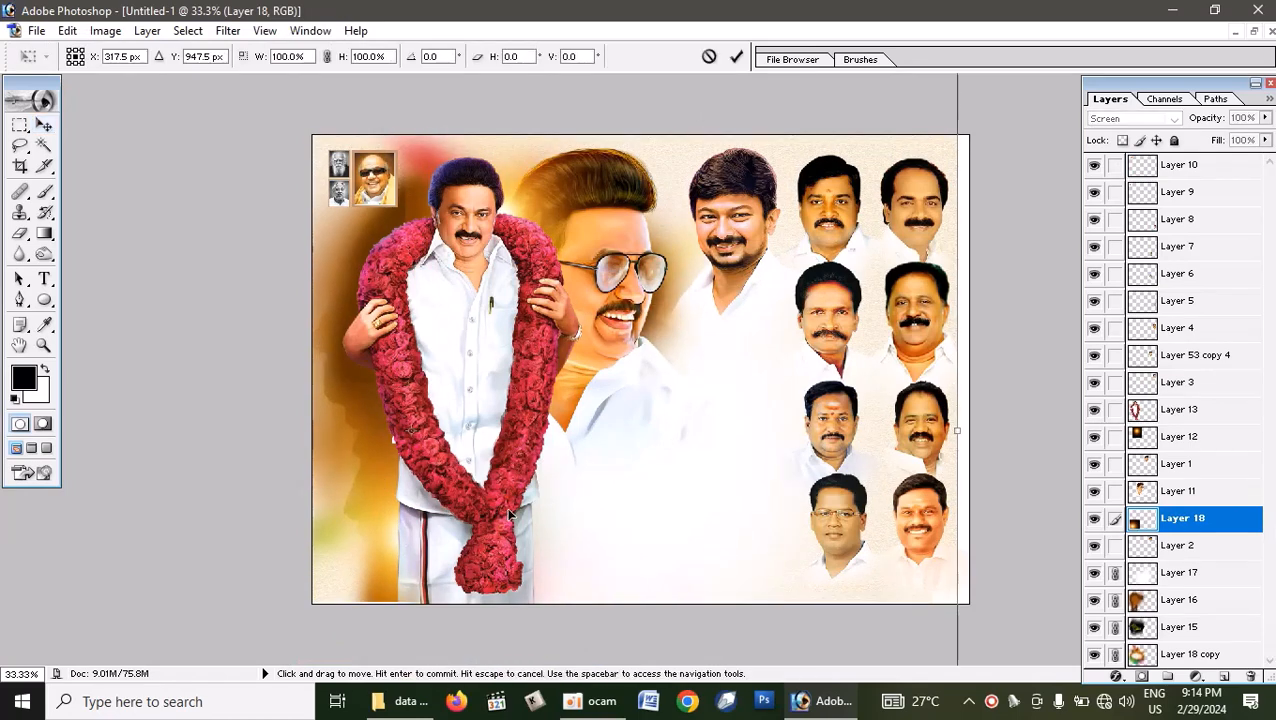
{"action": "key", "text": "Down"}
{"action": "key", "text": "Down"}
{"action": "key", "text": "Down"}
{"action": "key", "text": "Down"}
{"action": "key", "text": "Down"}
{"action": "key", "text": "Down"}
{"action": "key", "text": "Down"}
{"action": "key", "text": "Down"}
{"action": "key", "text": "Down"}
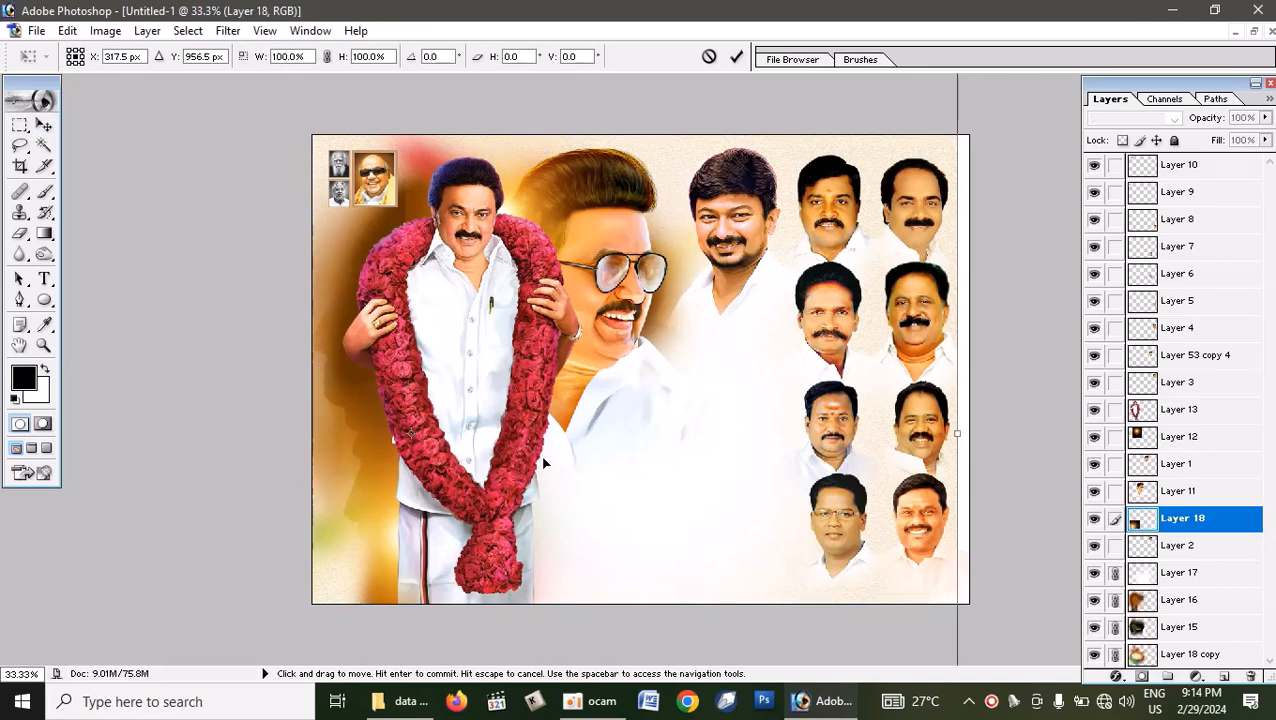
{"action": "key", "text": "Right"}
{"action": "key", "text": "Right"}
{"action": "key", "text": "Right"}
{"action": "key", "text": "Right"}
{"action": "key", "text": "Right"}
{"action": "key", "text": "Right"}
{"action": "key", "text": "Right"}
{"action": "key", "text": "Right"}
{"action": "key", "text": "Right"}
{"action": "key", "text": "Right"}
{"action": "key", "text": "Right"}
{"action": "key", "text": "Right"}
{"action": "key", "text": "Right"}
{"action": "key", "text": "Right"}
{"action": "key", "text": "Right"}
{"action": "key", "text": "Right"}
{"action": "key", "text": "Right"}
{"action": "key", "text": "Right"}
{"action": "key", "text": "Right"}
{"action": "key", "text": "Right"}
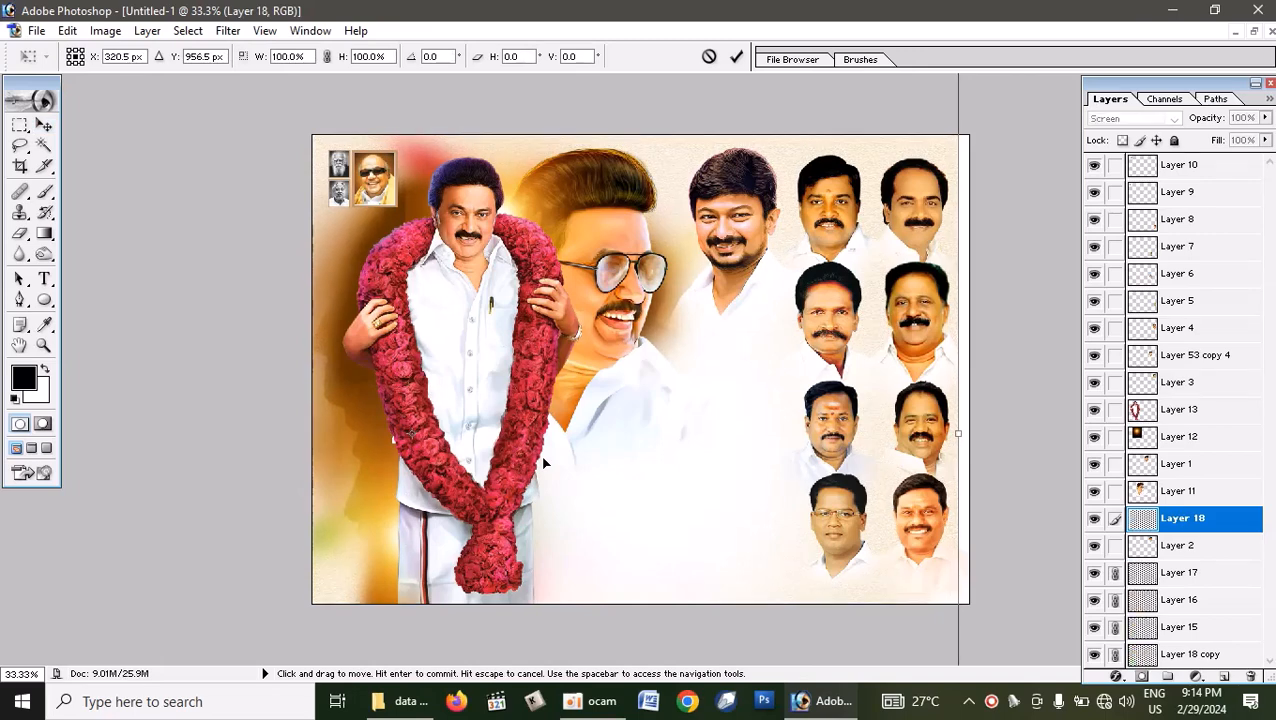
{"action": "key", "text": "Right"}
{"action": "key", "text": "Right"}
{"action": "key", "text": "Right"}
{"action": "key", "text": "Right"}
{"action": "key", "text": "Right"}
{"action": "key", "text": "Right"}
{"action": "key", "text": "Right"}
{"action": "key", "text": "Right"}
{"action": "key", "text": "Right"}
{"action": "key", "text": "Right"}
{"action": "key", "text": "Right"}
{"action": "key", "text": "Right"}
{"action": "key", "text": "Right"}
{"action": "key", "text": "Right"}
{"action": "key", "text": "Right"}
{"action": "key", "text": "Right"}
{"action": "key", "text": "Right"}
{"action": "key", "text": "Right"}
{"action": "key", "text": "Right"}
{"action": "key", "text": "Right"}
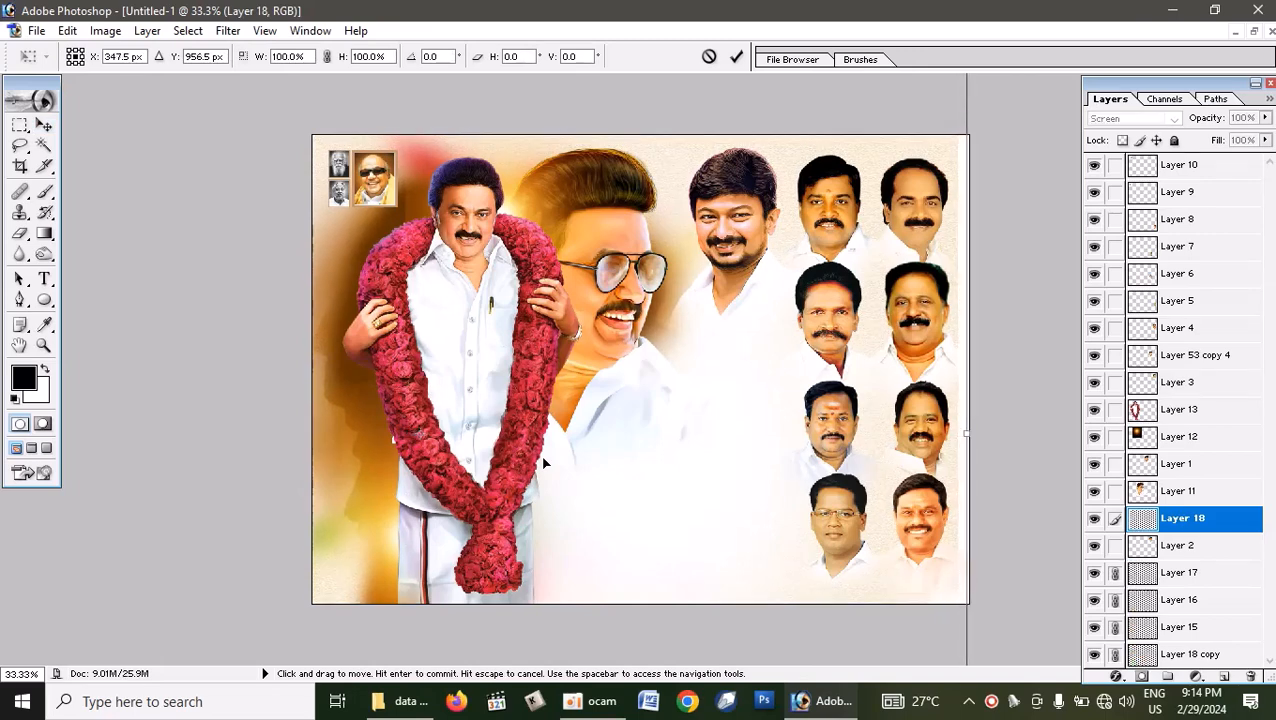
{"action": "key", "text": "Right"}
{"action": "key", "text": "Right"}
{"action": "key", "text": "Right"}
{"action": "key", "text": "Right"}
{"action": "key", "text": "Right"}
{"action": "key", "text": "Right"}
{"action": "key", "text": "Right"}
{"action": "key", "text": "Right"}
{"action": "key", "text": "Right"}
{"action": "key", "text": "Right"}
{"action": "key", "text": "Right"}
{"action": "key", "text": "Right"}
{"action": "key", "text": "Right"}
{"action": "key", "text": "Right"}
{"action": "key", "text": "Right"}
{"action": "key", "text": "Right"}
{"action": "key", "text": "Right"}
{"action": "key", "text": "Right"}
{"action": "key", "text": "Right"}
{"action": "key", "text": "Right"}
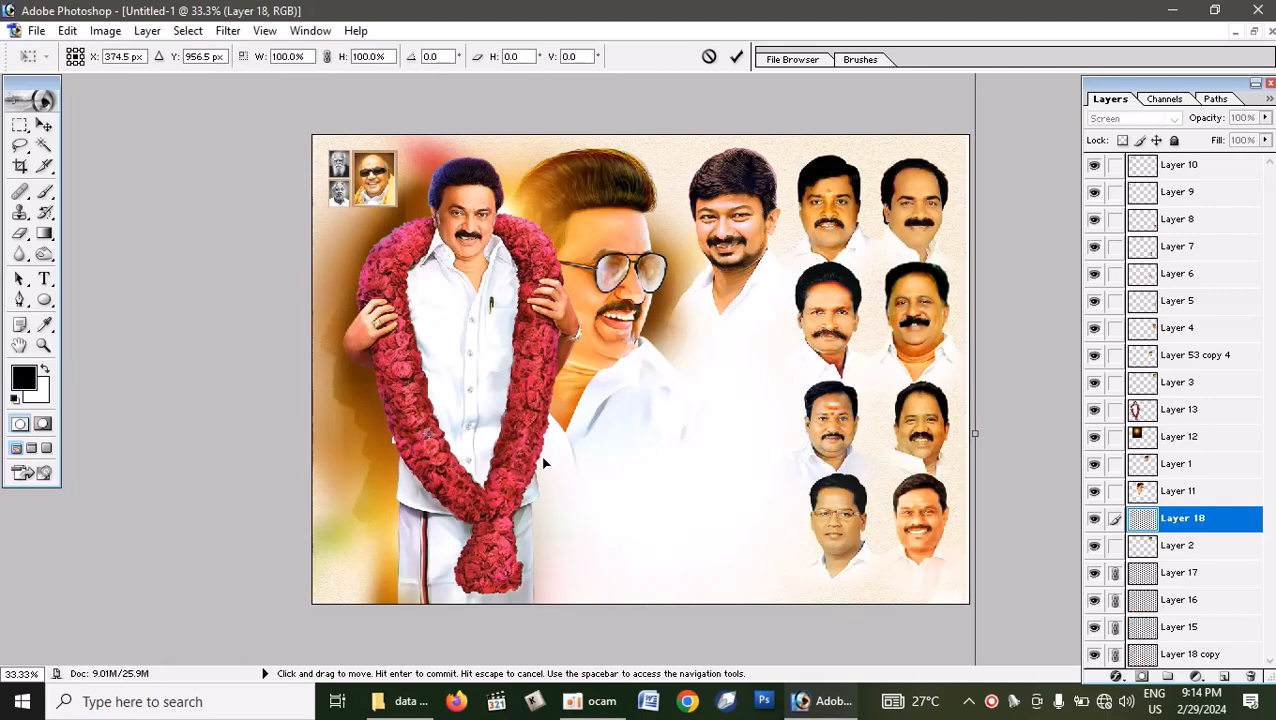
{"action": "key", "text": "Right"}
{"action": "key", "text": "Right"}
{"action": "key", "text": "Right"}
{"action": "key", "text": "Right"}
{"action": "key", "text": "Right"}
{"action": "key", "text": "Right"}
{"action": "key", "text": "Right"}
{"action": "key", "text": "Right"}
{"action": "key", "text": "Right"}
{"action": "key", "text": "Right"}
{"action": "key", "text": "Right"}
{"action": "key", "text": "Right"}
{"action": "key", "text": "Right"}
{"action": "key", "text": "Right"}
{"action": "key", "text": "Right"}
{"action": "key", "text": "Right"}
{"action": "key", "text": "Right"}
{"action": "key", "text": "Right"}
{"action": "key", "text": "Right"}
{"action": "key", "text": "Right"}
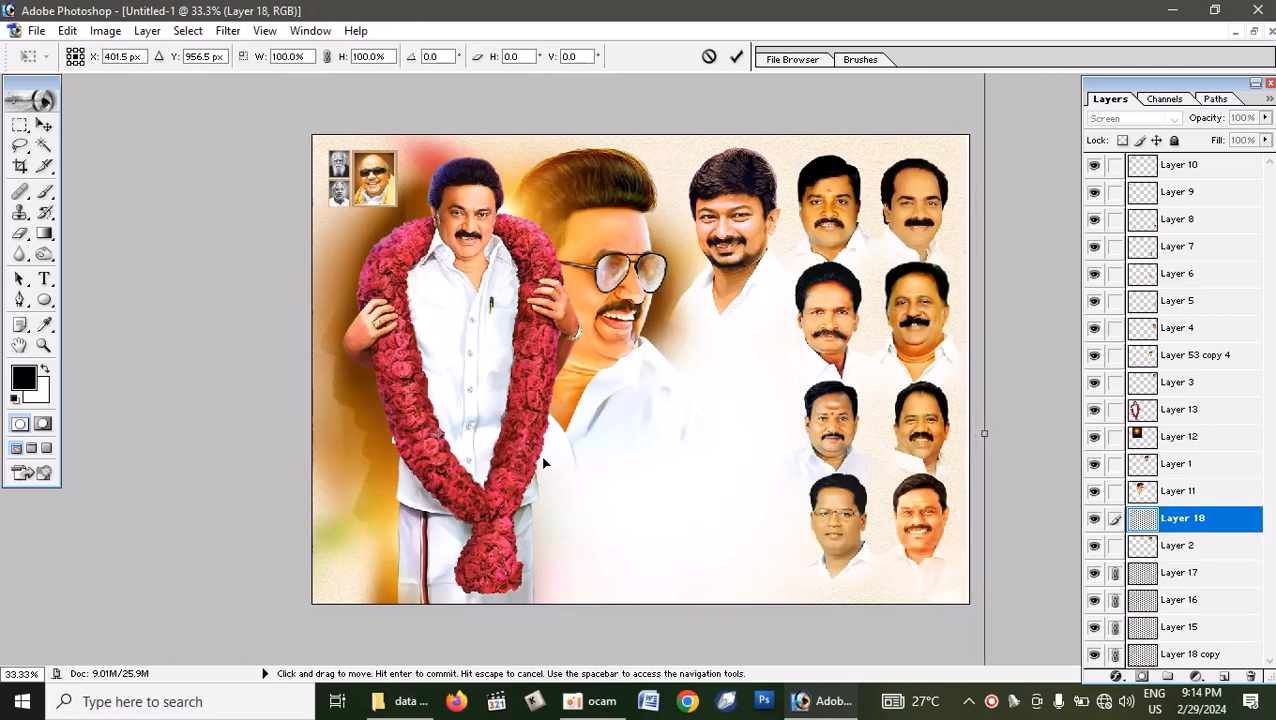
{"action": "key", "text": "Return"}
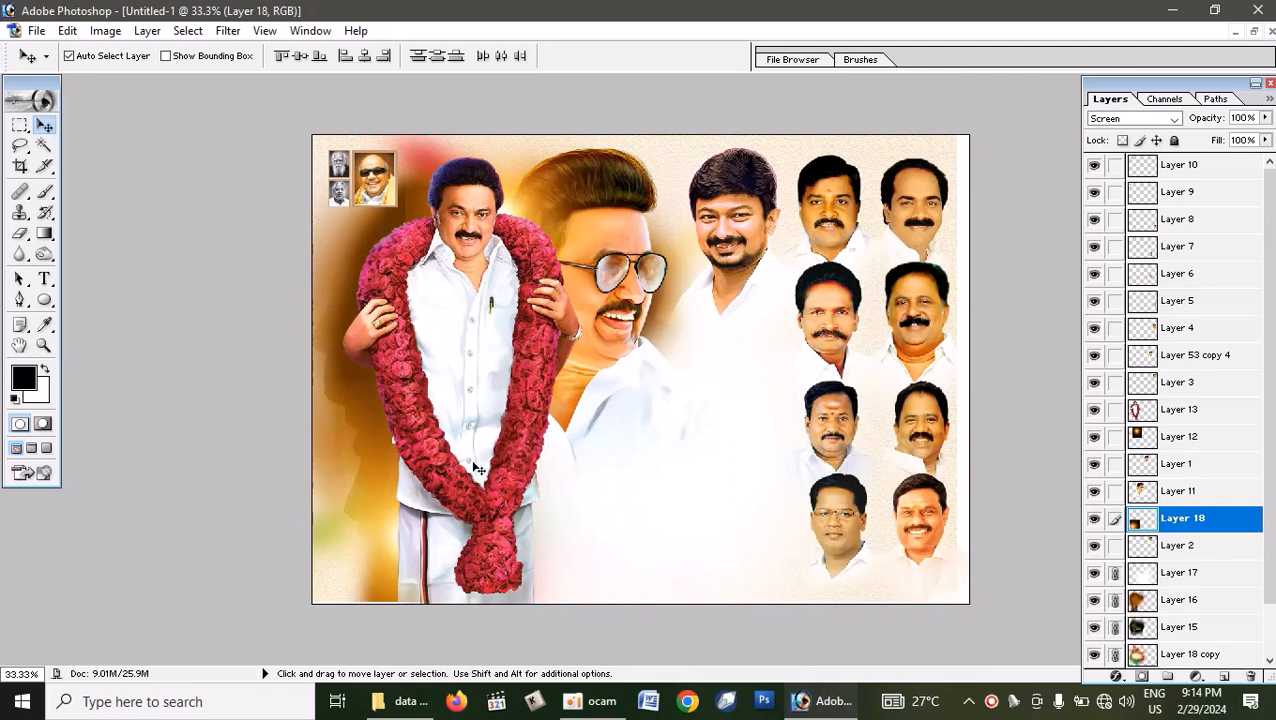
{"action": "key", "text": "ctrl+minus"}
{"action": "key", "text": "ctrl+minus"}
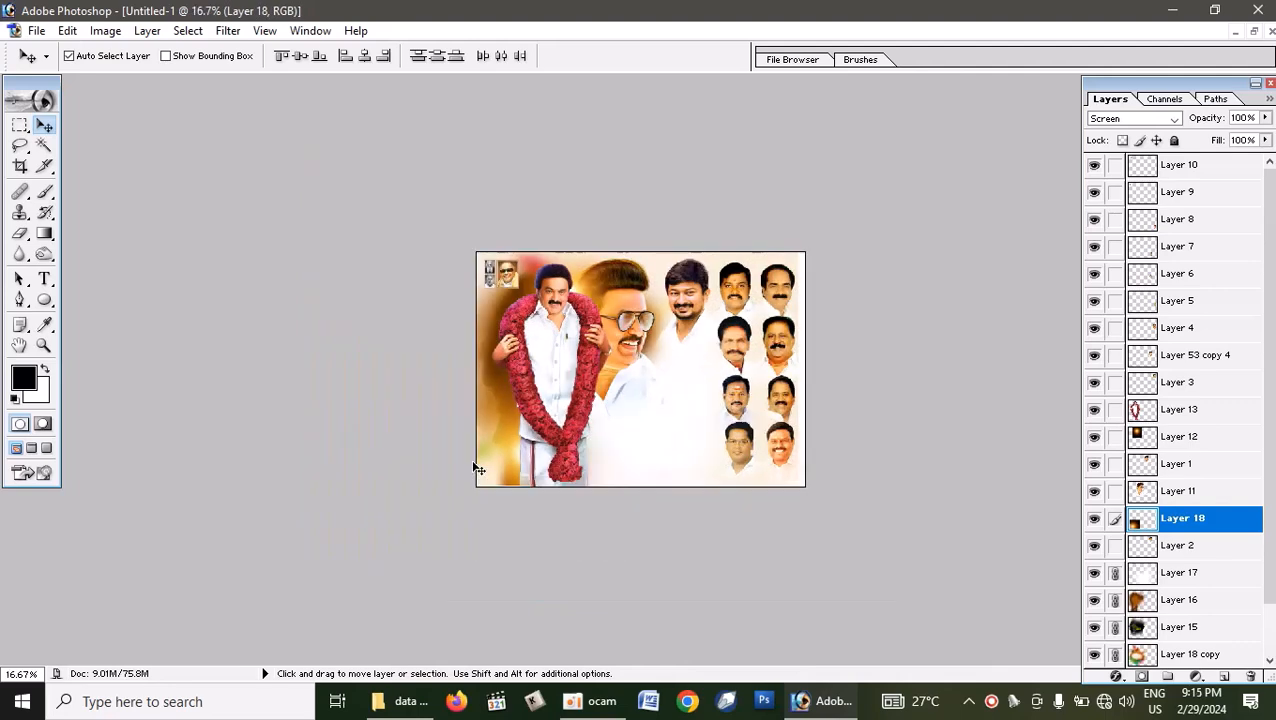
{"action": "key", "text": "ctrl+t"}
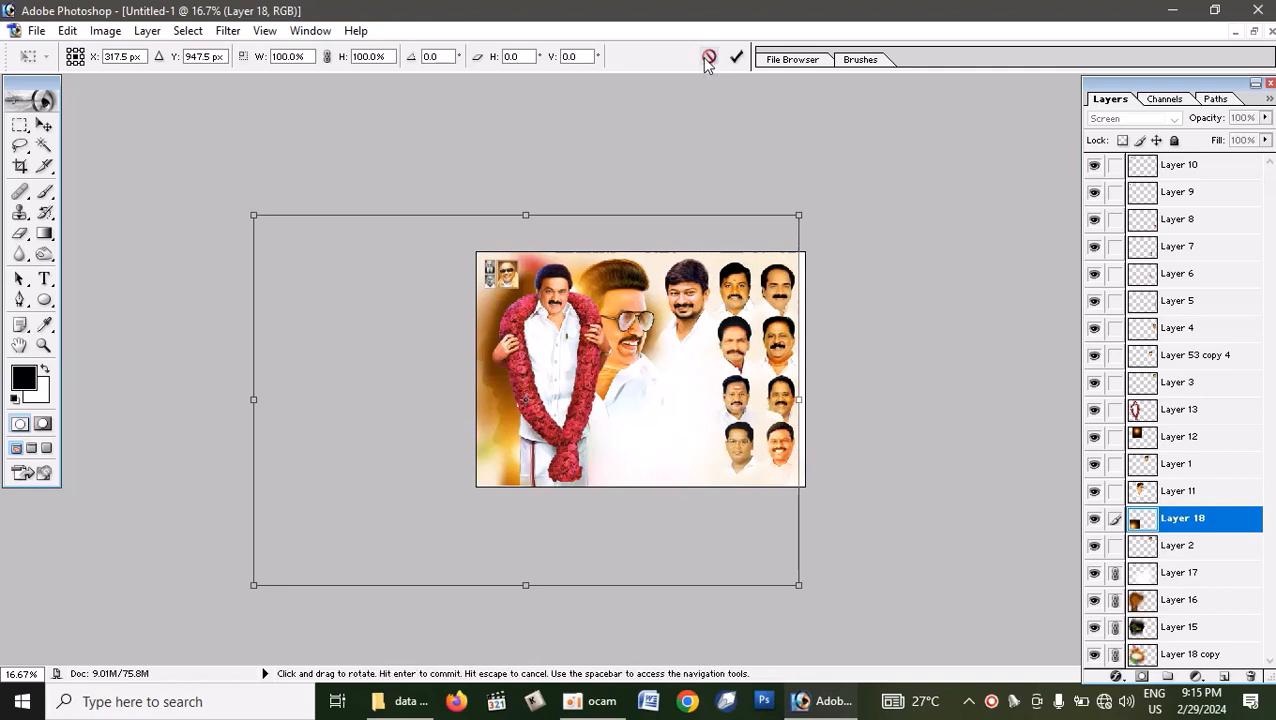
{"action": "left_click", "coordinate": [741, 58]}
- Move only the cream paper background on Layer 14 36 px to the right to cover the canvas's right edge
{"action": "scroll", "coordinate": [1180, 628], "scroll_direction": "down", "scroll_amount": 2}
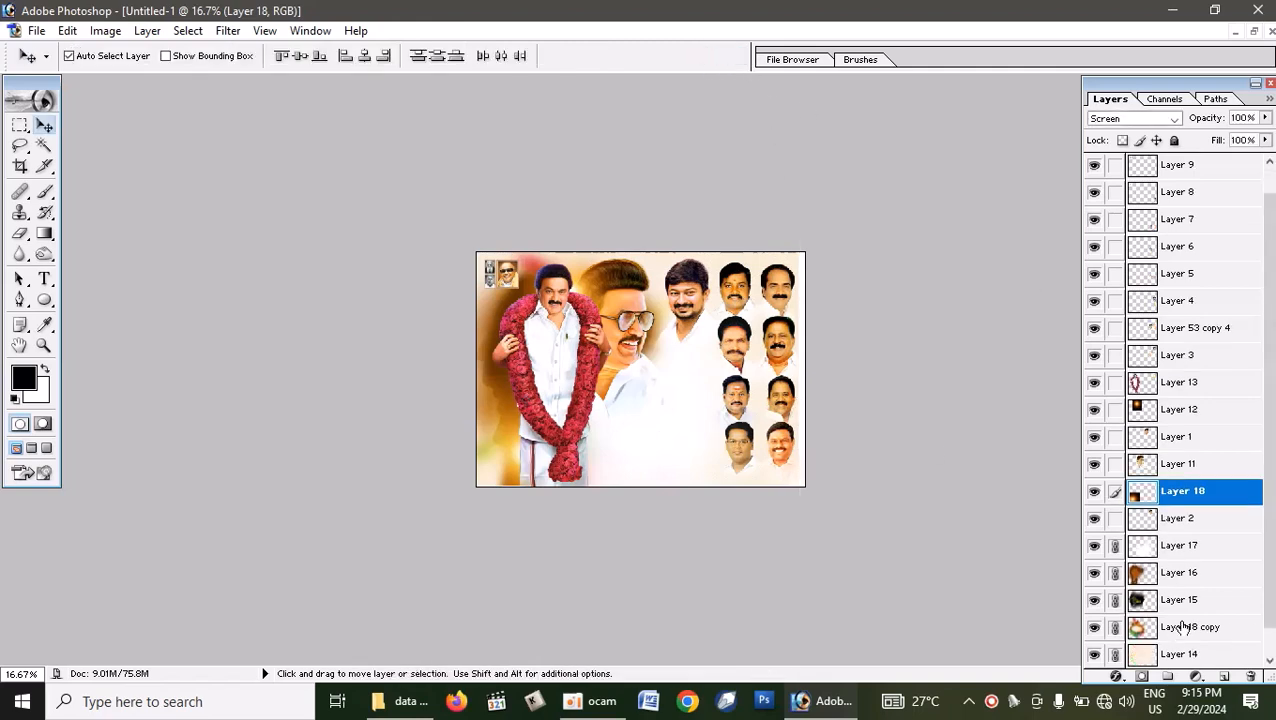
{"action": "left_click", "coordinate": [1156, 630]}
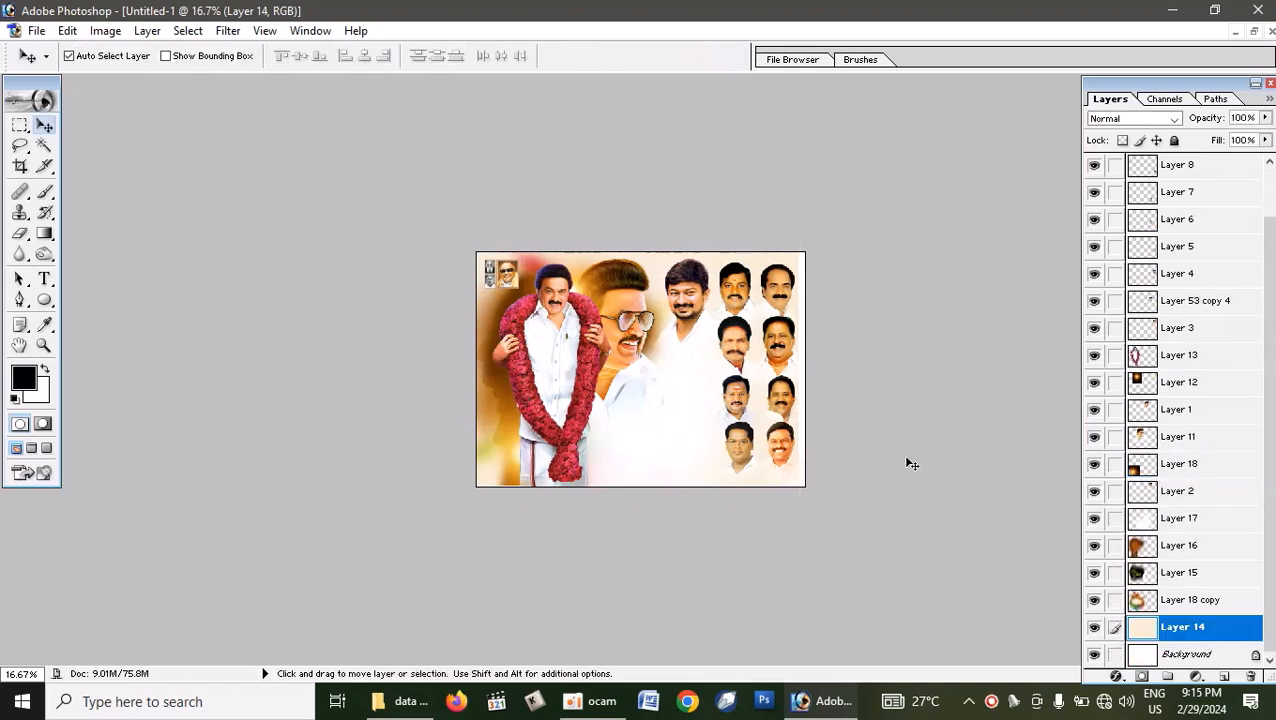
{"action": "key", "text": "ctrl+t"}
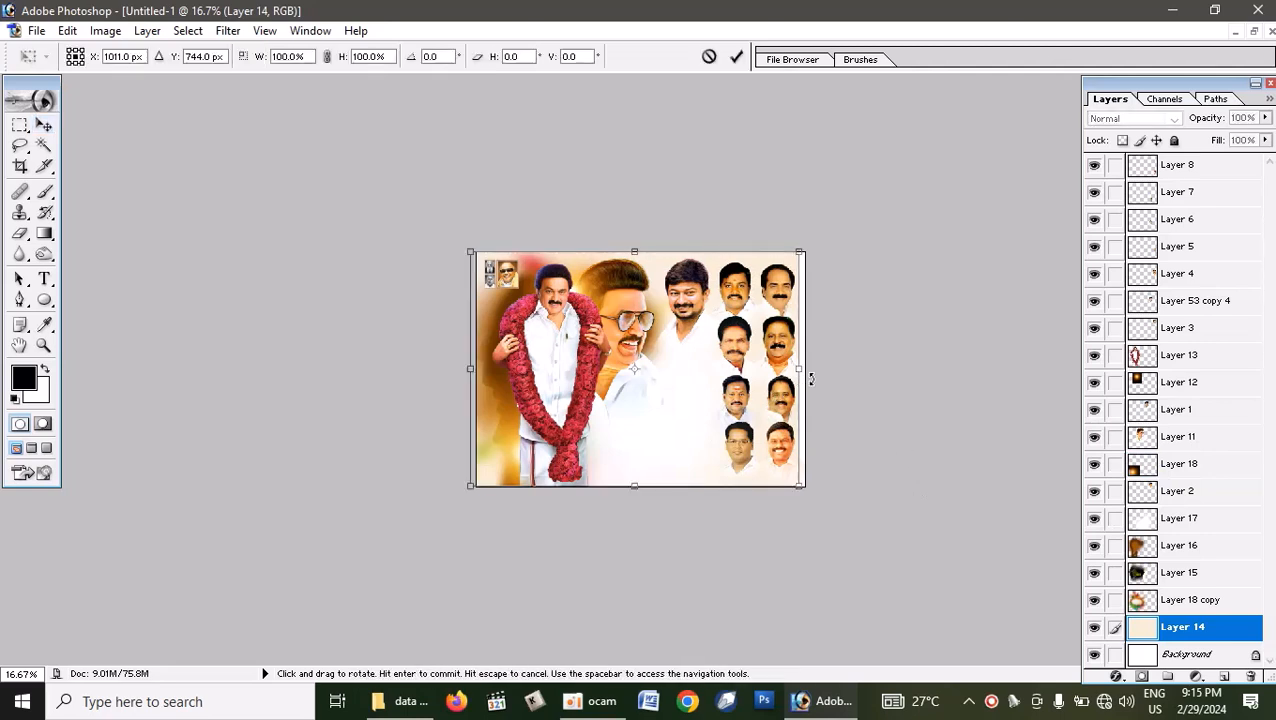
{"action": "key", "text": "Right"}
{"action": "key", "text": "Right"}
{"action": "key", "text": "Right"}
{"action": "key", "text": "Right"}
{"action": "key", "text": "Right"}
{"action": "key", "text": "Right"}
{"action": "key", "text": "Right"}
{"action": "key", "text": "Right"}
{"action": "key", "text": "Right"}
{"action": "key", "text": "Right"}
{"action": "key", "text": "Right"}
{"action": "key", "text": "Right"}
{"action": "key", "text": "Right"}
{"action": "key", "text": "Right"}
{"action": "key", "text": "Right"}
{"action": "key", "text": "Right"}
{"action": "key", "text": "Right"}
{"action": "key", "text": "Right"}
{"action": "key", "text": "Right"}
{"action": "key", "text": "Right"}
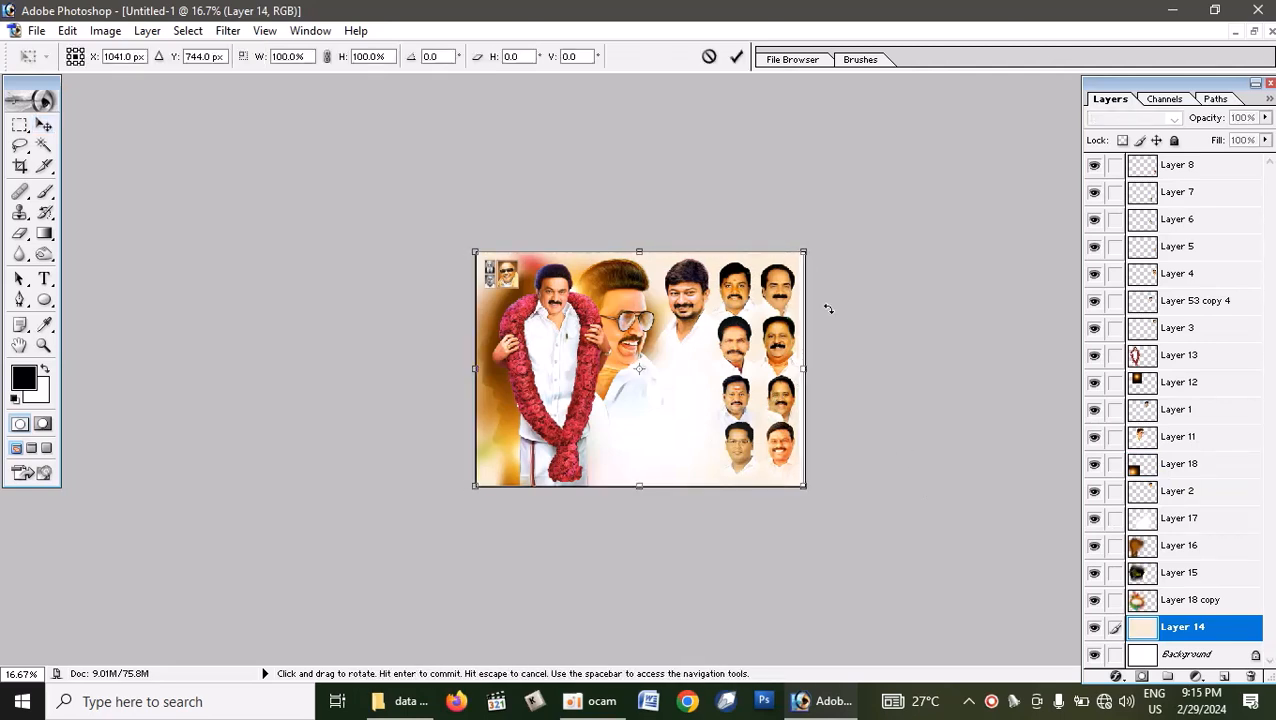
{"action": "key", "text": "Left"}
{"action": "key", "text": "Left"}
{"action": "key", "text": "Left"}
{"action": "key", "text": "Left"}
{"action": "key", "text": "Left"}
{"action": "key", "text": "Left"}
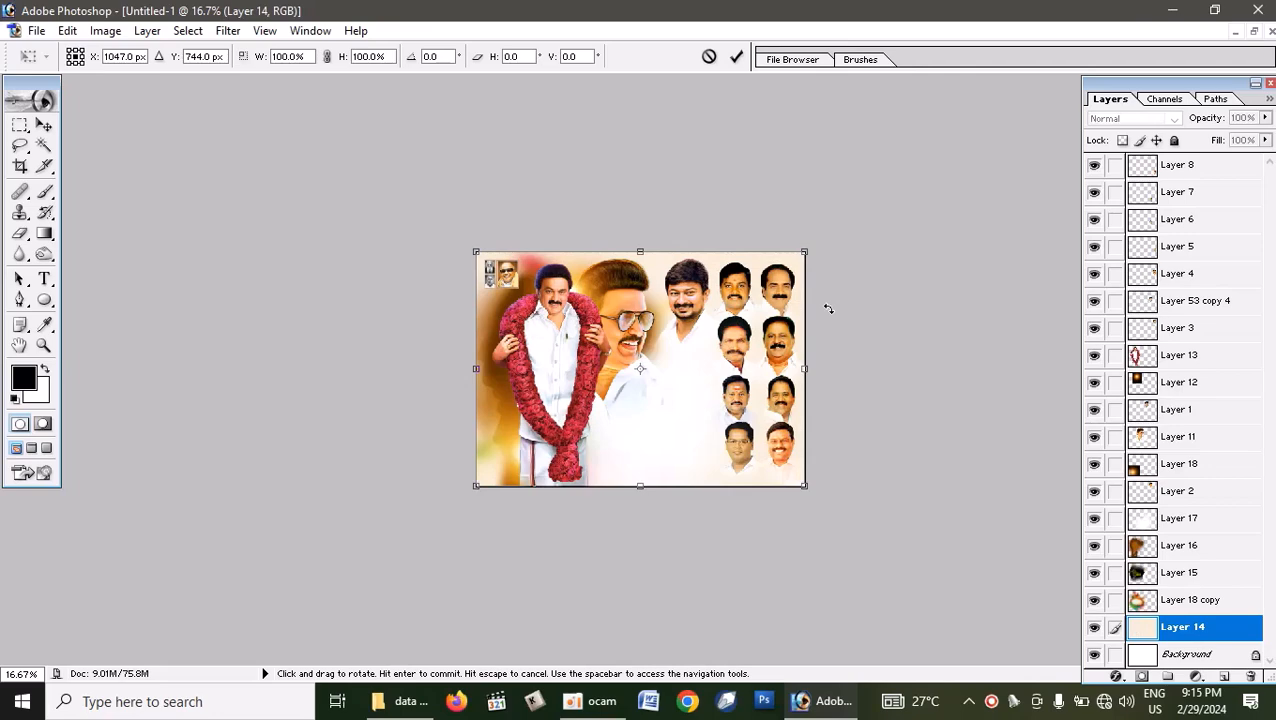
{"action": "key", "text": "ctrl+equal"}
{"action": "key", "text": "ctrl+equal"}
{"action": "key", "text": "ctrl+equal"}
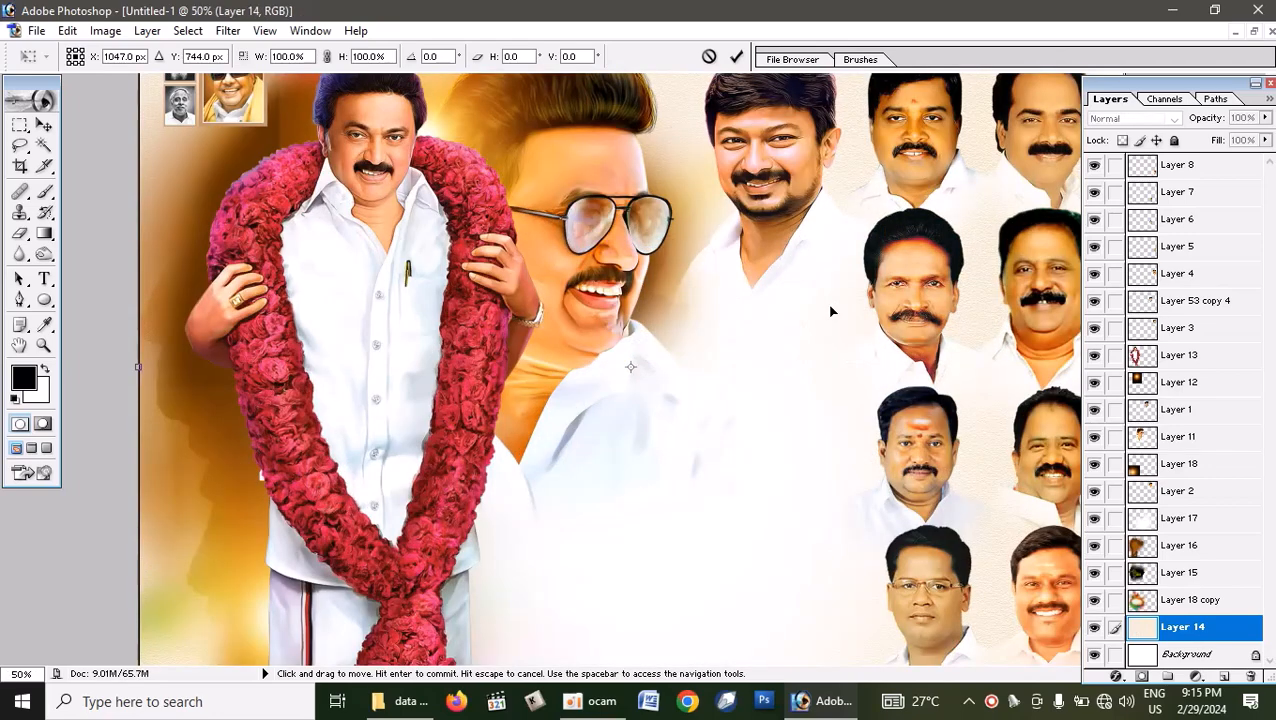
{"action": "left_click_drag", "start_coordinate": [866, 378], "coordinate": [866, 434]}
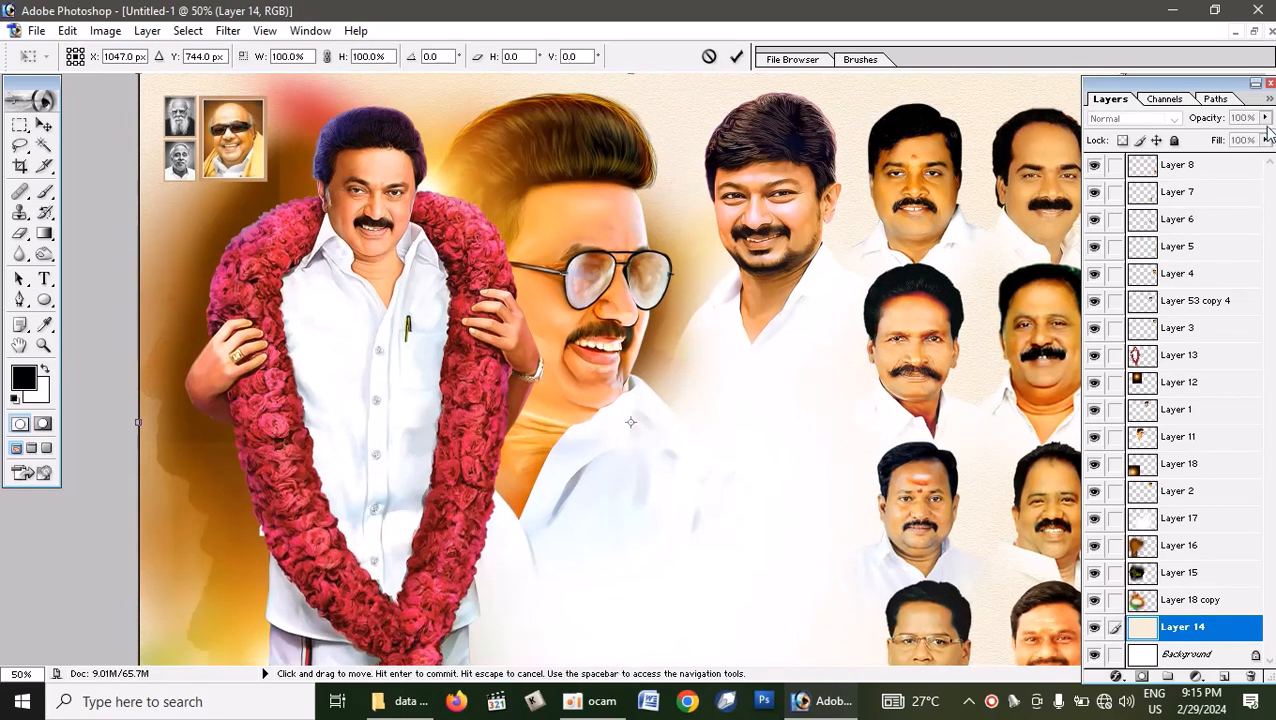
{"action": "left_click", "coordinate": [737, 56]}
- Examine the background's paper texture up close between the large portraits, and review the whole banner without the surrounding panels
{"action": "key", "text": "Tab"}
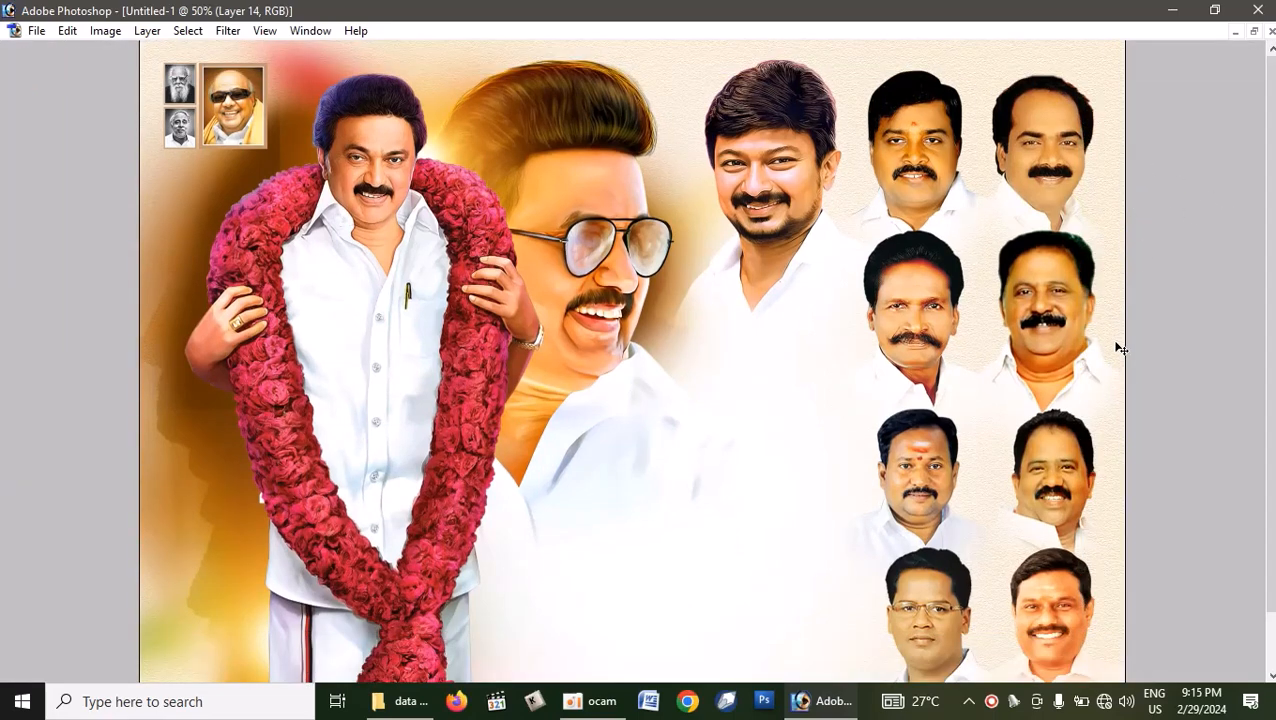
{"action": "key", "text": "ctrl+equal"}
{"action": "key", "text": "ctrl+equal"}
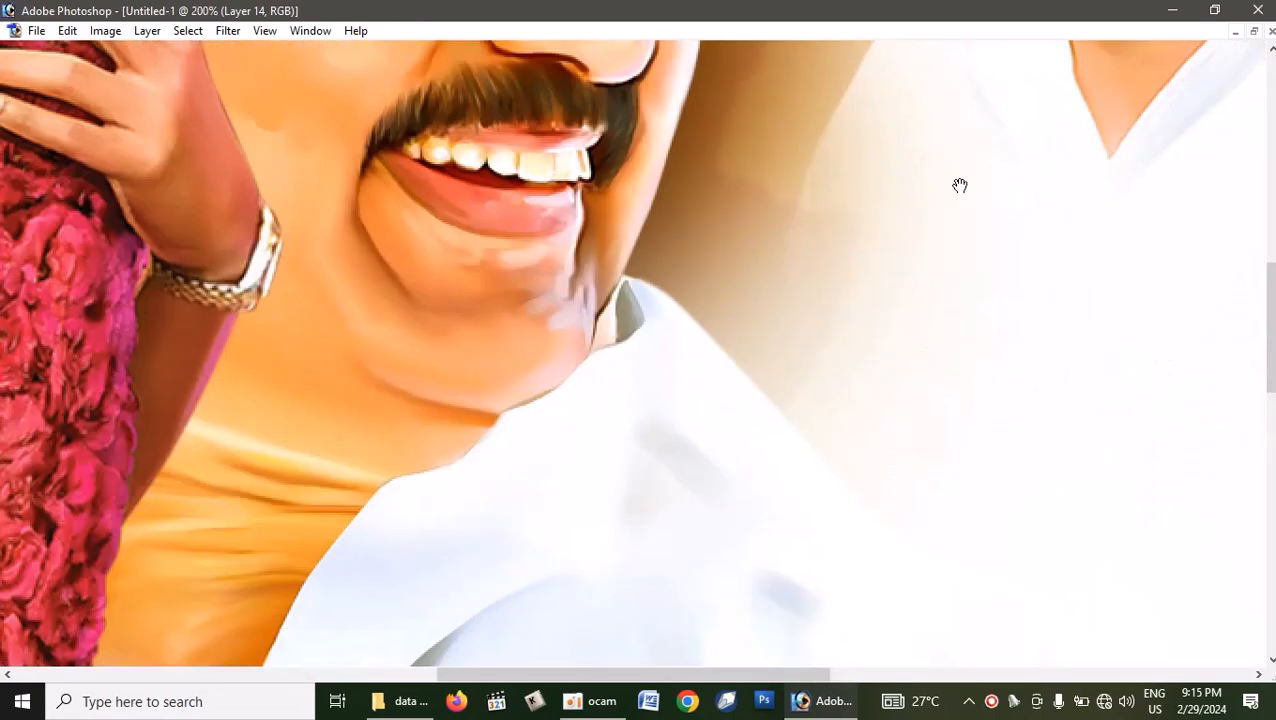
{"action": "left_click_drag", "start_coordinate": [851, 167], "coordinate": [781, 574]}
{"action": "left_click_drag", "start_coordinate": [837, 293], "coordinate": [772, 581]}
{"action": "left_click_drag", "start_coordinate": [750, 400], "coordinate": [729, 666]}
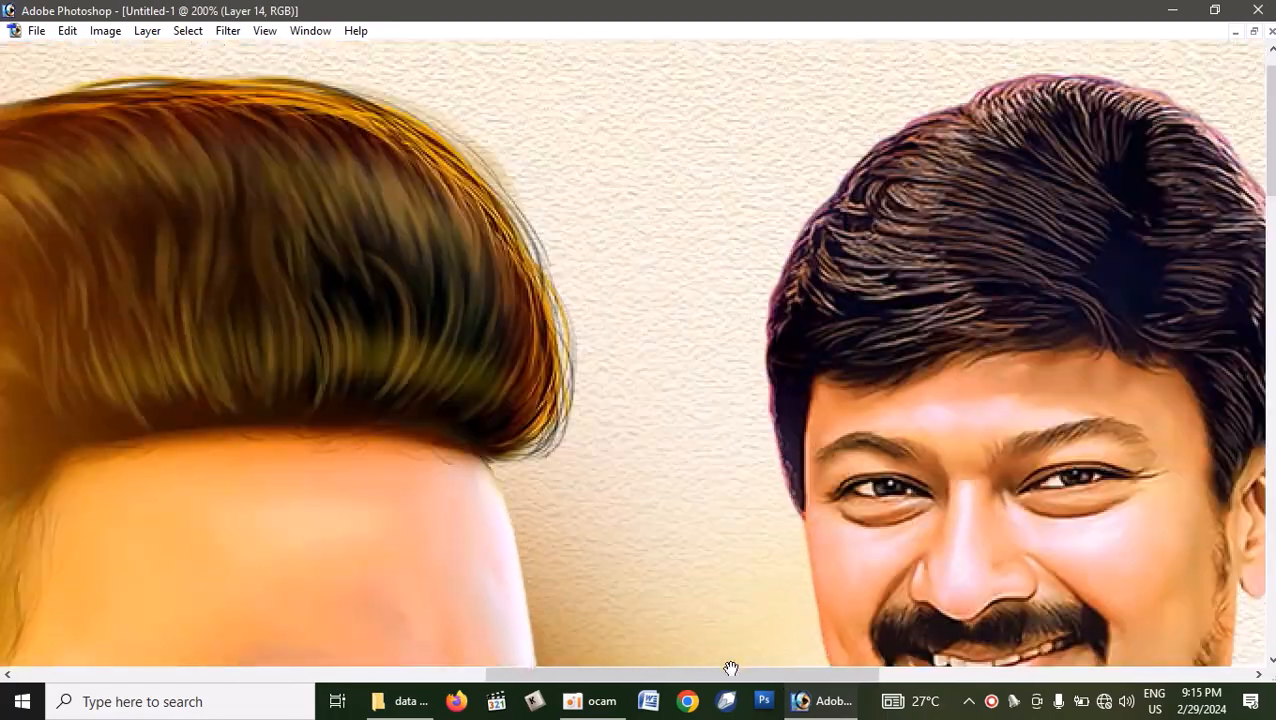
{"action": "left_click_drag", "start_coordinate": [738, 507], "coordinate": [738, 554]}
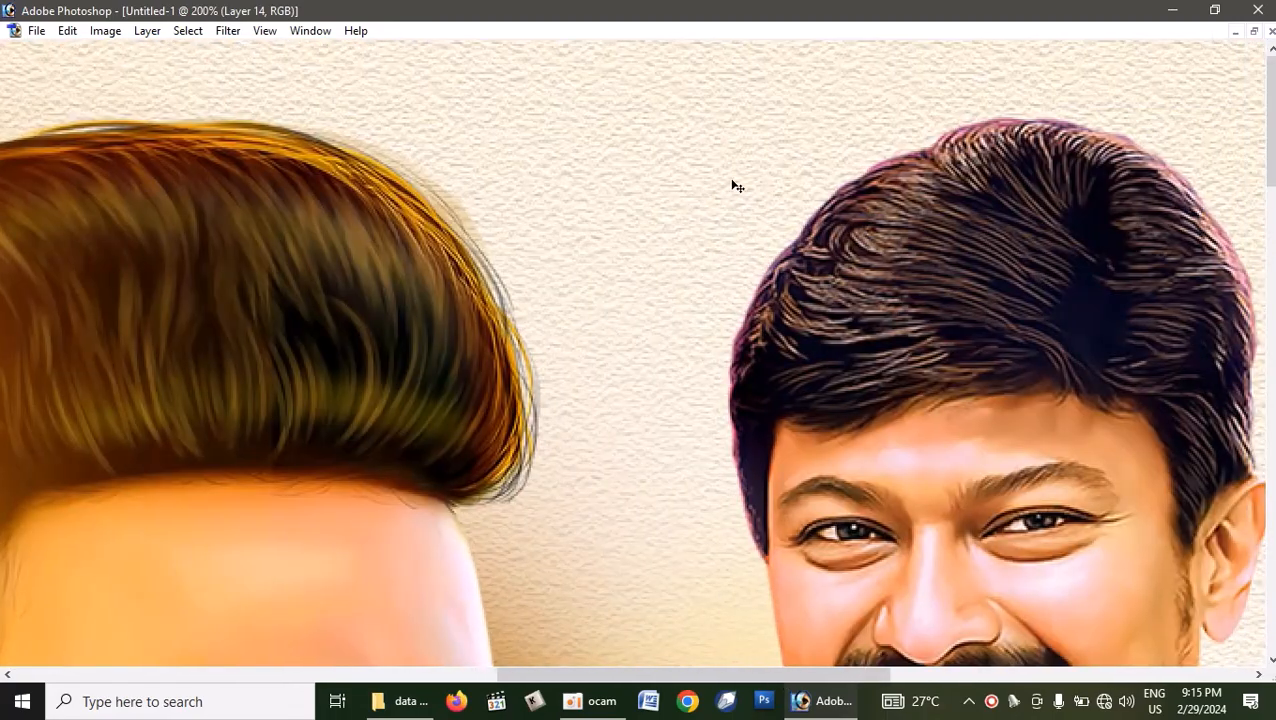
{"action": "key", "text": "ctrl+minus"}
{"action": "key", "text": "ctrl+minus"}
{"action": "key", "text": "ctrl+minus"}
{"action": "key", "text": "ctrl+minus"}
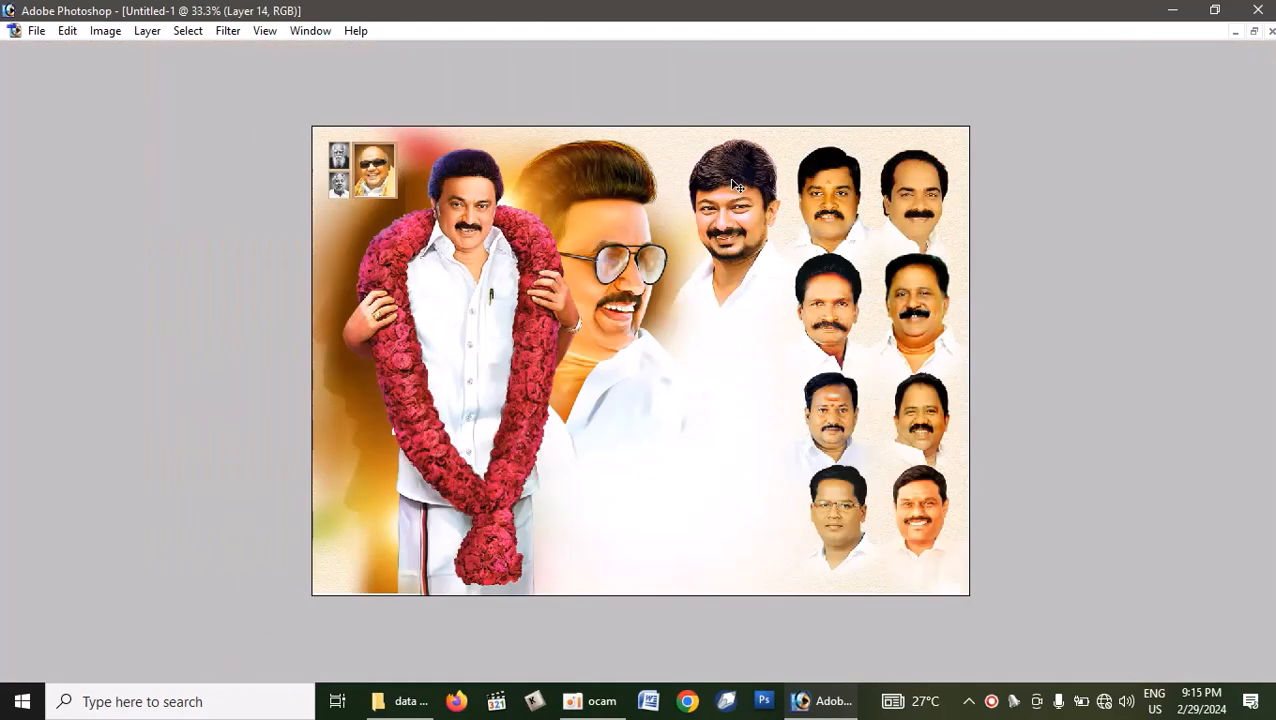
{"action": "scroll", "coordinate": [737, 228], "scroll_direction": "up", "scroll_amount": 1}
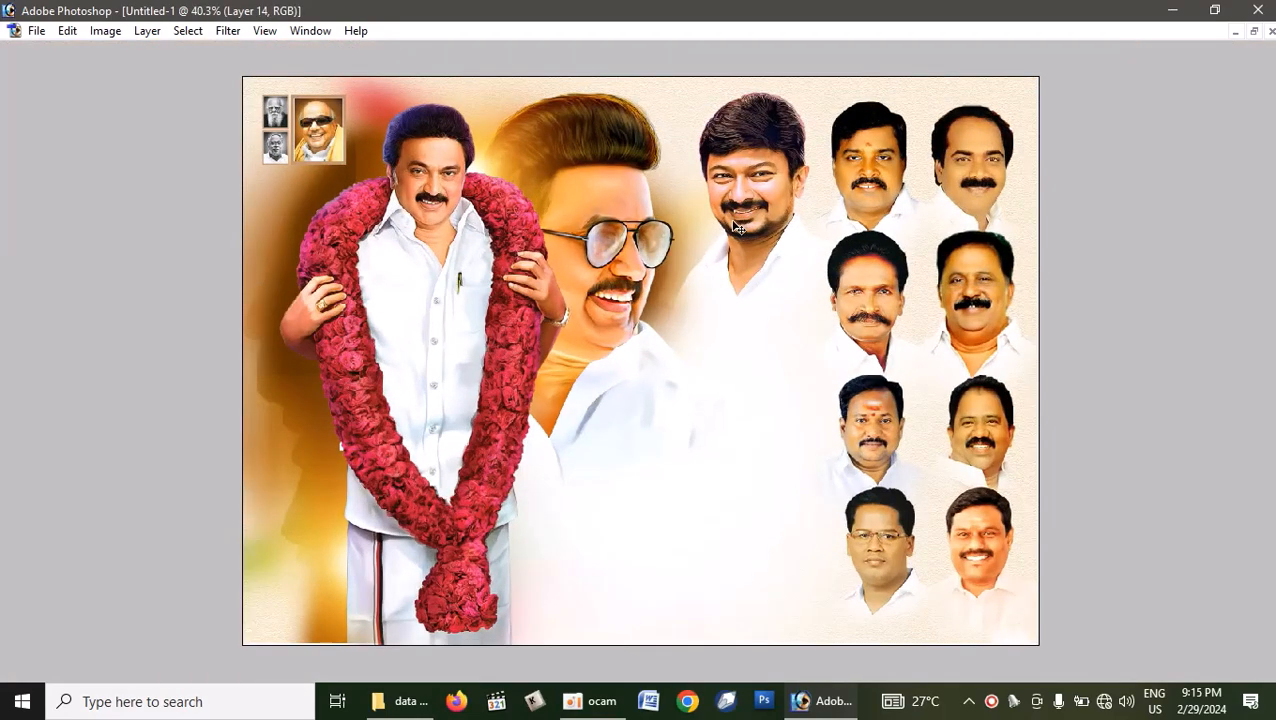
{"action": "key", "text": "Tab"}
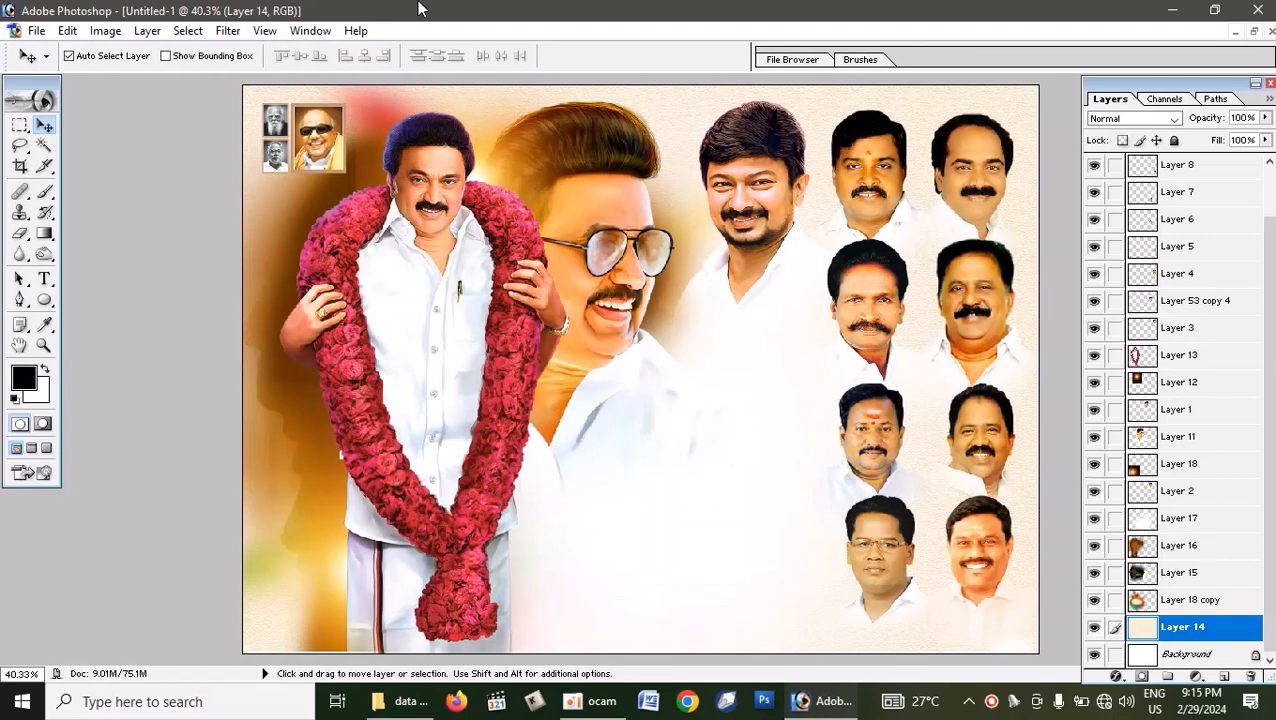
- Preview the Sandstone, Burlap and Canvas textures on Layer 14 with the Texturizer filter without applying any
{"action": "left_click", "coordinate": [228, 31]}
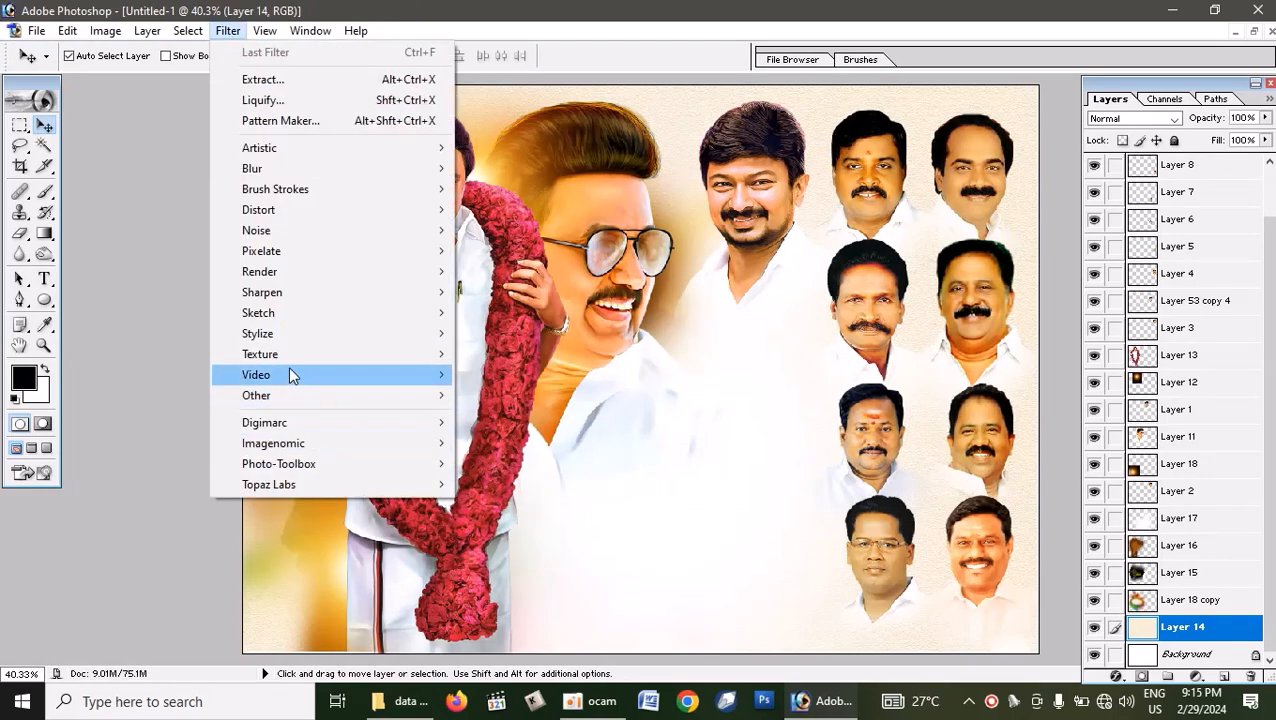
{"action": "mouse_move", "coordinate": [290, 354]}
{"action": "left_click", "coordinate": [579, 461]}
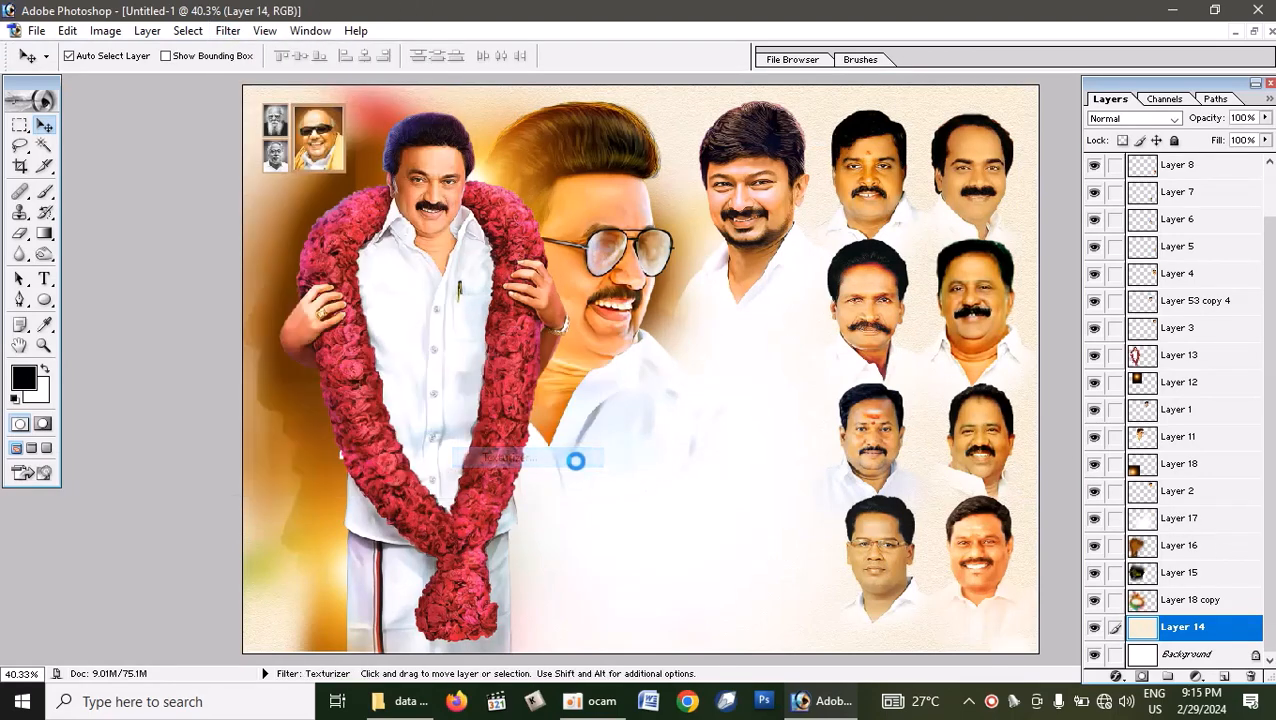
{"action": "left_click", "coordinate": [615, 365]}
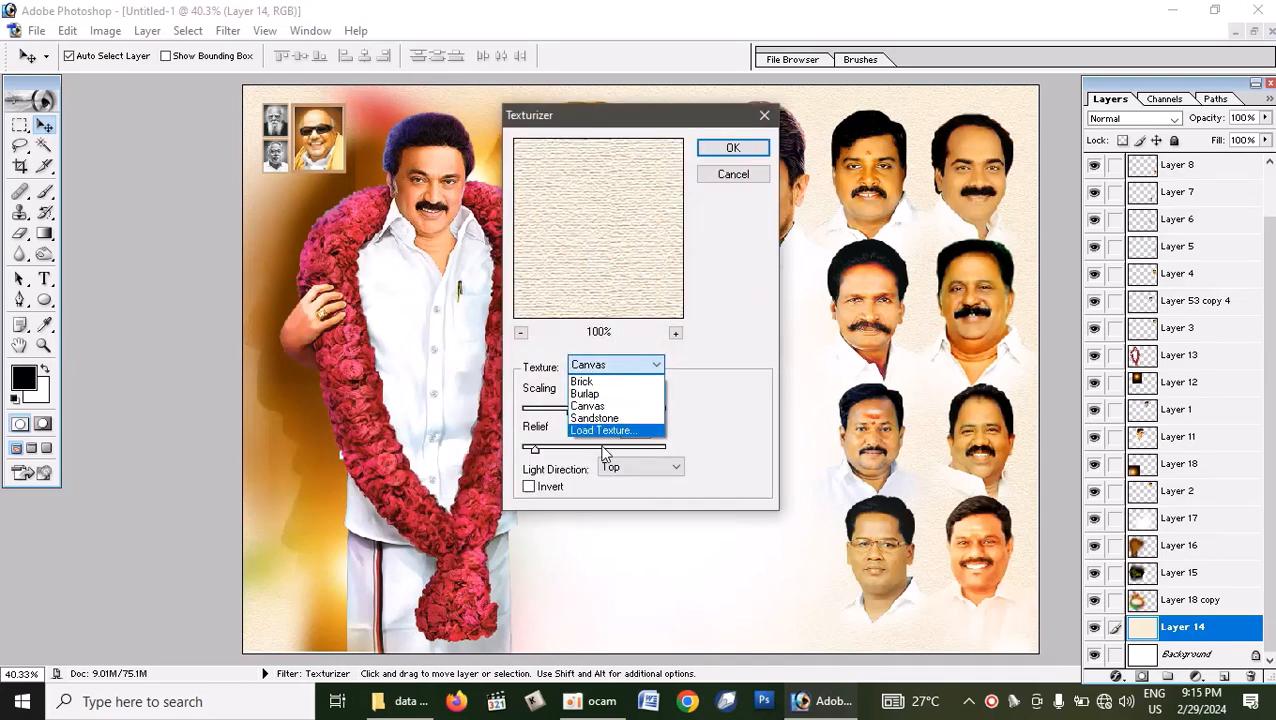
{"action": "left_click", "coordinate": [600, 420]}
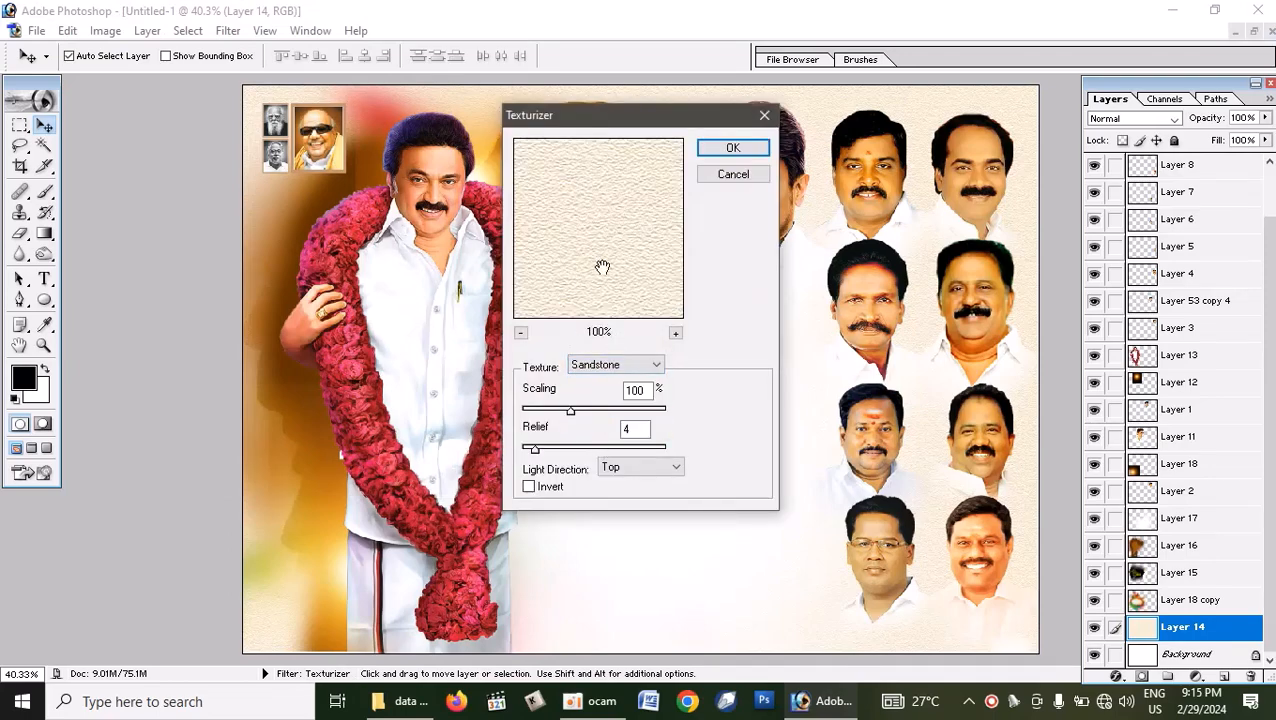
{"action": "left_click", "coordinate": [638, 366]}
{"action": "left_click", "coordinate": [628, 385]}
{"action": "left_click", "coordinate": [632, 366]}
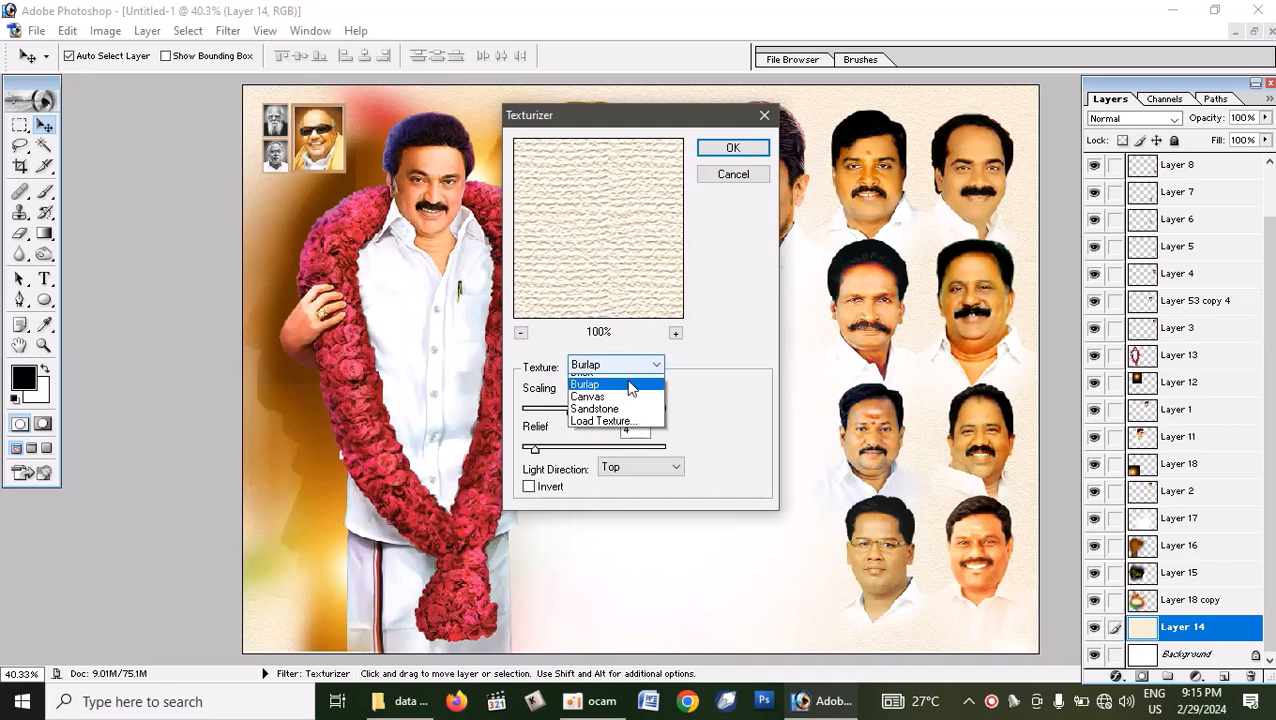
{"action": "left_click", "coordinate": [628, 397]}
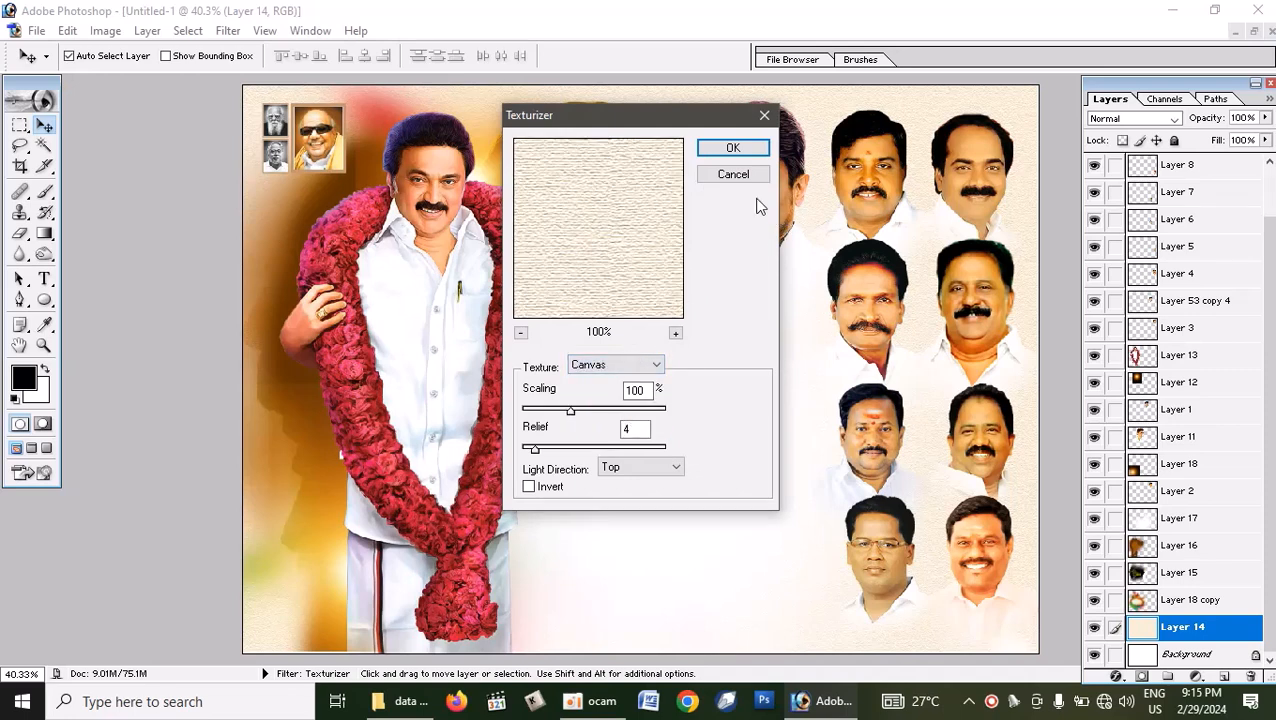
{"action": "left_click", "coordinate": [641, 370]}
{"action": "left_click", "coordinate": [628, 409]}
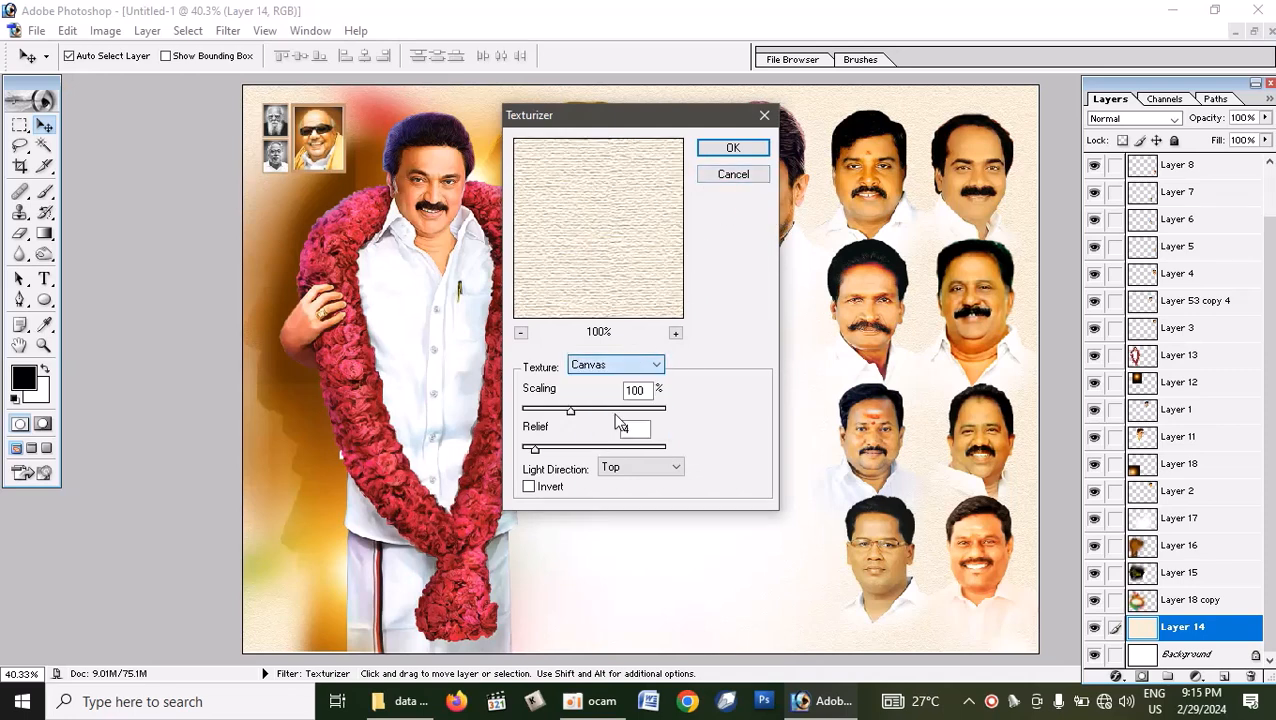
{"action": "left_click", "coordinate": [740, 176]}
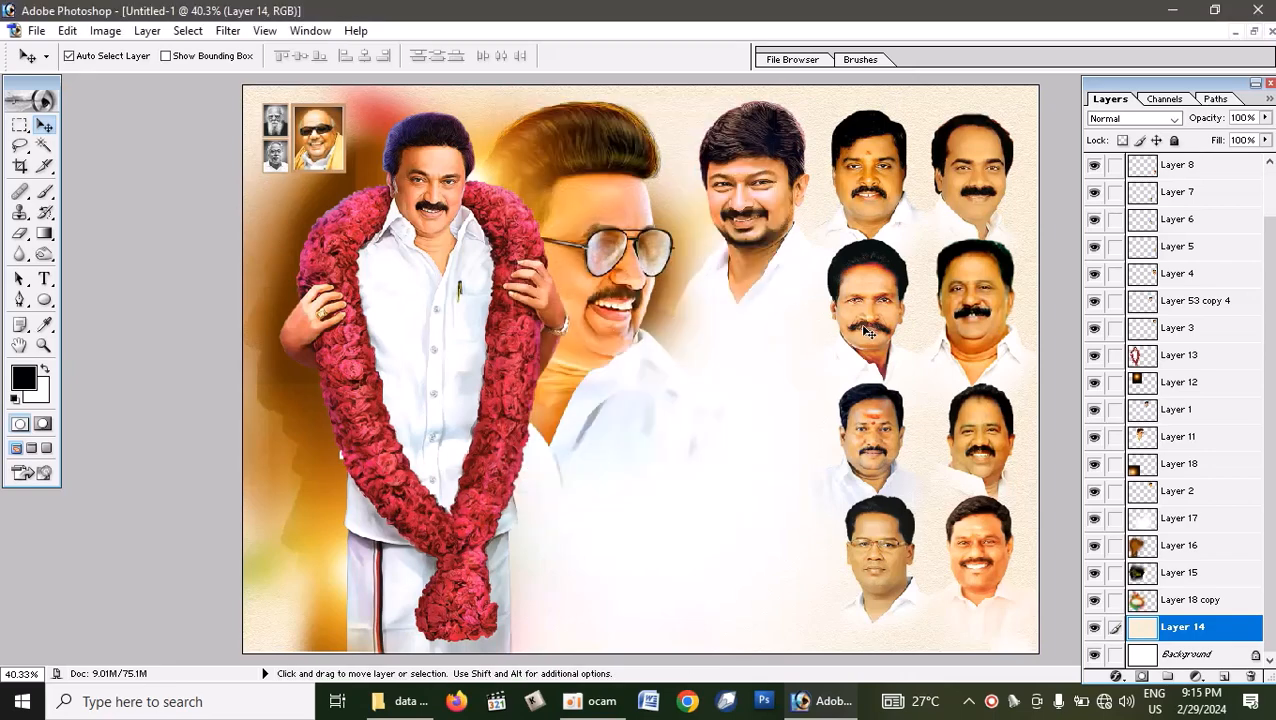
- Copy the masked portrait of the man in the white shirt above the name text from dmk stalin bt.psd into the maximized Untitled-1
{"action": "left_click", "coordinate": [1253, 35]}
{"action": "left_click", "coordinate": [900, 448]}
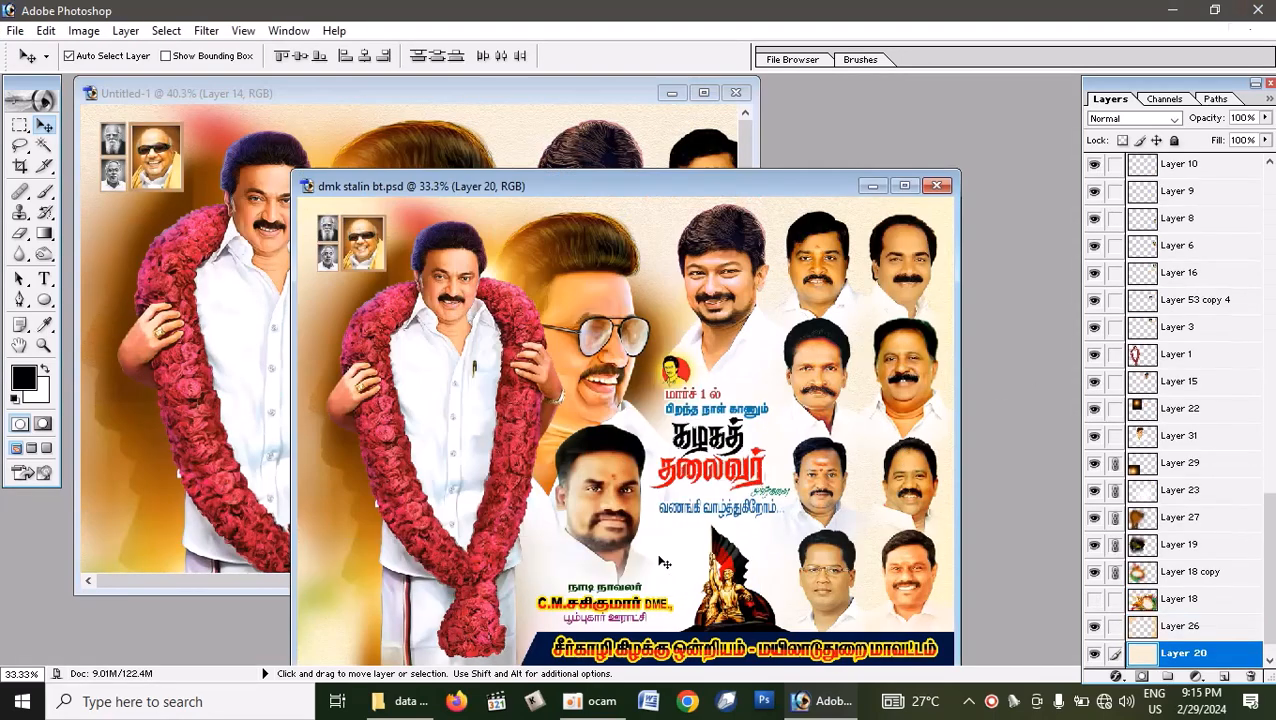
{"action": "left_click_drag", "start_coordinate": [602, 519], "coordinate": [240, 400]}
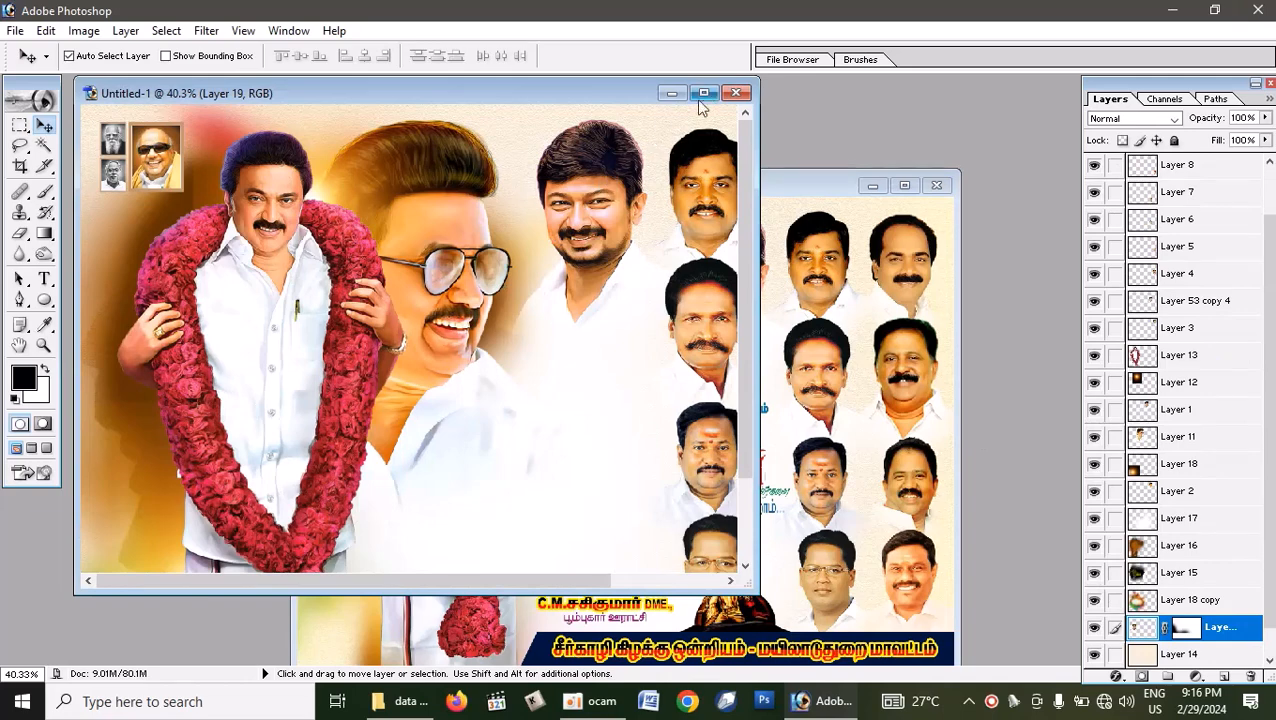
{"action": "left_click", "coordinate": [703, 93]}
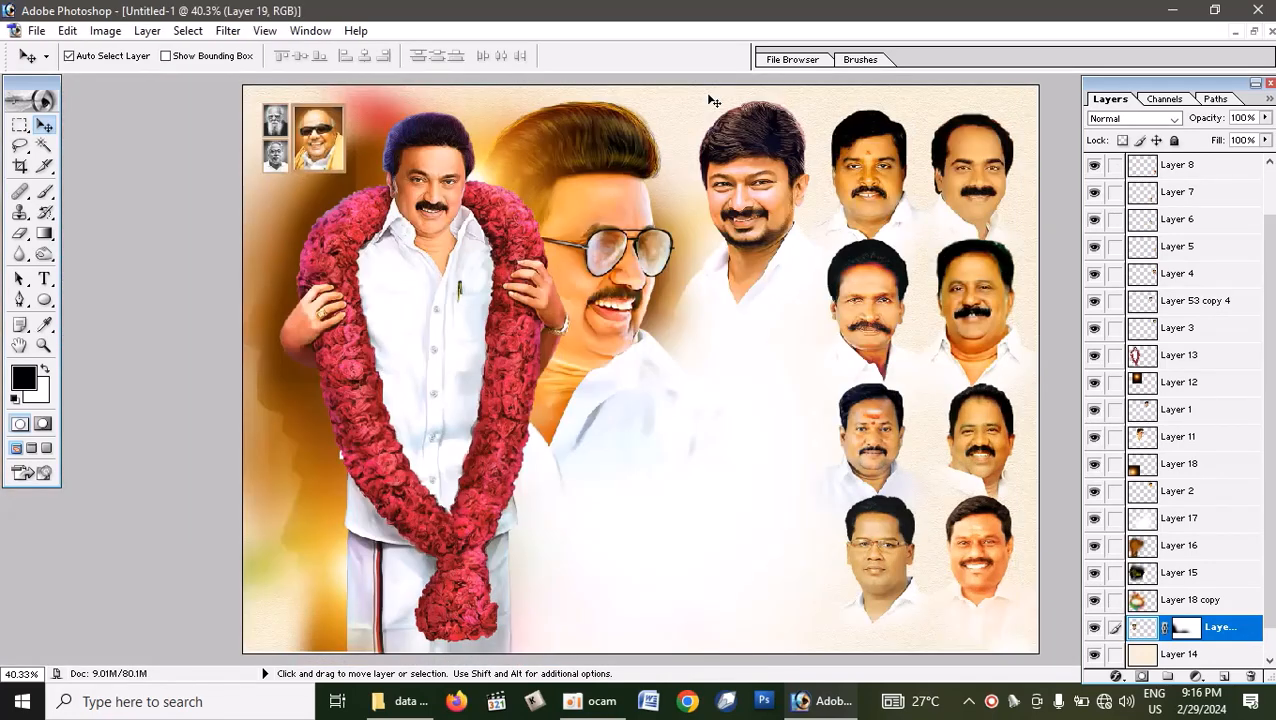
- Bring Layer 19, the white-shirt portrait, to the front and place it below the large sunglasses portrait
{"action": "key", "text": "shift"}
{"action": "key", "text": "ctrl+shift+bracketright"}
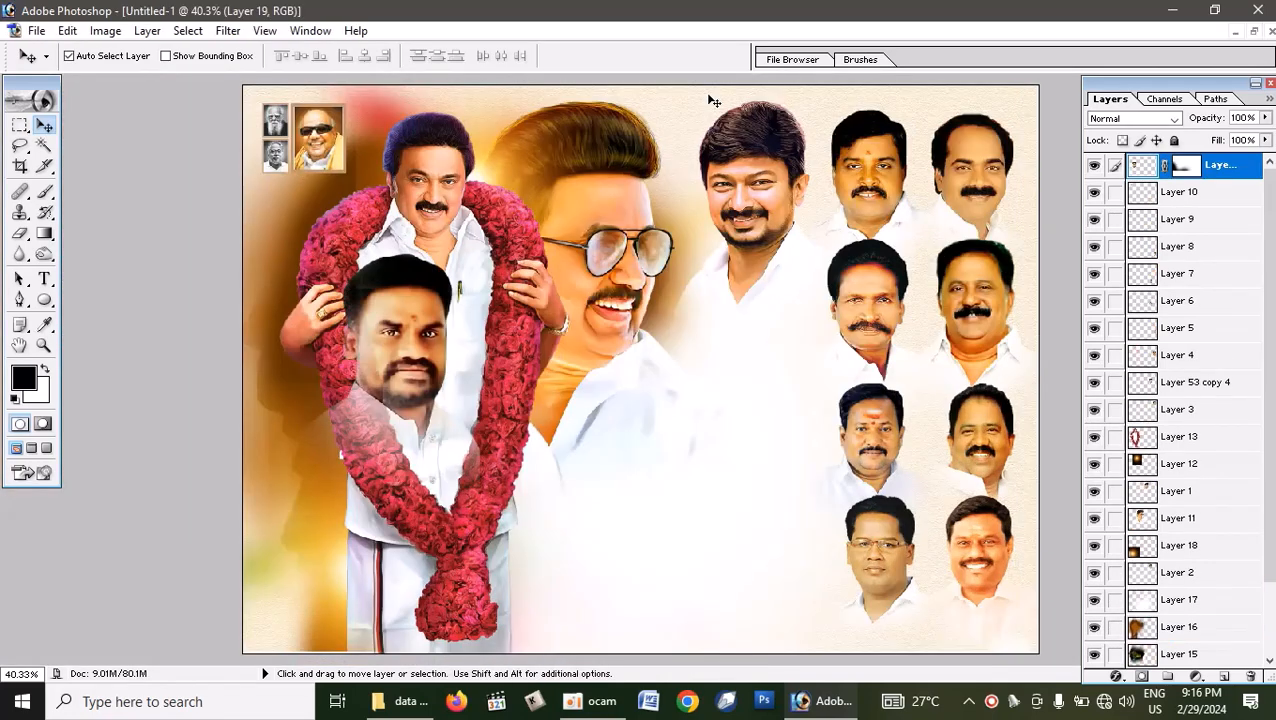
{"action": "left_click_drag", "start_coordinate": [410, 353], "coordinate": [632, 503]}
- Copy the small round portrait emblem from dmk stalin bt.psd into Untitled-1, placing it between the large portraits above the empty white area
{"action": "left_click", "coordinate": [1252, 33]}
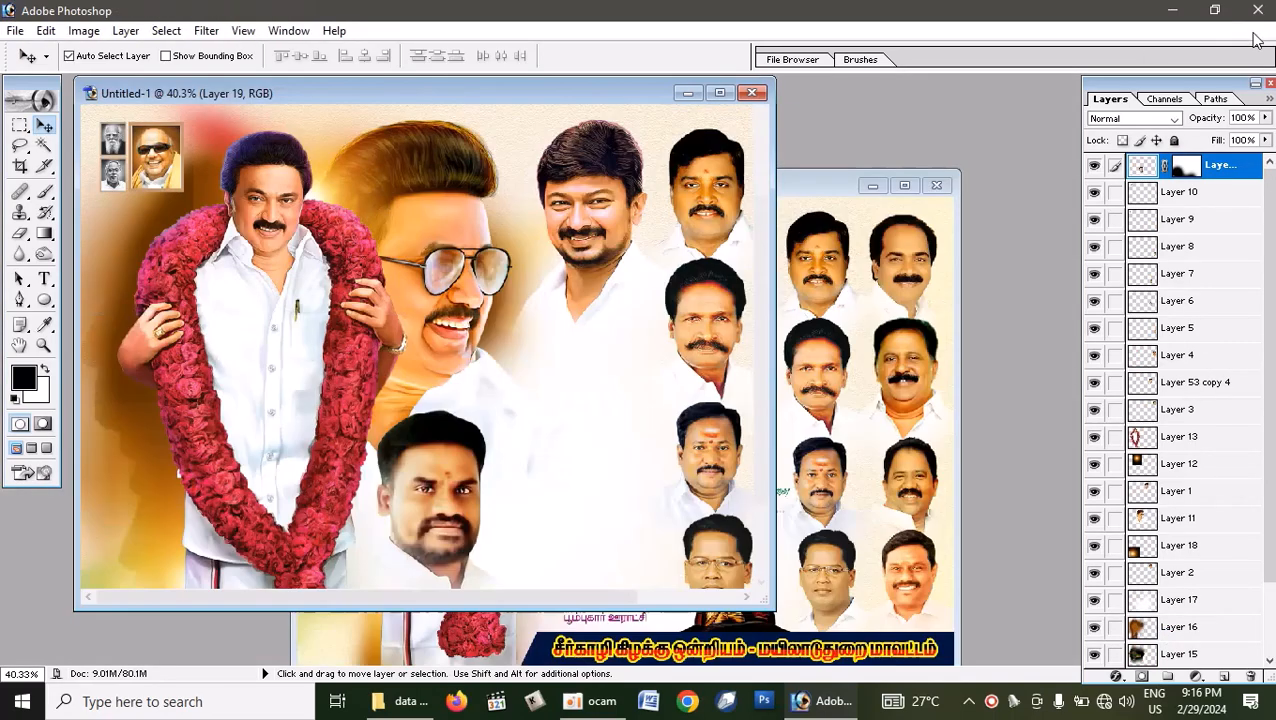
{"action": "left_click", "coordinate": [879, 356]}
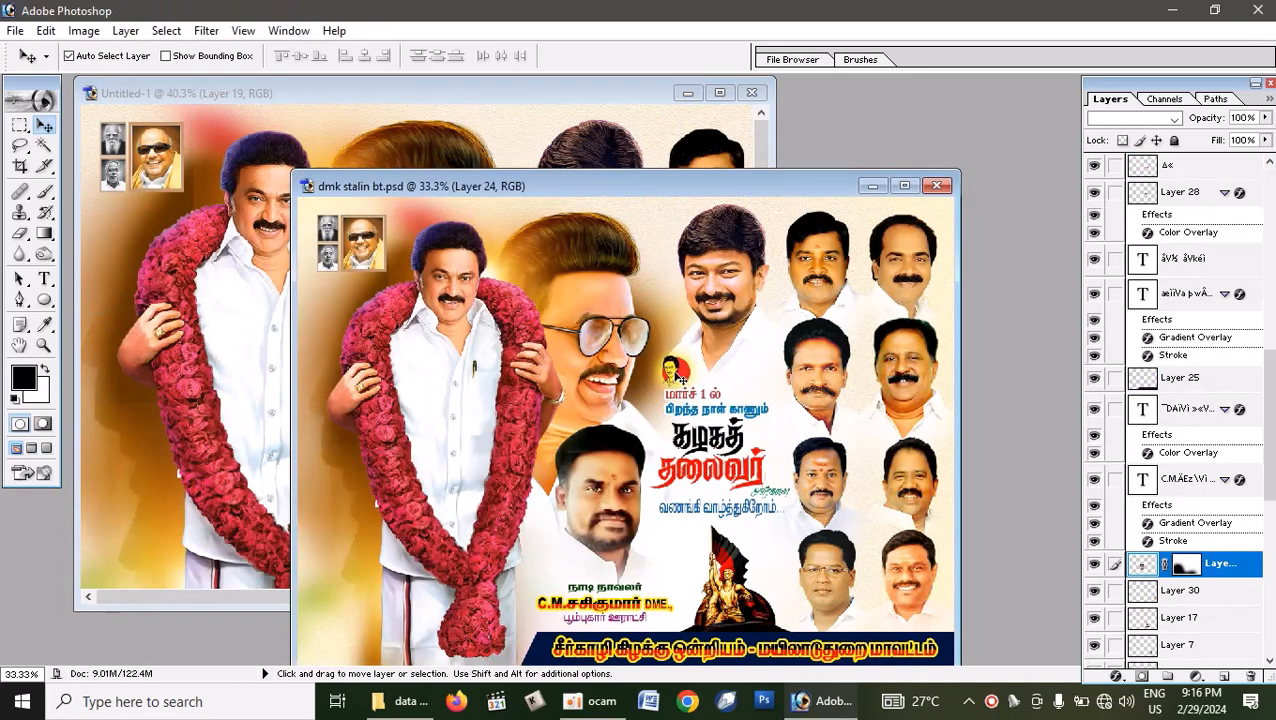
{"action": "left_click_drag", "start_coordinate": [688, 390], "coordinate": [608, 230]}
{"action": "left_click_drag", "start_coordinate": [605, 157], "coordinate": [552, 360]}
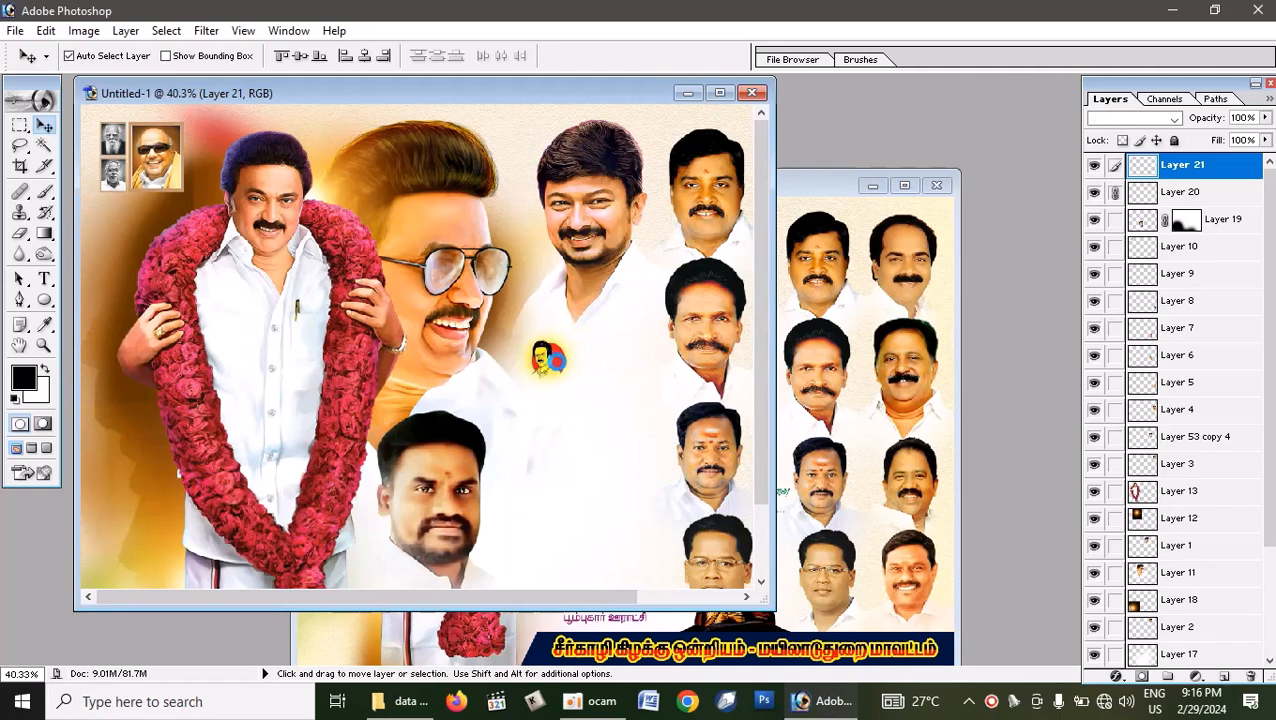
- In dmk stalin bt.psd, link the March 1 date lines with the black and red title lettering, undoing the test moves
{"action": "left_click", "coordinate": [785, 372]}
{"action": "left_click", "coordinate": [684, 398]}
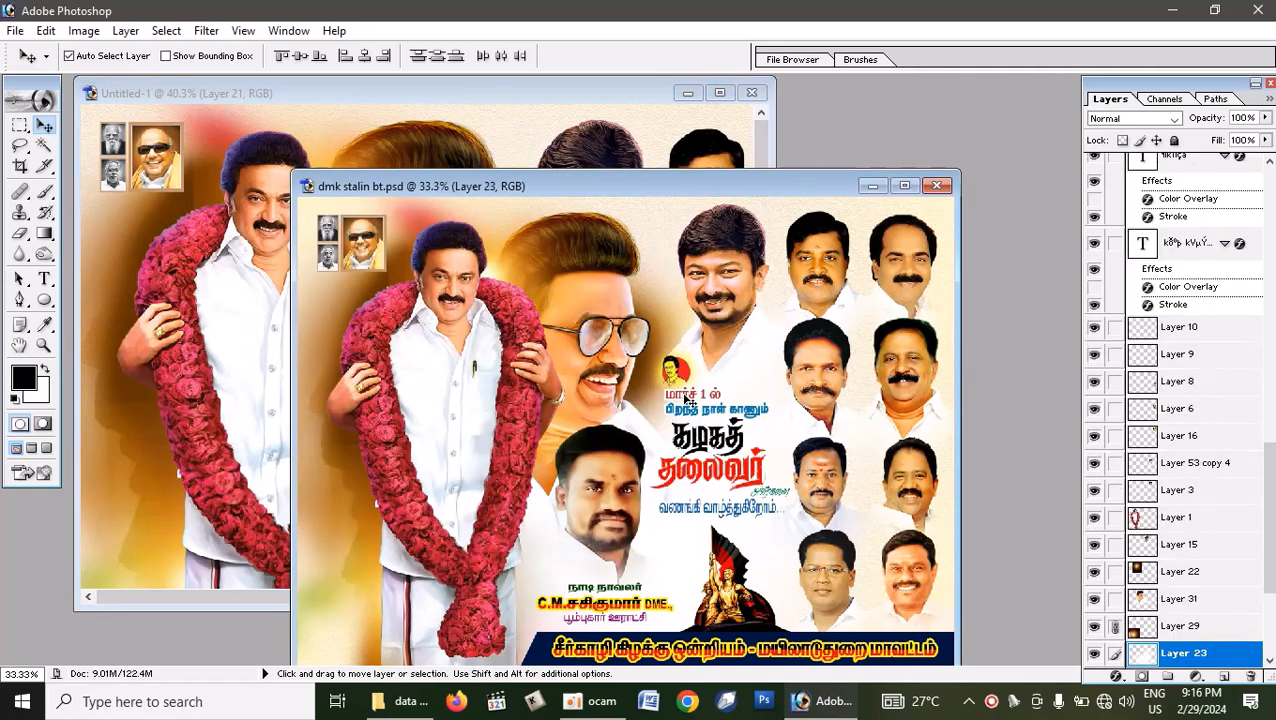
{"action": "left_click_drag", "start_coordinate": [687, 417], "coordinate": [729, 408]}
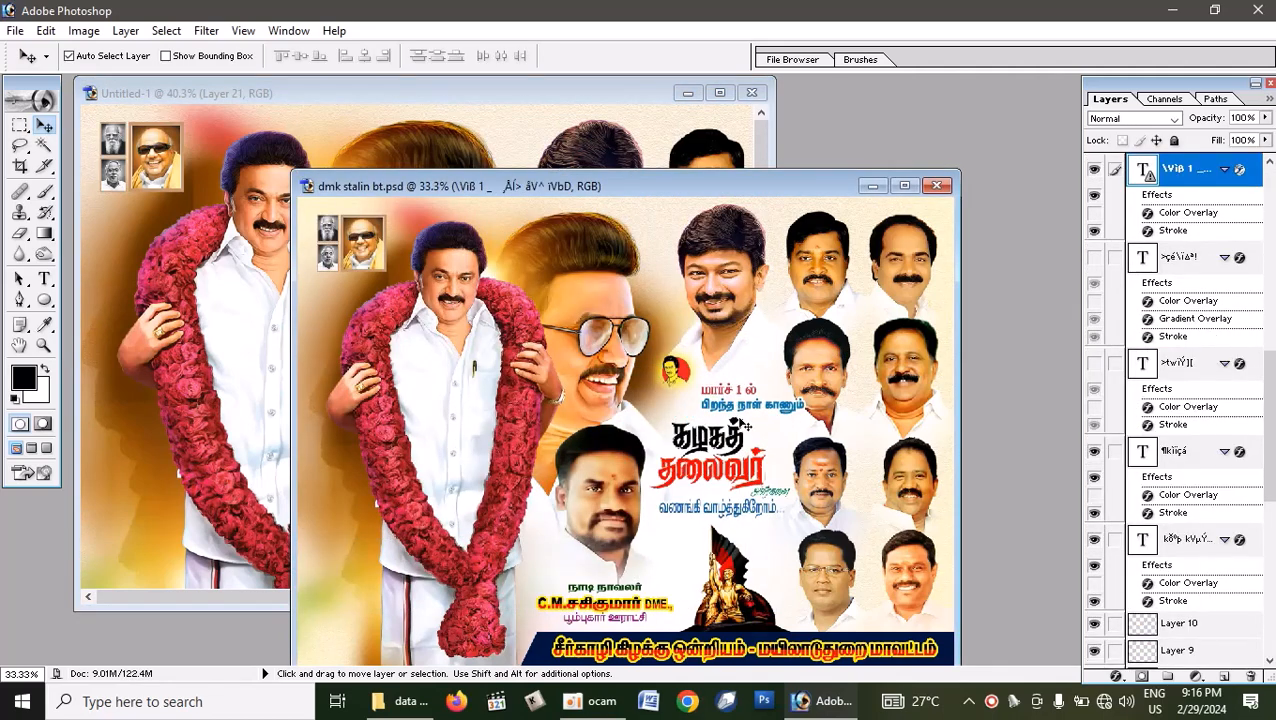
{"action": "key", "text": "ctrl+z"}
{"action": "key", "text": "shift"}
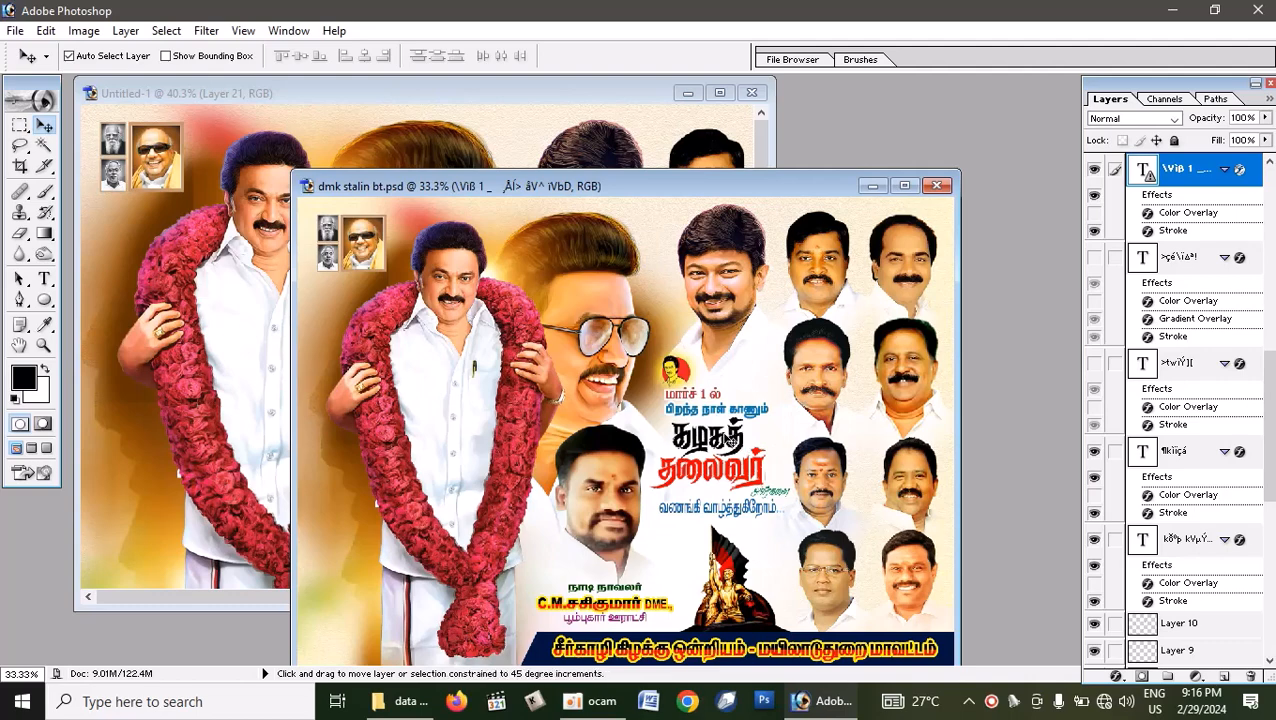
{"action": "right_click", "coordinate": [722, 437]}
{"action": "left_click", "coordinate": [760, 444]}
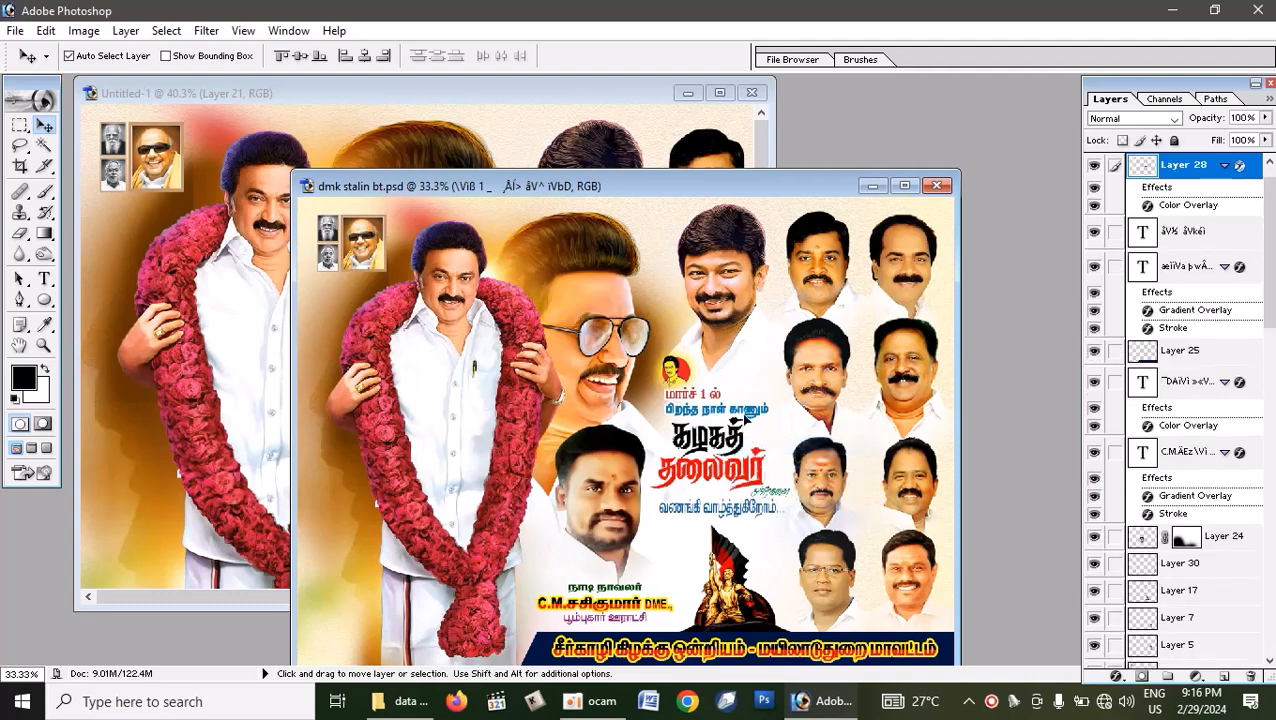
{"action": "left_click_drag", "start_coordinate": [730, 440], "coordinate": [752, 418]}
{"action": "key", "text": "ctrl+z"}
{"action": "right_click", "coordinate": [714, 413], "text": "shift"}
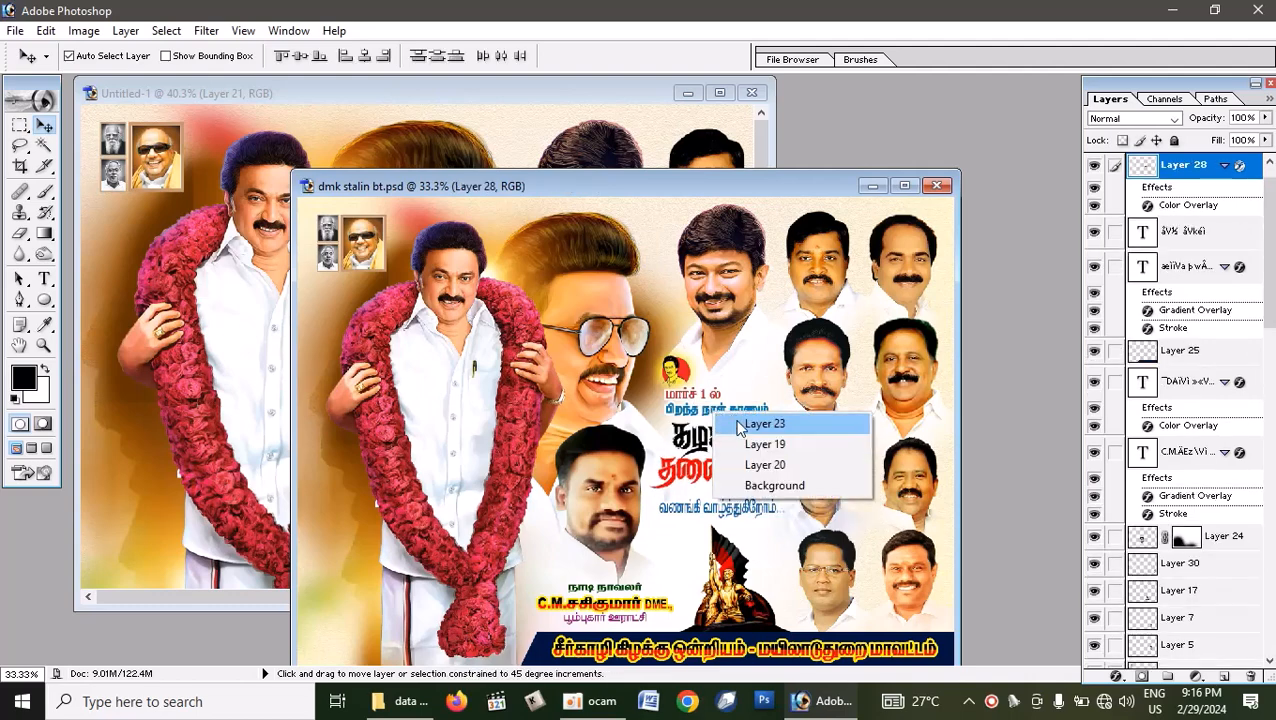
{"action": "right_click", "coordinate": [718, 413], "text": "shift"}
{"action": "left_click", "coordinate": [763, 443]}
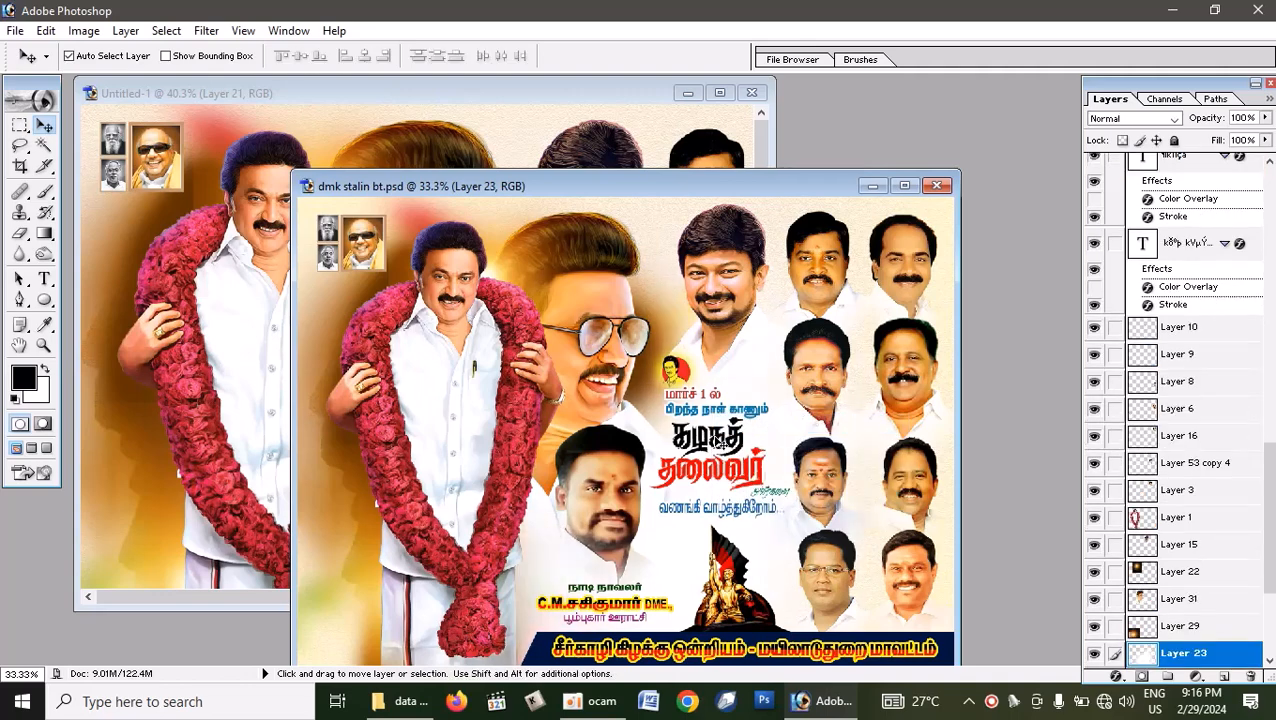
{"action": "left_click_drag", "start_coordinate": [719, 443], "coordinate": [729, 441]}
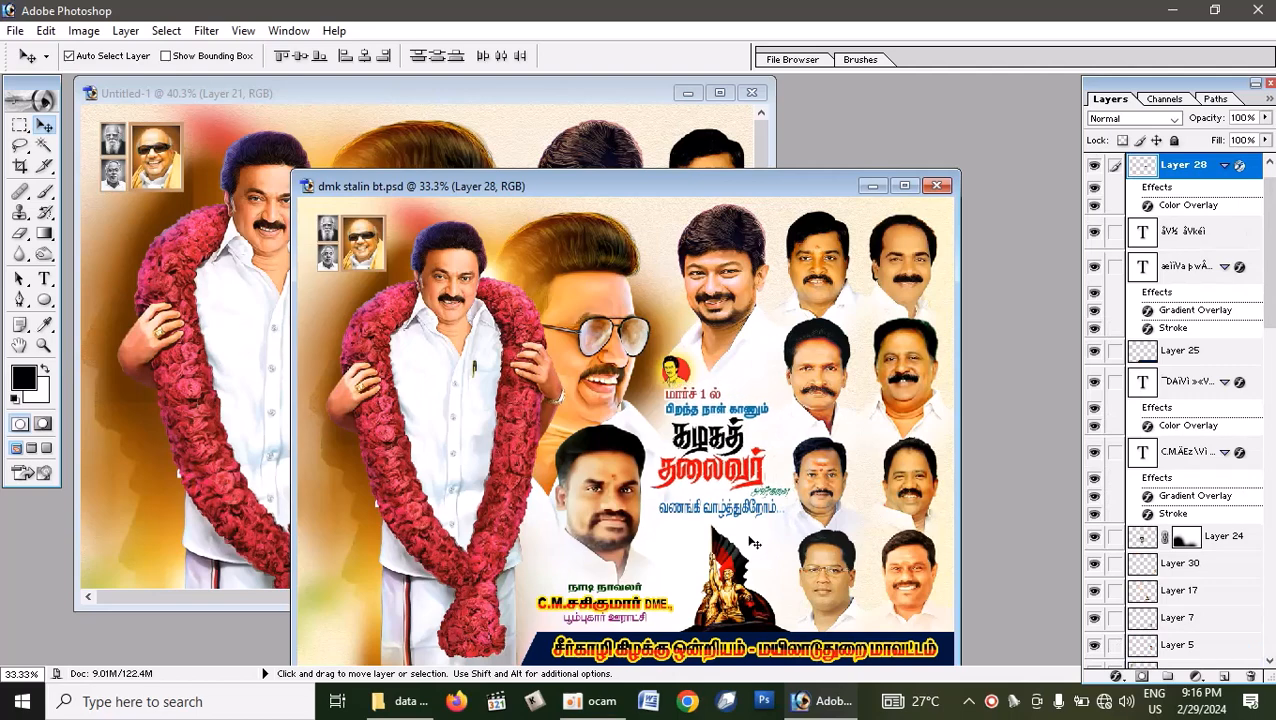
- Add the blue greeting line and the small green lettering below the title to the linked birthday text layers
{"action": "right_click", "coordinate": [752, 523], "text": "shift"}
{"action": "left_click", "coordinate": [719, 506]}
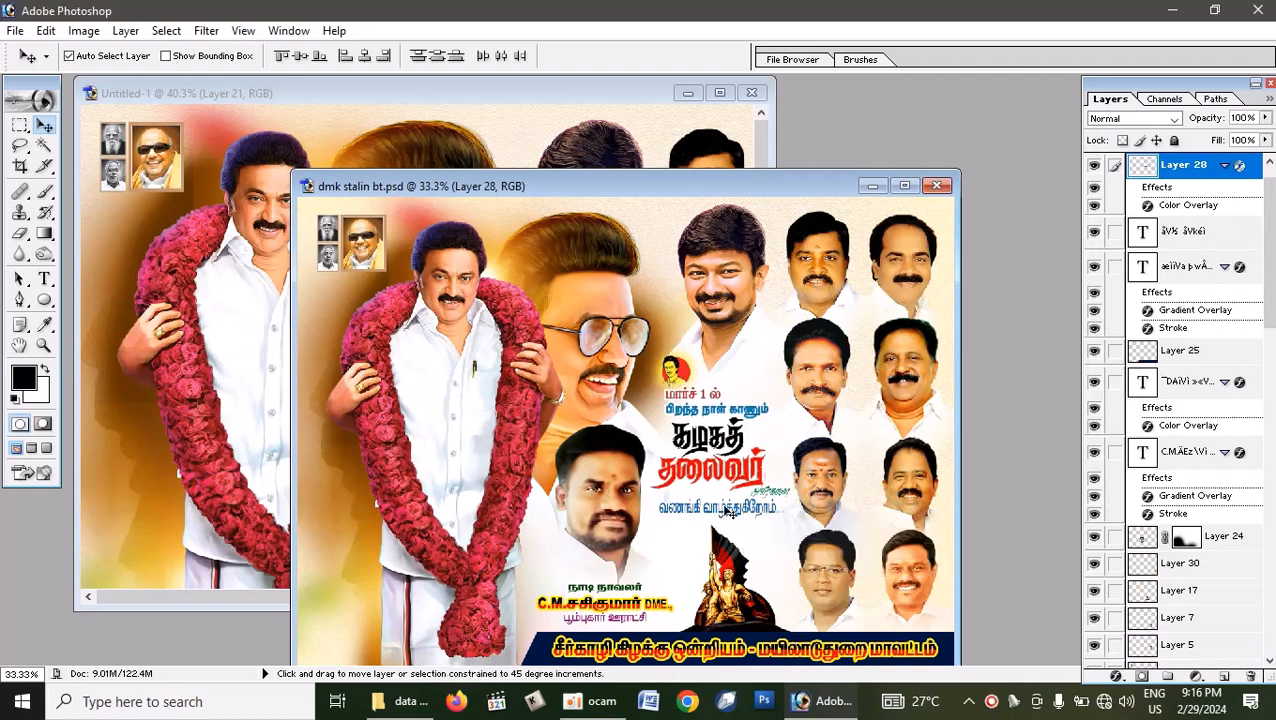
{"action": "right_click", "coordinate": [722, 507], "text": "shift"}
{"action": "left_click", "coordinate": [723, 506]}
{"action": "right_click", "coordinate": [726, 510], "text": "shift"}
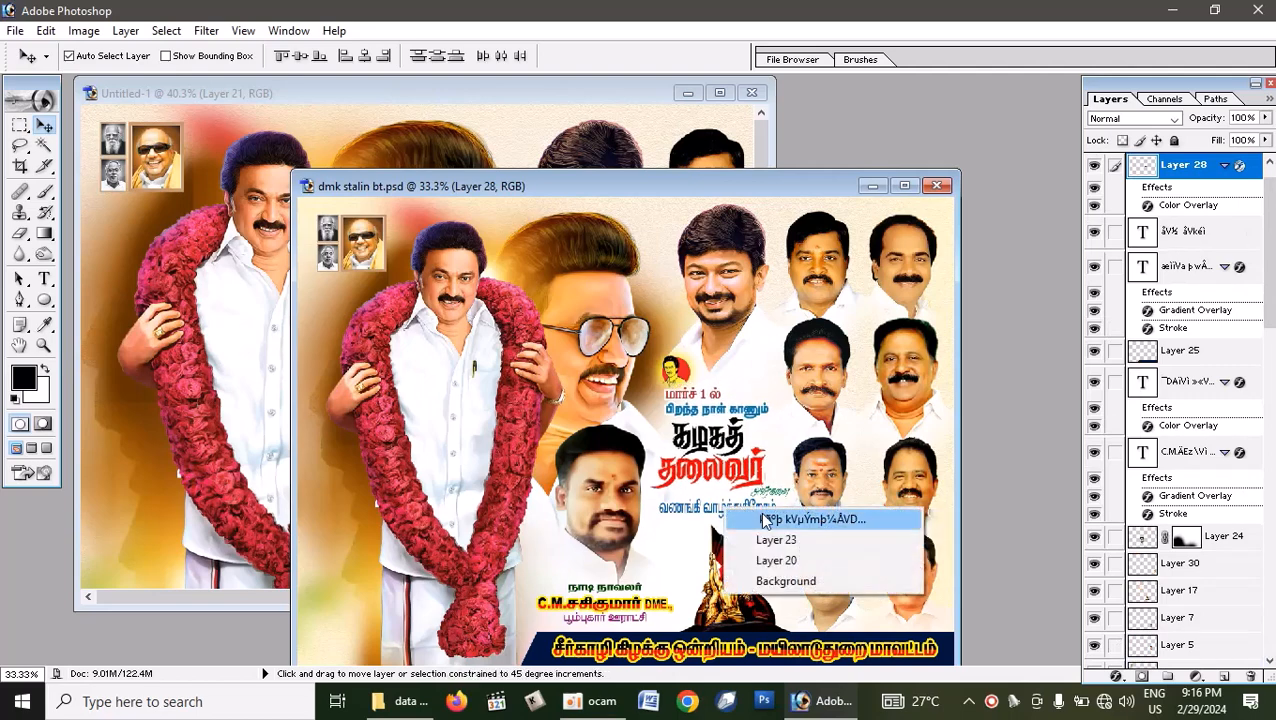
{"action": "left_click", "coordinate": [727, 509]}
- Copy the linked birthday text block into Untitled-1 below the round emblem and nudge it slightly down and to the right
{"action": "left_click_drag", "start_coordinate": [735, 471], "coordinate": [572, 488]}
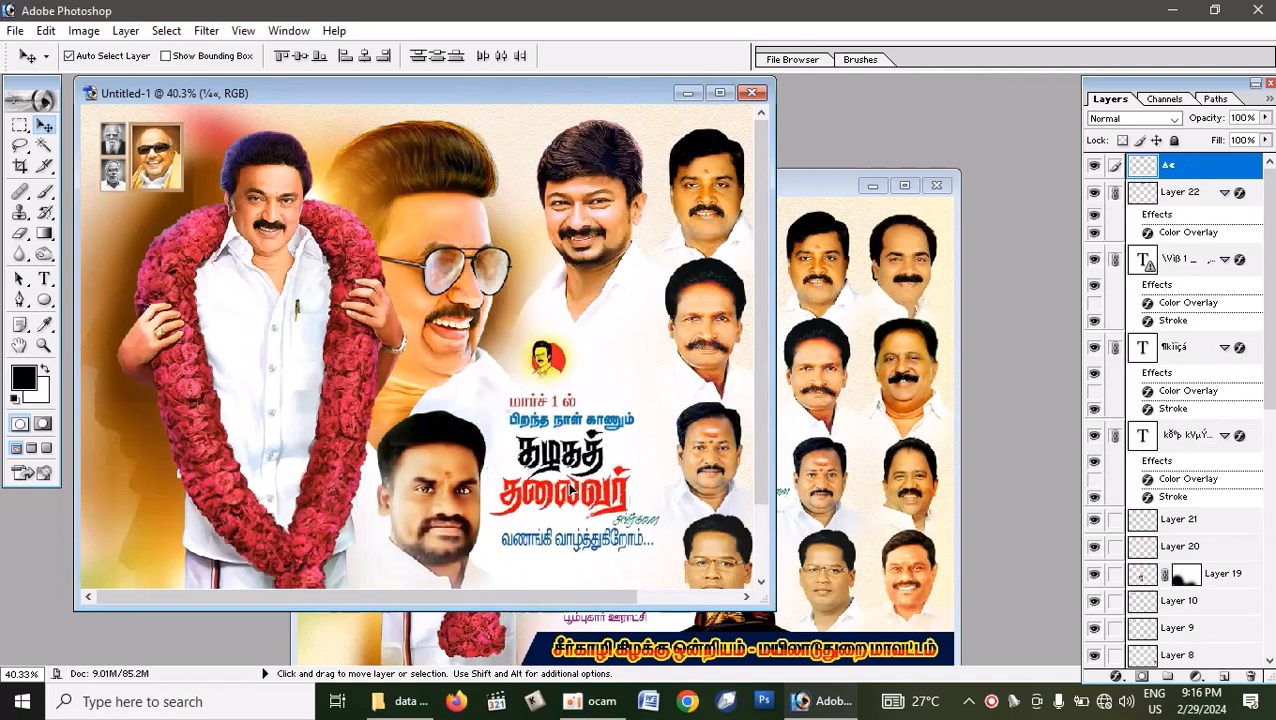
{"action": "scroll", "coordinate": [578, 489], "scroll_direction": "down", "scroll_amount": 3}
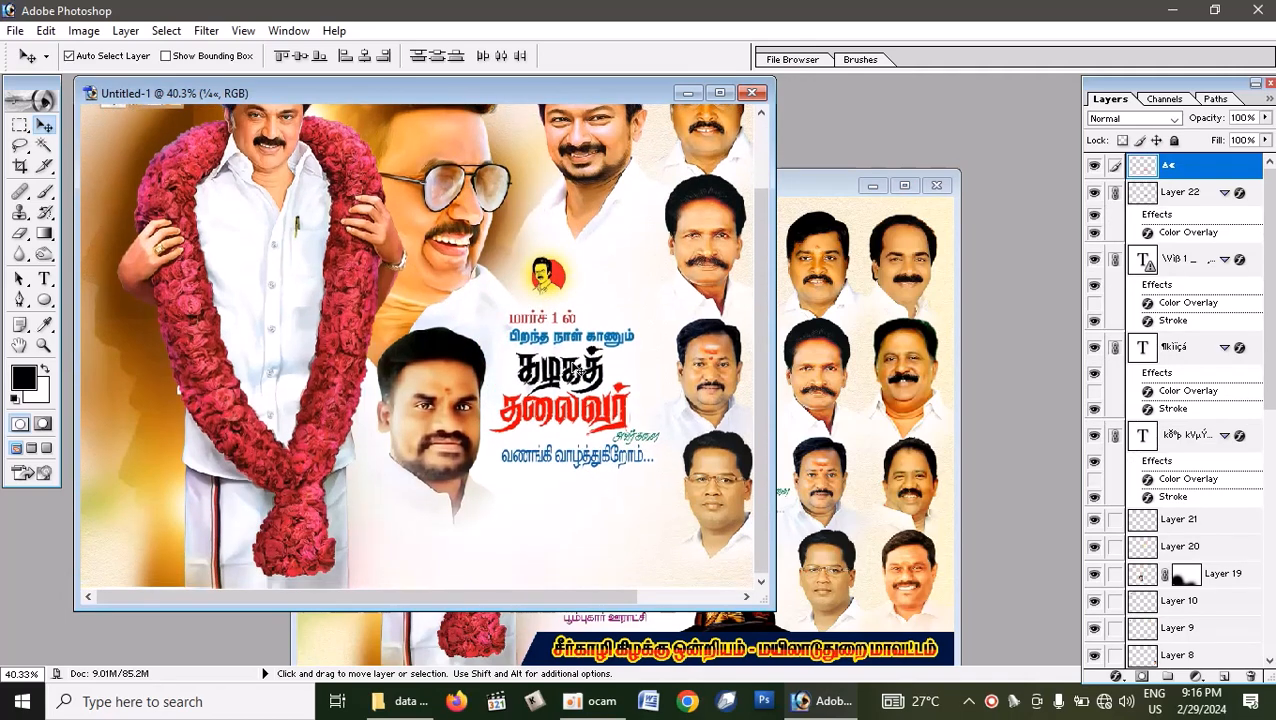
{"action": "left_click", "coordinate": [578, 372]}
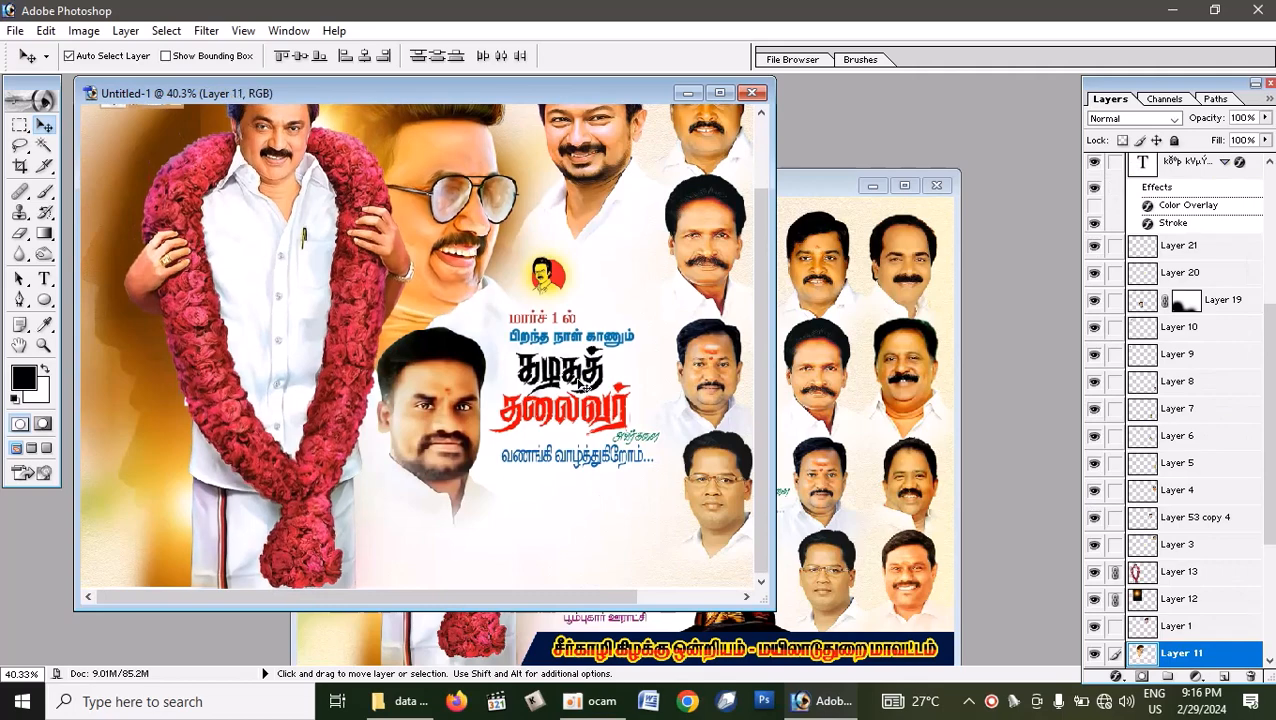
{"action": "left_click_drag", "start_coordinate": [578, 372], "coordinate": [583, 375]}
- Copy the three-line name text block from dmk stalin bt.psd into Untitled-1 and place it beneath the white-shirt portrait
{"action": "left_click", "coordinate": [783, 408]}
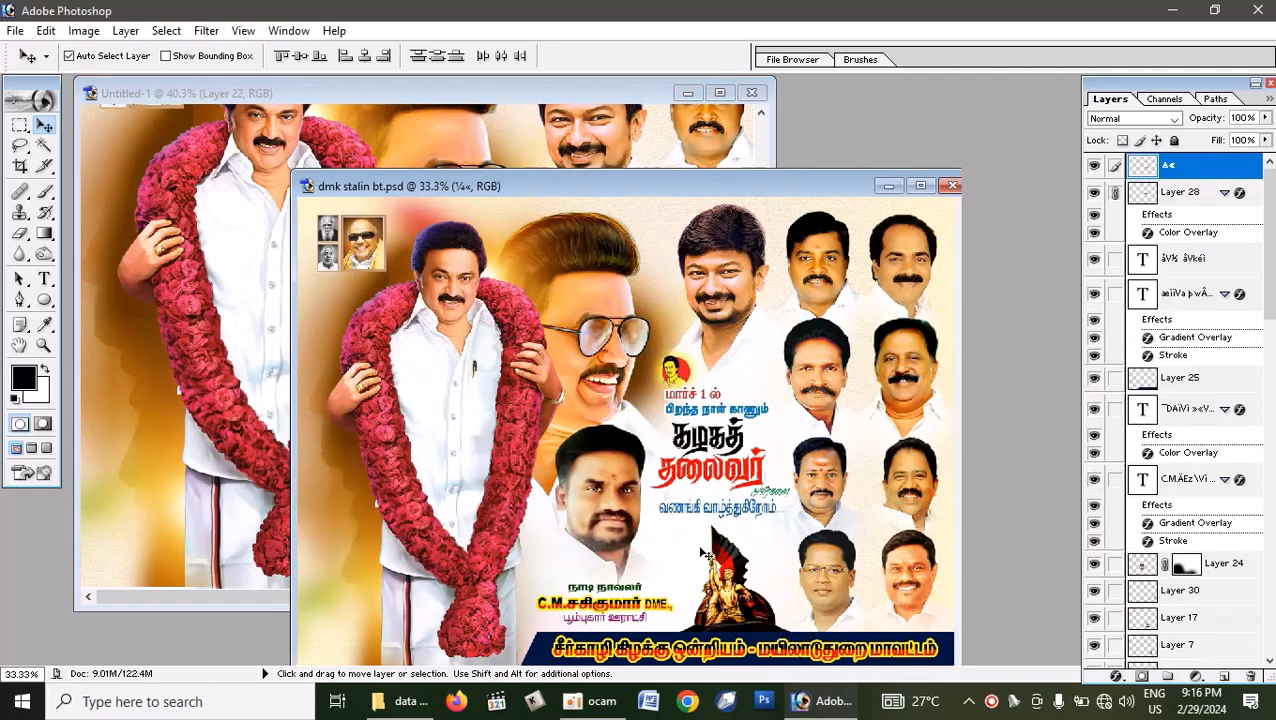
{"action": "left_click_drag", "start_coordinate": [636, 592], "coordinate": [585, 326]}
{"action": "left_click_drag", "start_coordinate": [650, 245], "coordinate": [666, 153]}
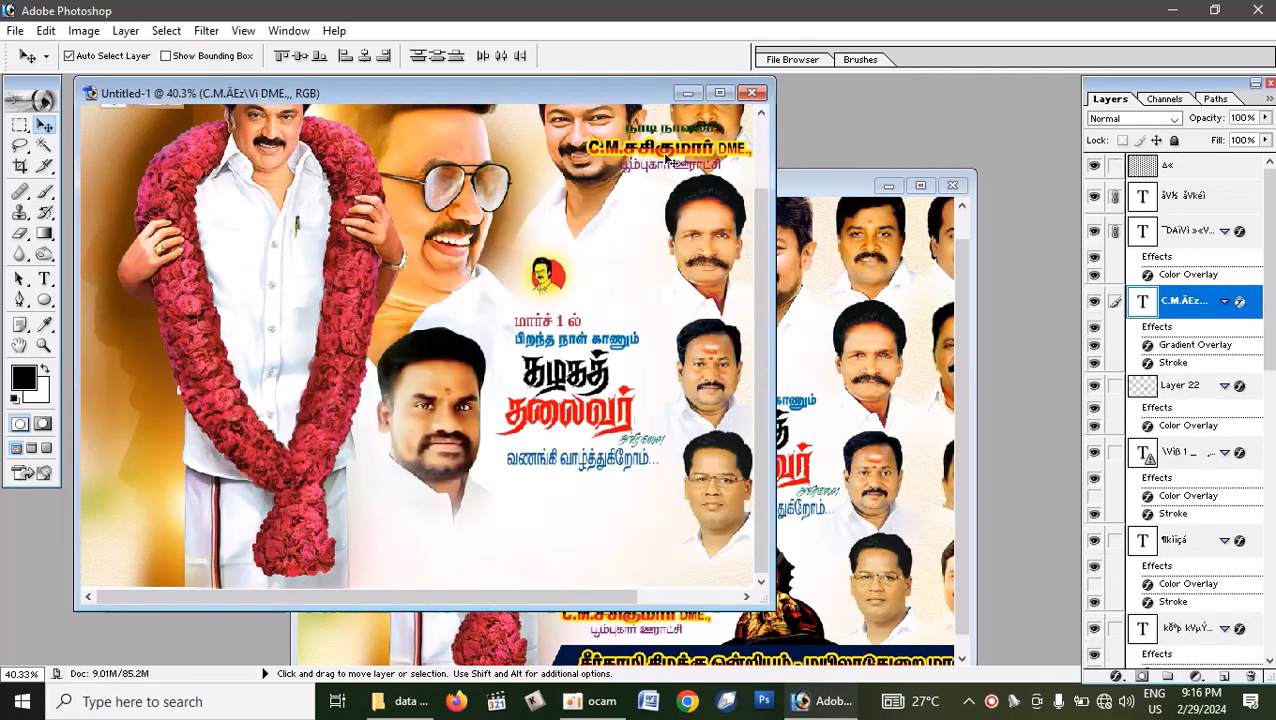
{"action": "left_click", "coordinate": [690, 210]}
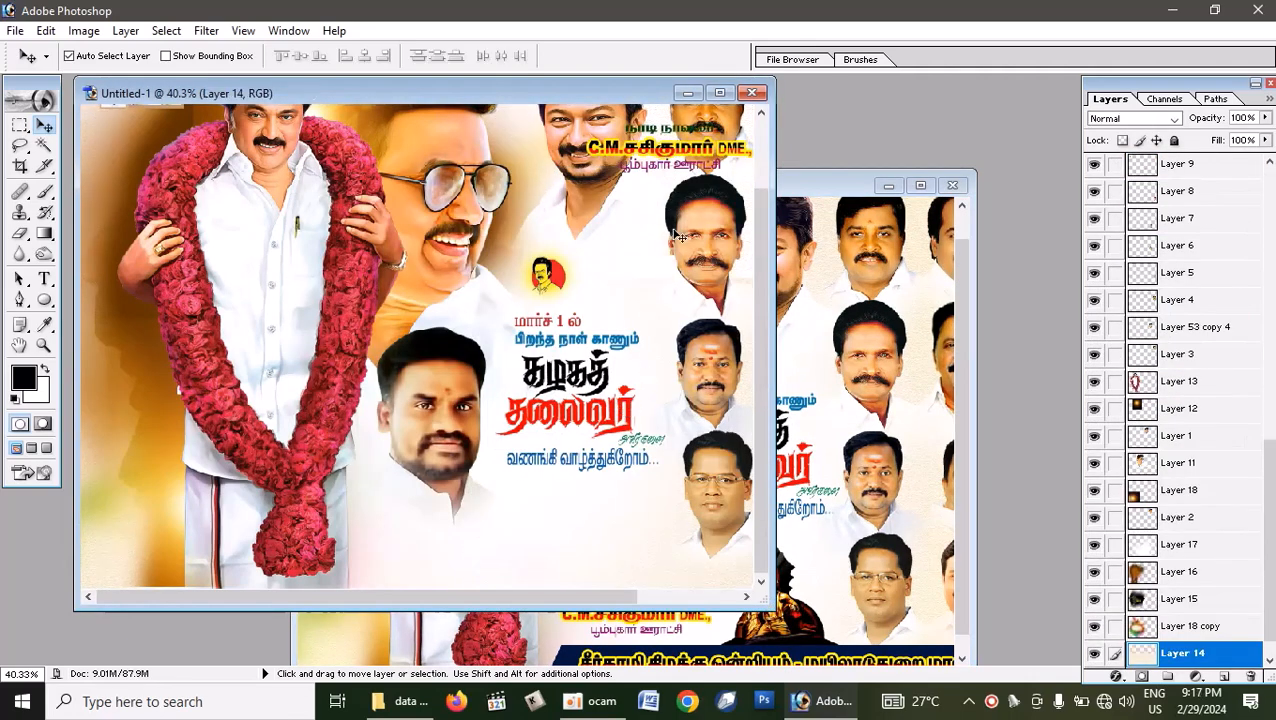
{"action": "left_click_drag", "start_coordinate": [680, 152], "coordinate": [440, 549]}
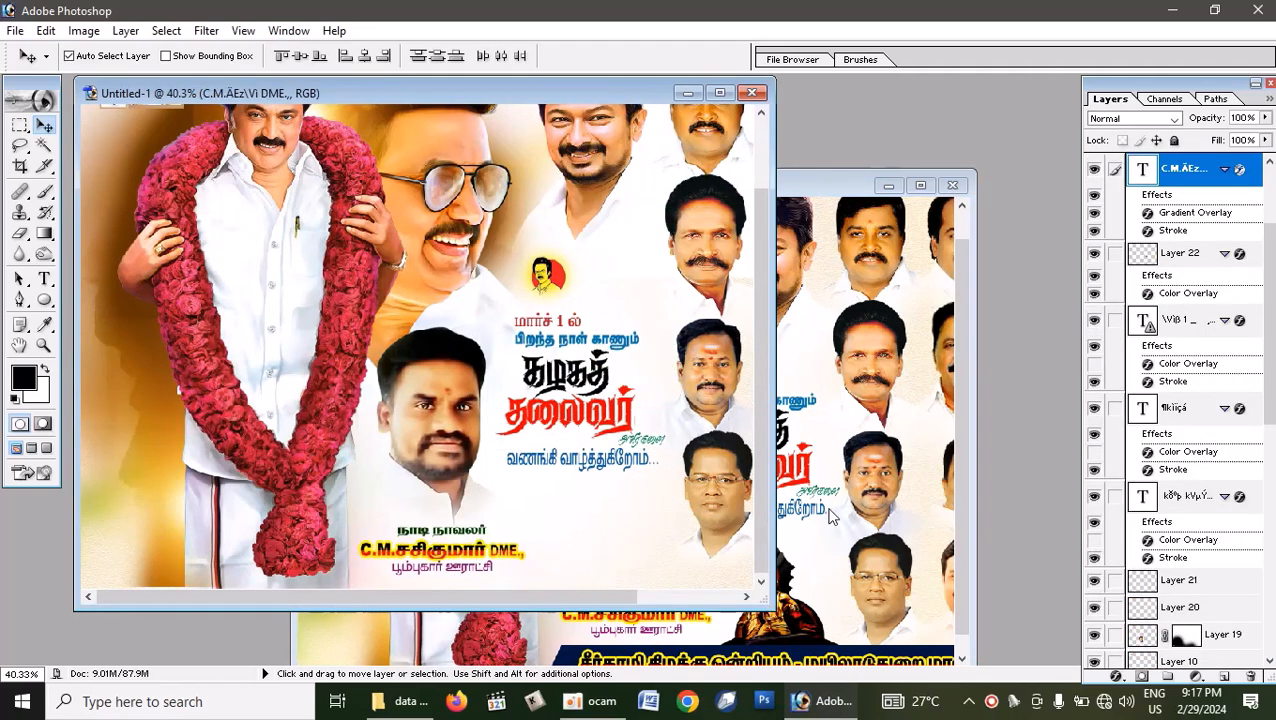
- Link the dark blue footer strip with its district text in dmk stalin bt.psd and copy both to the bottom of the maximized Untitled-1
{"action": "left_click", "coordinate": [828, 515]}
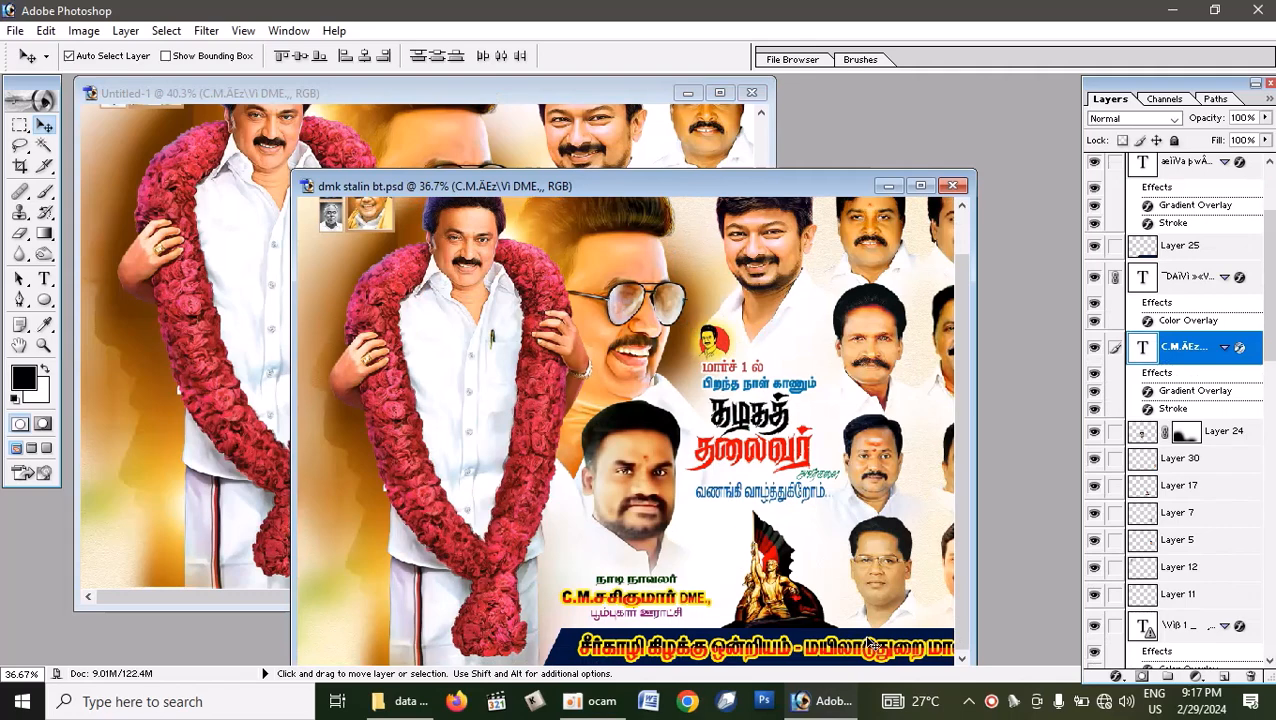
{"action": "left_click_drag", "start_coordinate": [870, 643], "coordinate": [858, 632]}
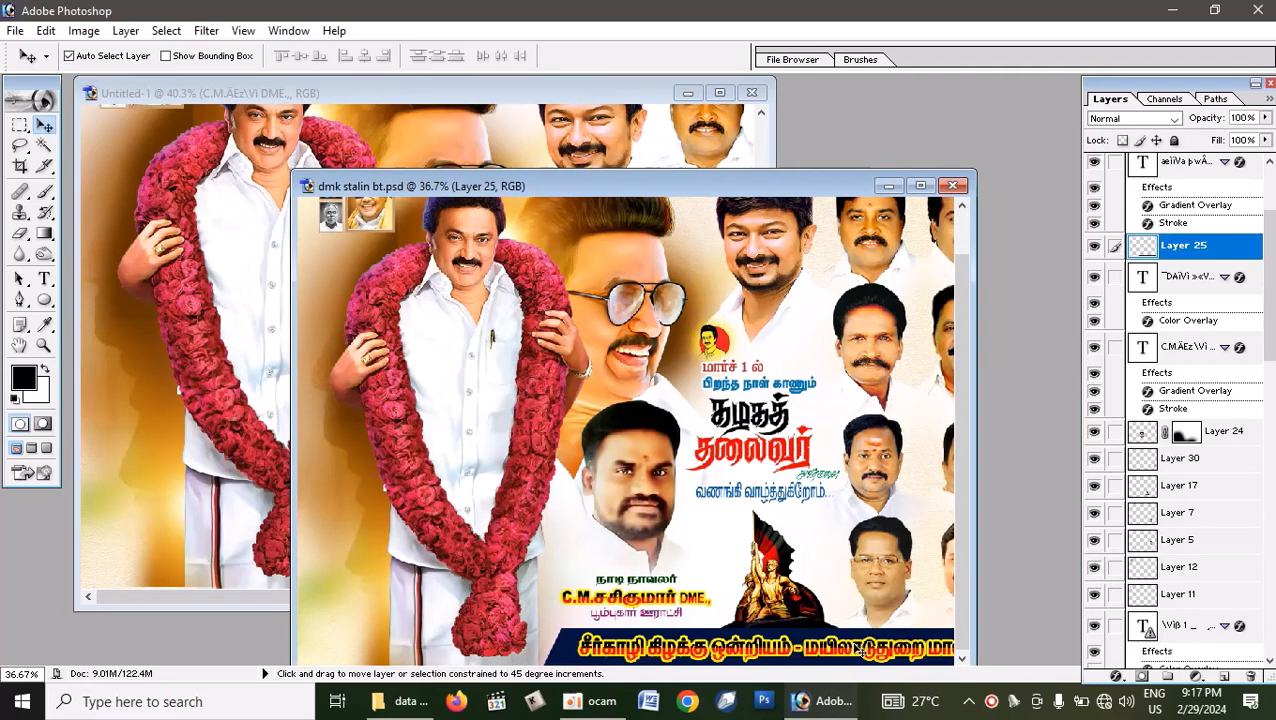
{"action": "right_click", "coordinate": [838, 652]}
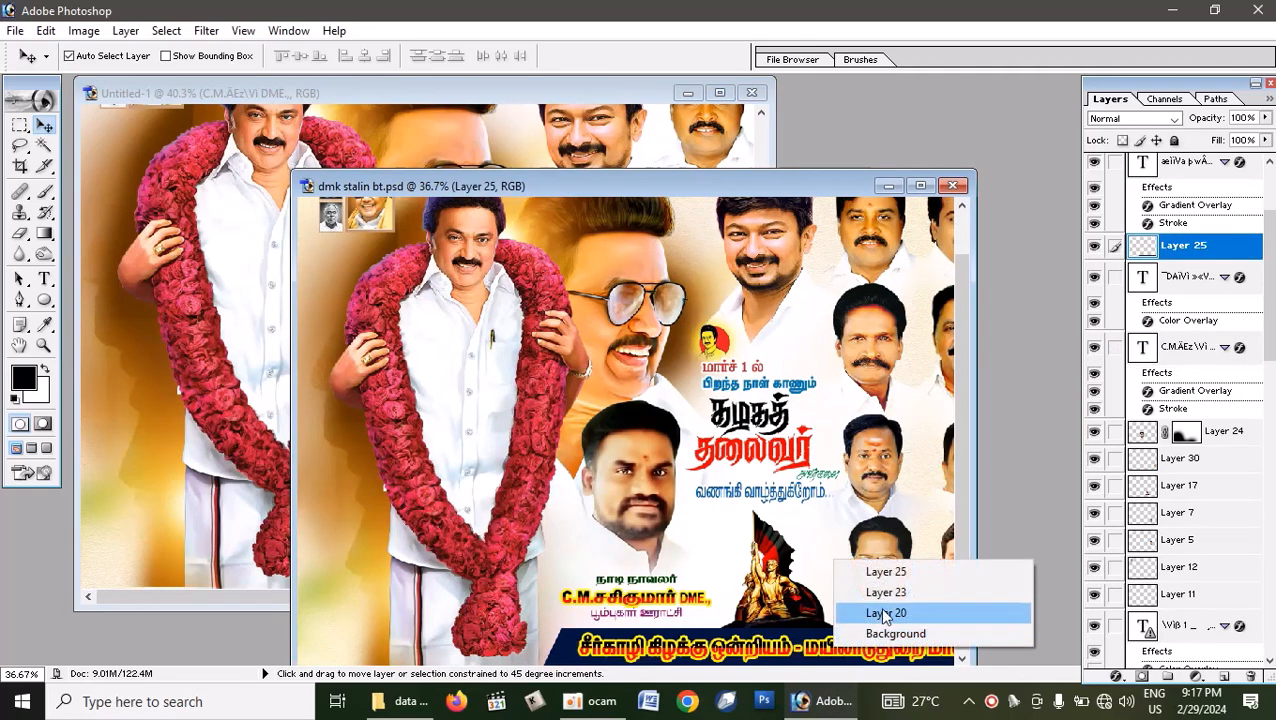
{"action": "right_click", "coordinate": [821, 650]}
{"action": "right_click", "coordinate": [768, 656]}
{"action": "right_click", "coordinate": [768, 656]}
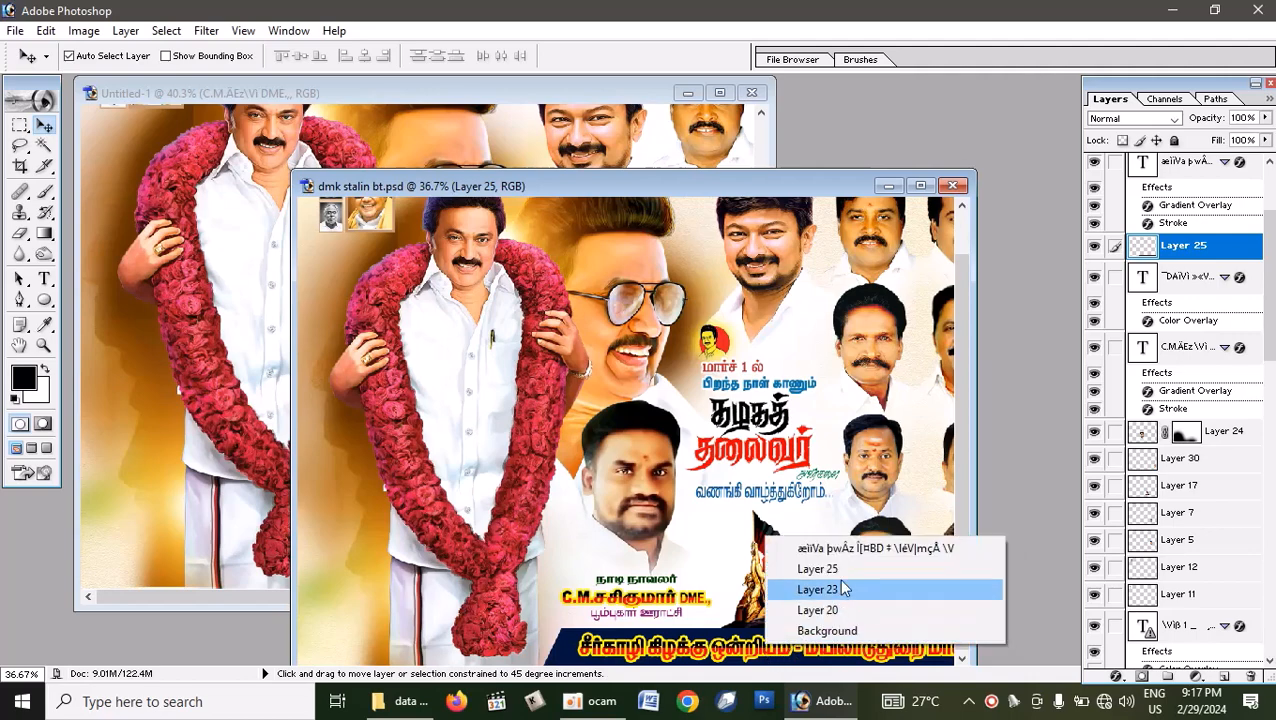
{"action": "left_click", "coordinate": [853, 550], "text": "shift"}
{"action": "left_click_drag", "start_coordinate": [774, 644], "coordinate": [636, 570]}
{"action": "left_click", "coordinate": [719, 93]}
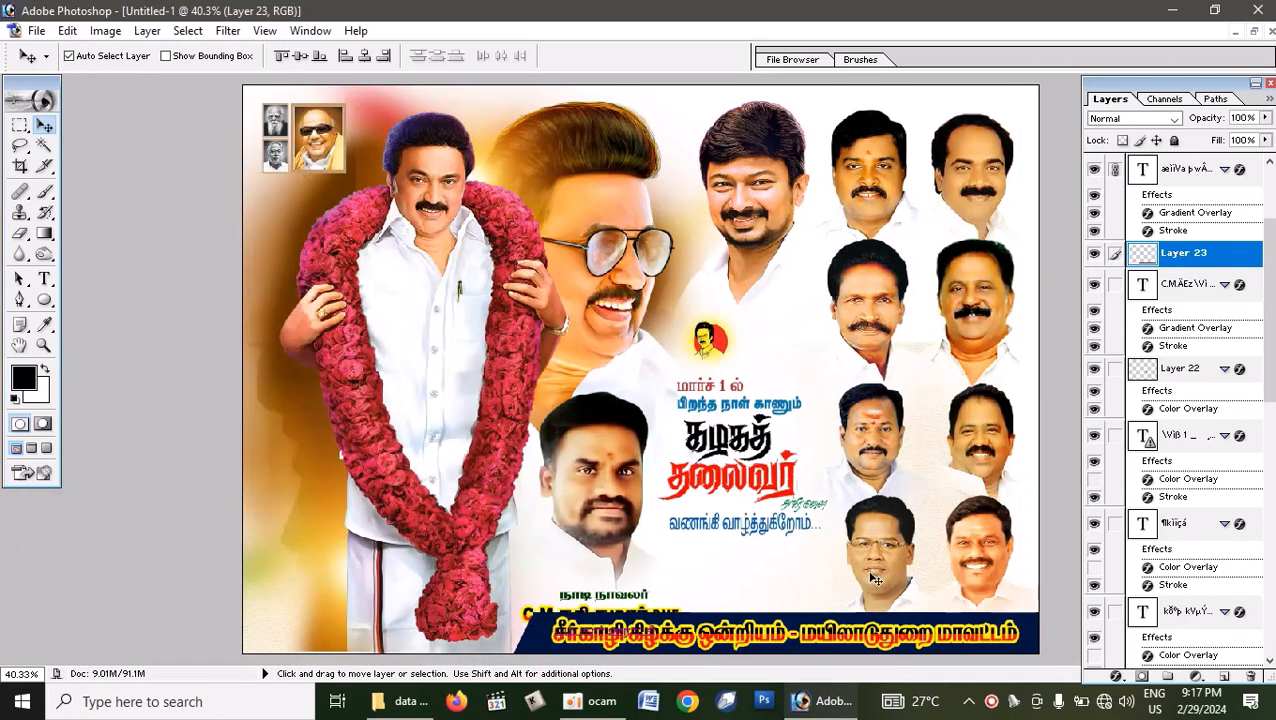
- Shift the footer strip and its district text slightly down and to the right, uncovering more of the name text
{"action": "key", "text": "ctrl+minus"}
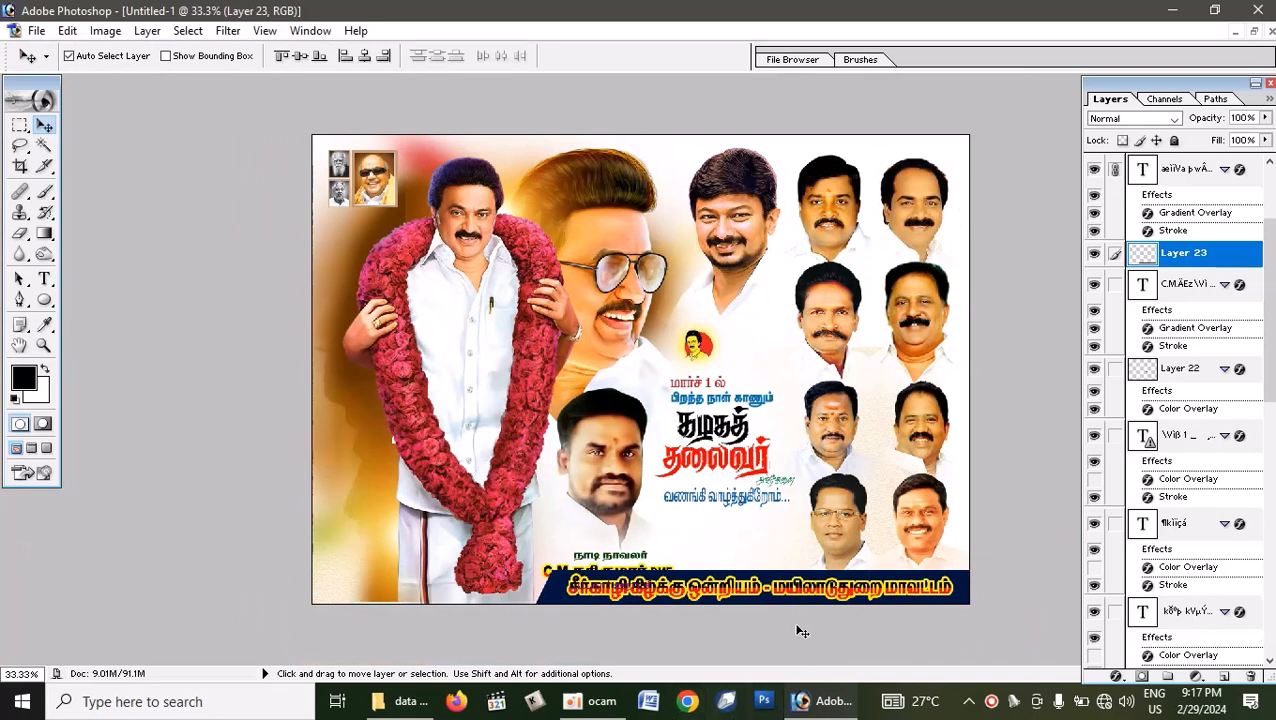
{"action": "key", "text": "ctrl+alt+z"}
{"action": "key", "text": "ctrl+alt+z"}
{"action": "key", "text": "ctrl+alt+z"}
{"action": "key", "text": "ctrl+alt+z"}
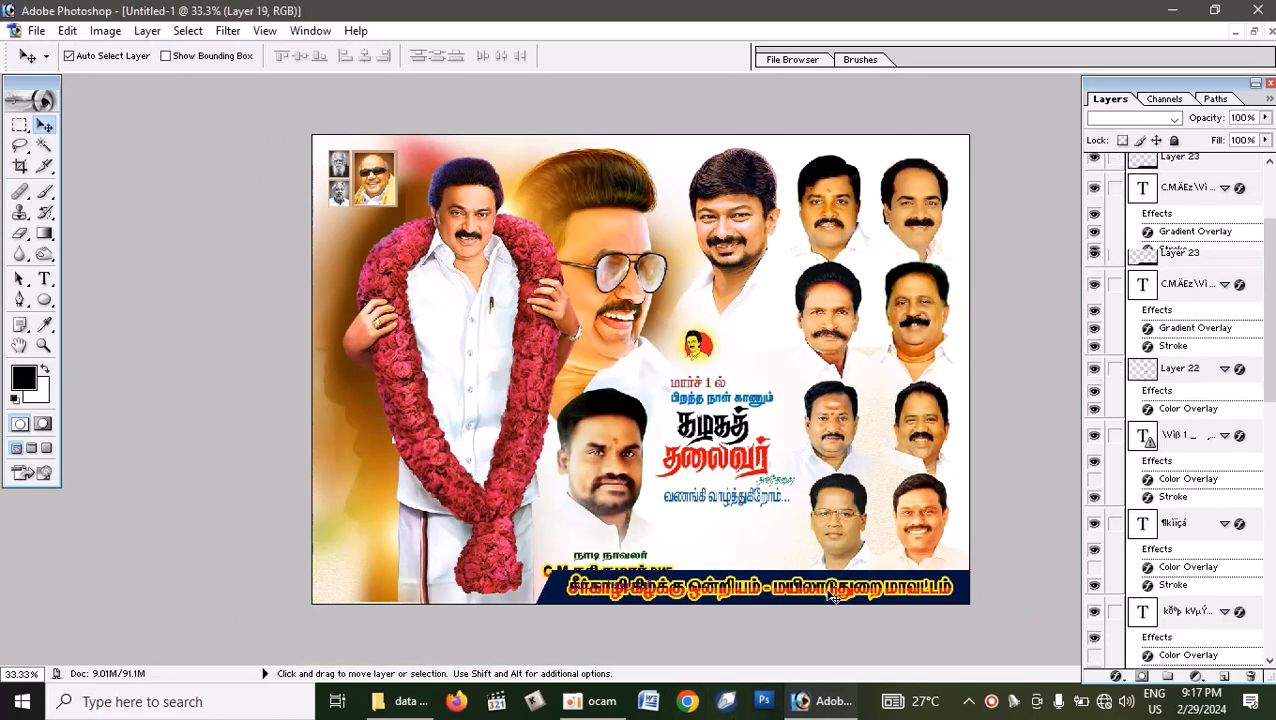
{"action": "key", "text": "ctrl+alt+z"}
{"action": "key", "text": "ctrl+alt+z"}
{"action": "key", "text": "ctrl+alt+z"}
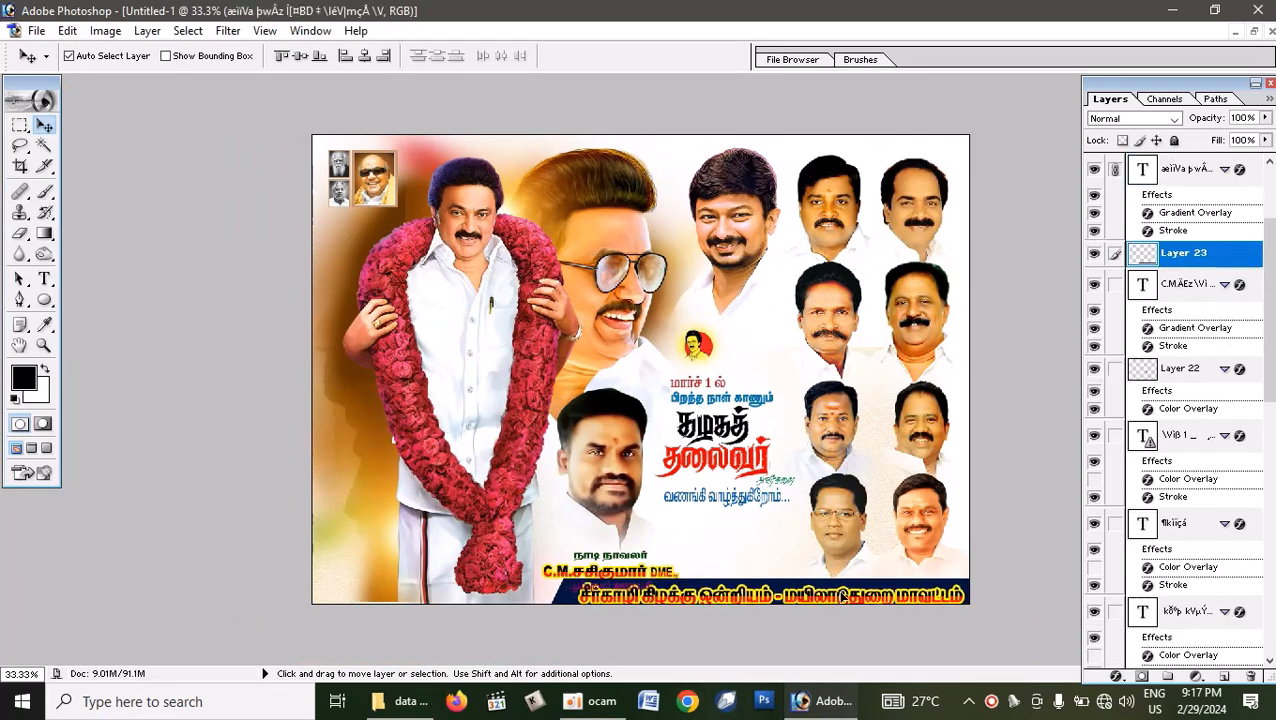
- Raise the white-shirt portrait and the name text block beneath it so the name clears the footer strip
{"action": "key", "text": "ctrl+alt+z"}
{"action": "key", "text": "ctrl+alt+z"}
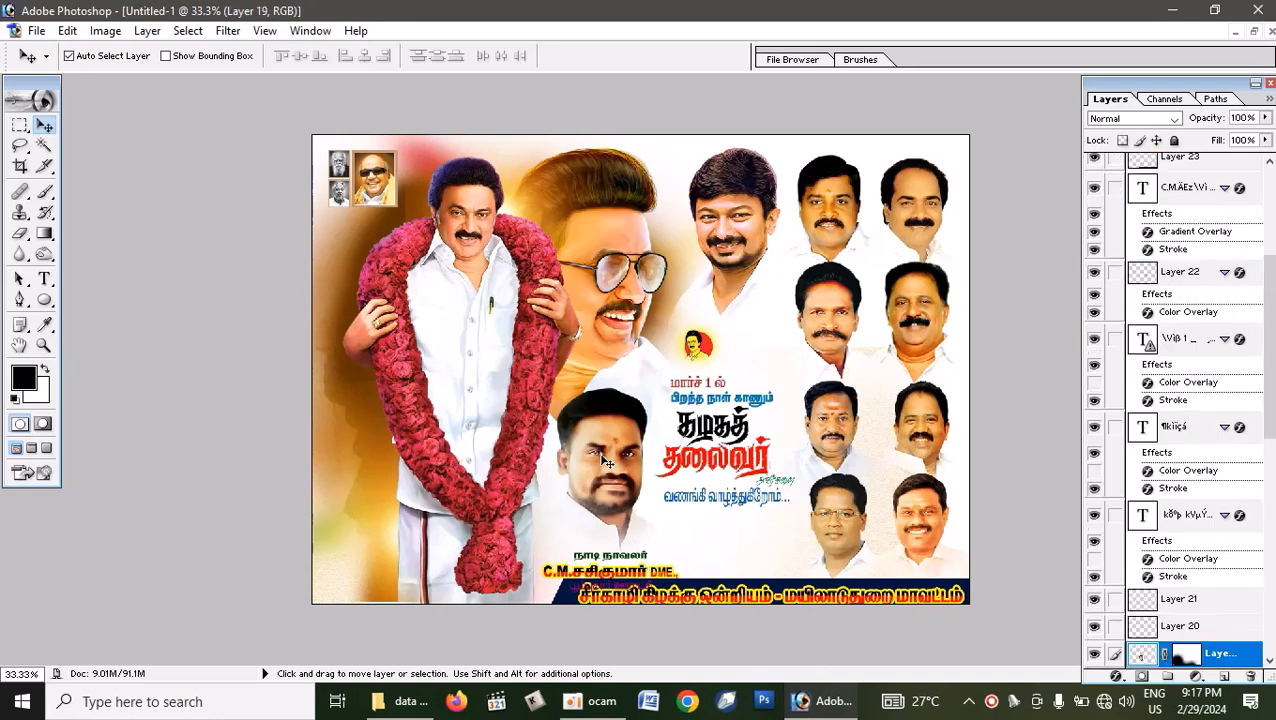
{"action": "key", "text": "ctrl+alt+z"}
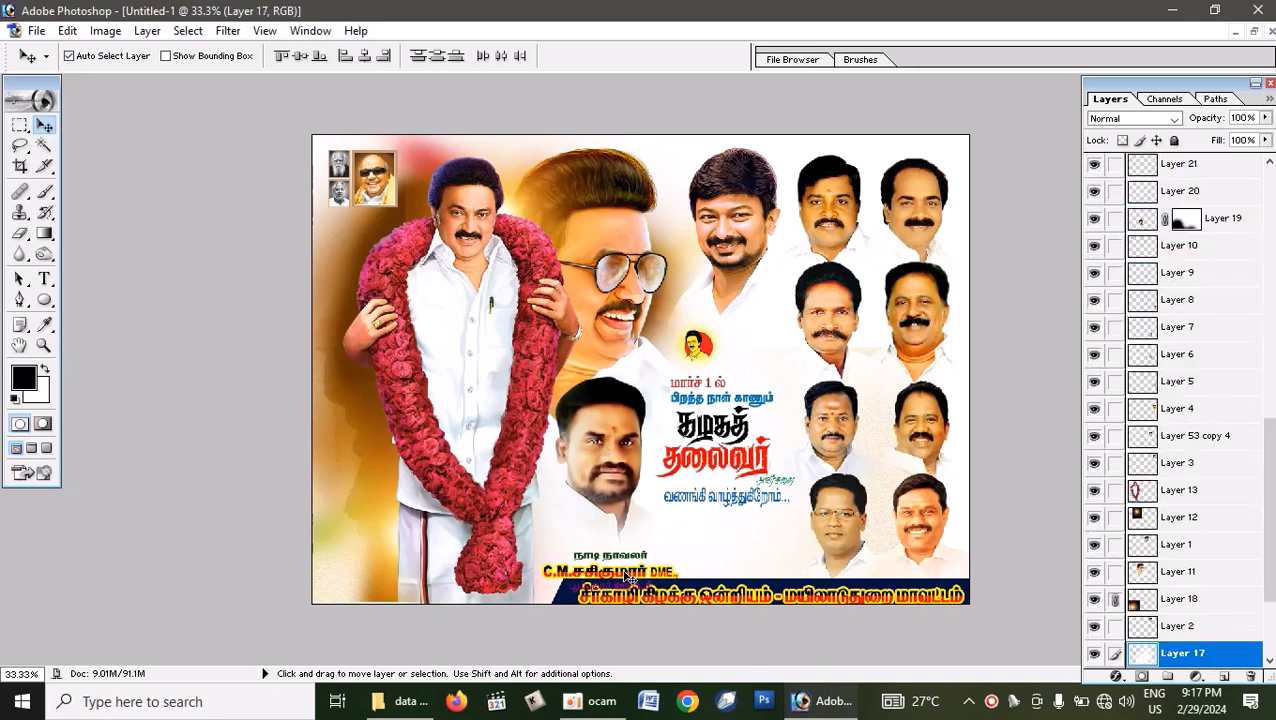
{"action": "key", "text": "ctrl+alt+z"}
{"action": "key", "text": "ctrl+alt+z"}
{"action": "key", "text": "ctrl+alt+z"}
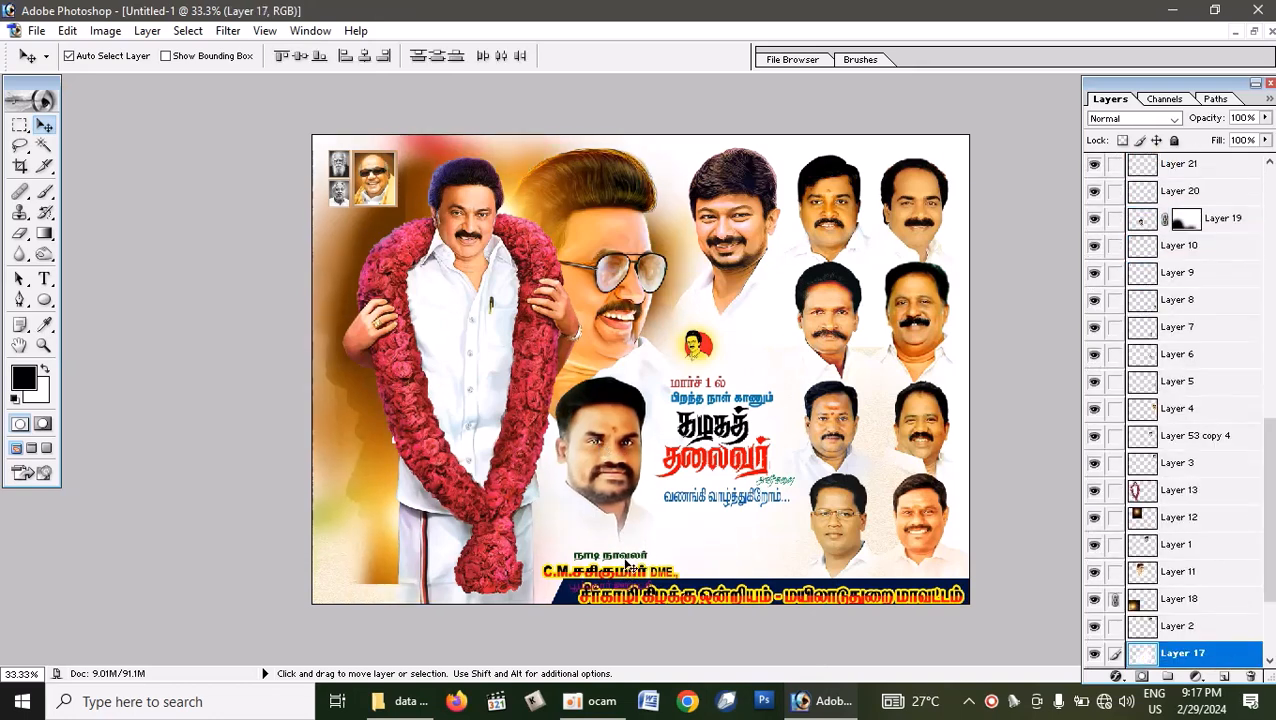
{"action": "left_click_drag", "start_coordinate": [612, 573], "coordinate": [613, 553]}
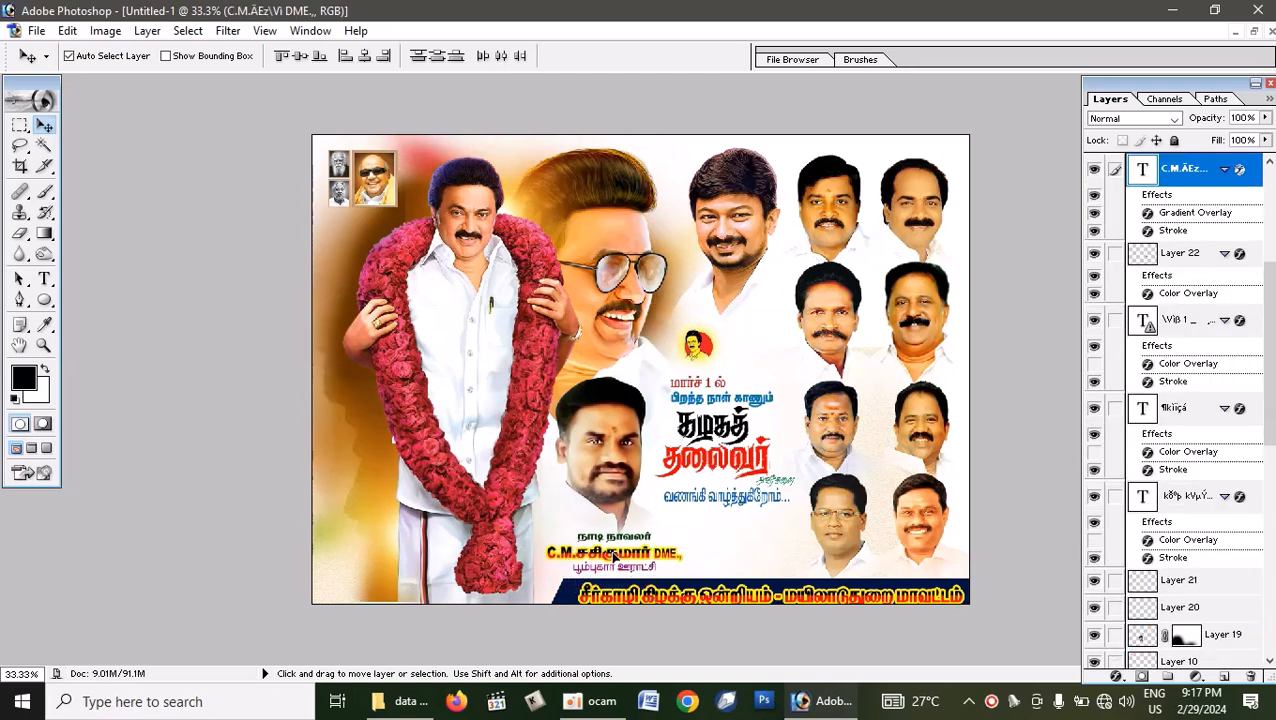
- Nudge the linked footer text and dark blue strip up a few pixels
{"action": "left_click", "coordinate": [752, 594]}
{"action": "key", "text": "Up"}
{"action": "key", "text": "Up"}
{"action": "key", "text": "Up"}
{"action": "key", "text": "Up"}
{"action": "key", "text": "Up"}
{"action": "key", "text": "Up"}
{"action": "key", "text": "Up"}
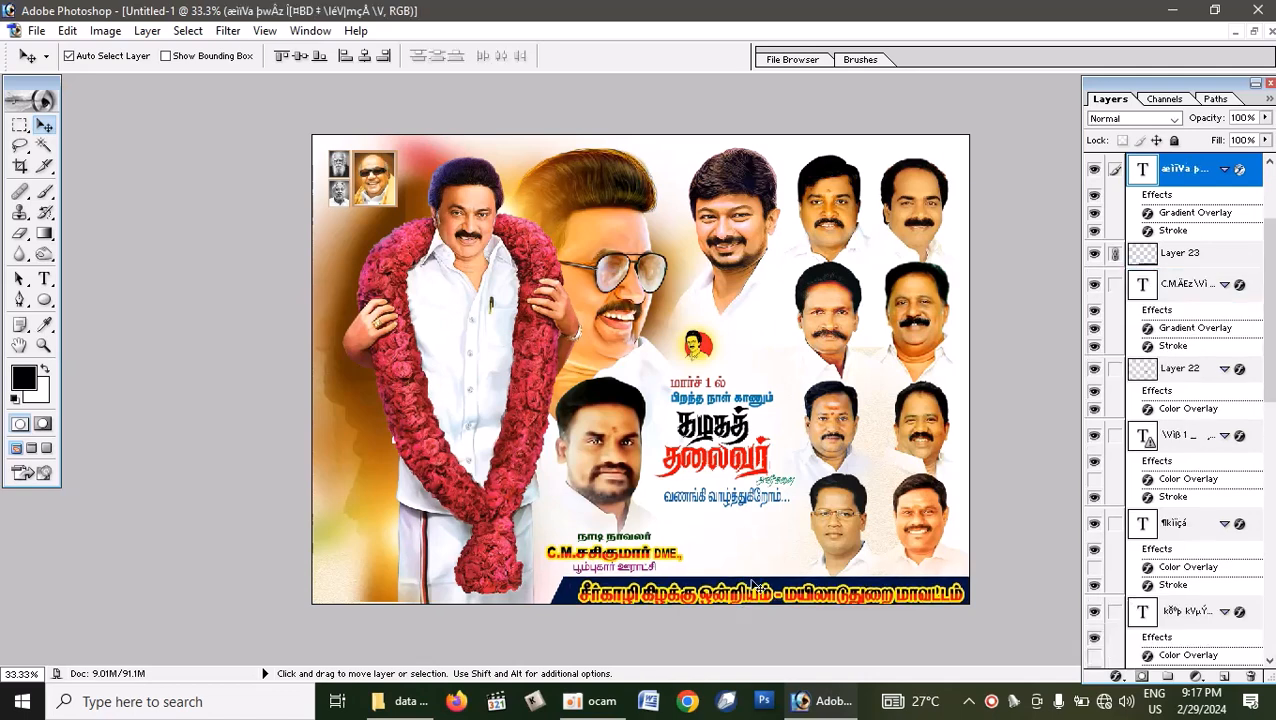
{"action": "key", "text": "Down"}
{"action": "key", "text": "Down"}
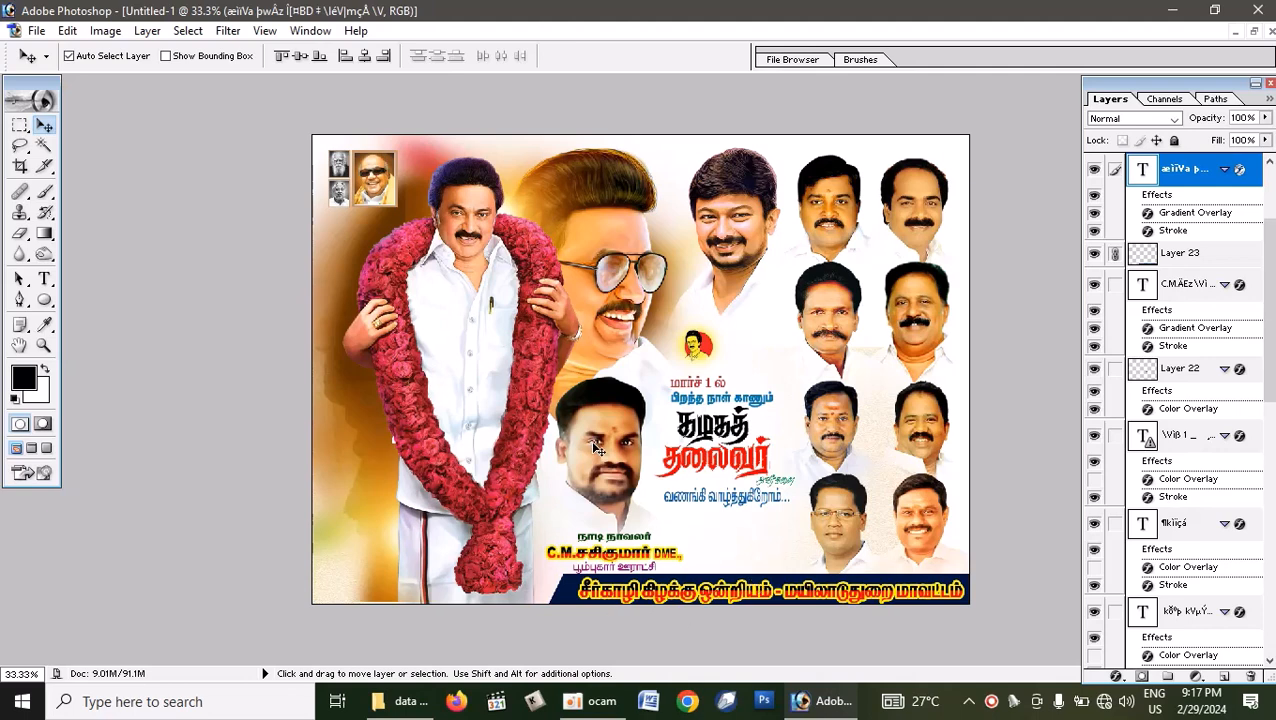
- Move the white-shirt portrait on Layer 19 slightly up and to the right above the name text
{"action": "left_click_drag", "start_coordinate": [594, 448], "coordinate": [611, 447]}
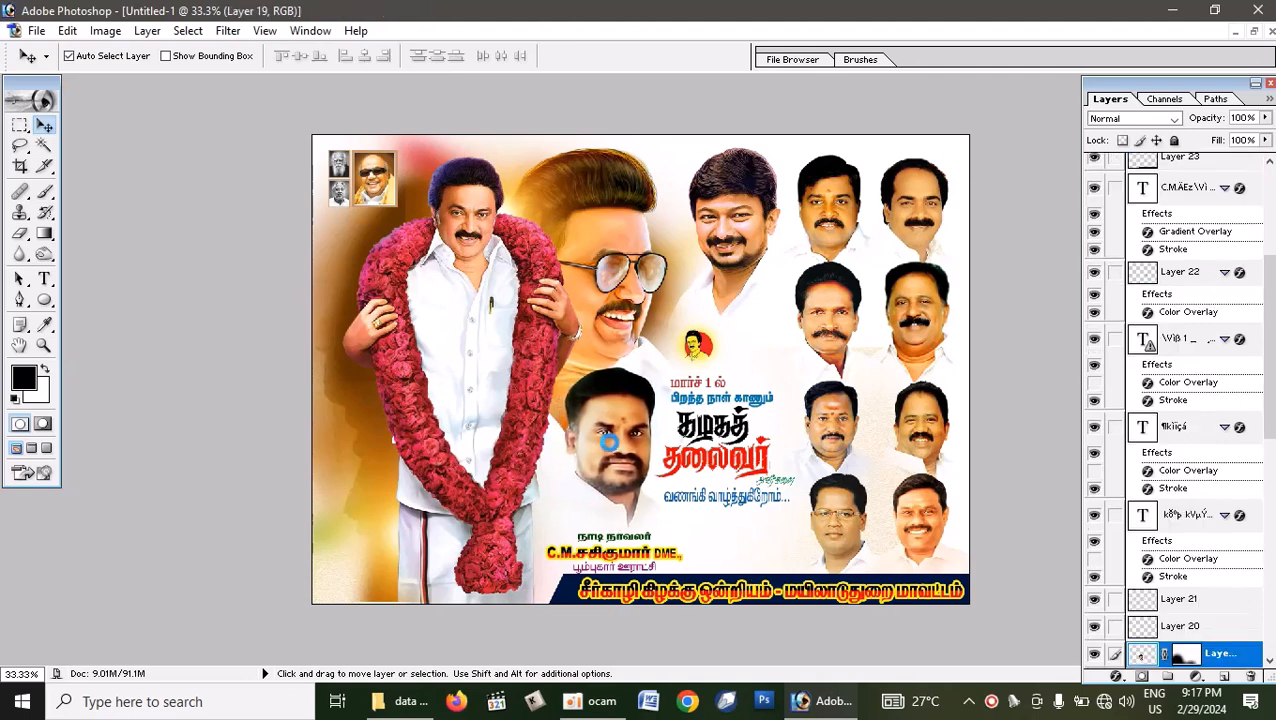
- Move the name text block slightly up and to the right beneath the white-shirt portrait, and nudge the footer strip up a little
{"action": "left_click", "coordinate": [636, 556]}
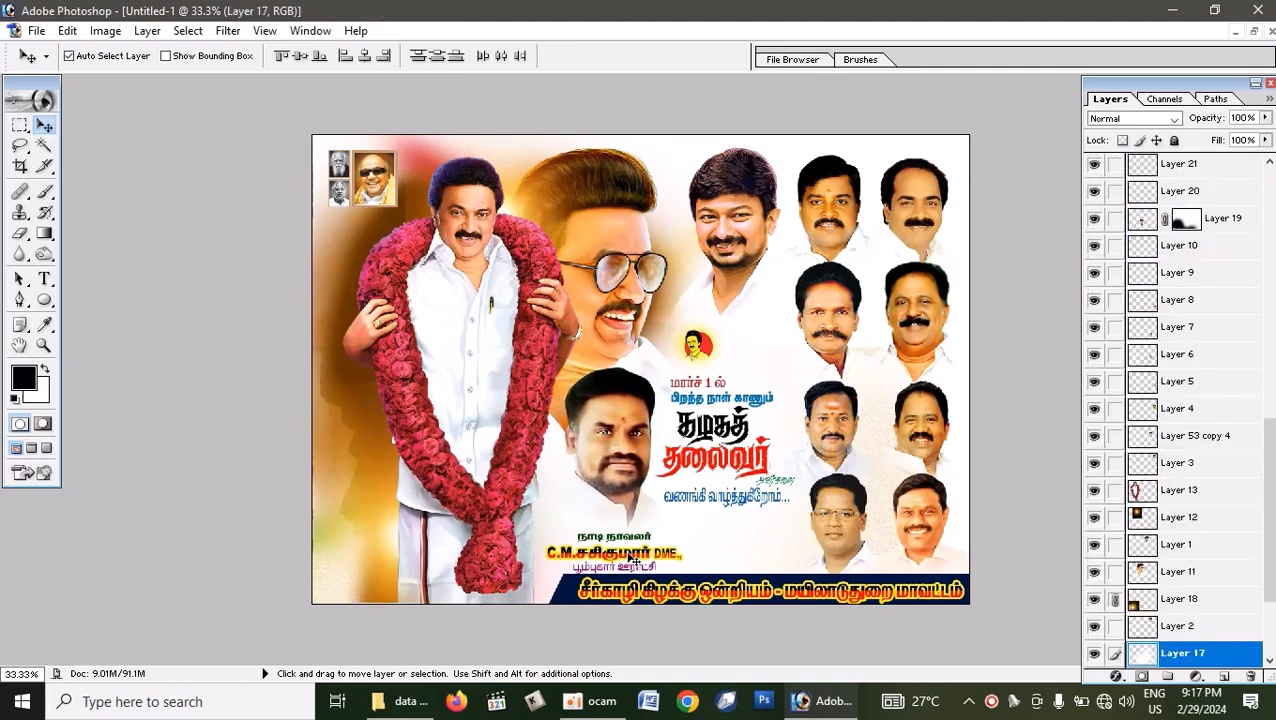
{"action": "left_click", "coordinate": [628, 556]}
{"action": "left_click", "coordinate": [620, 556]}
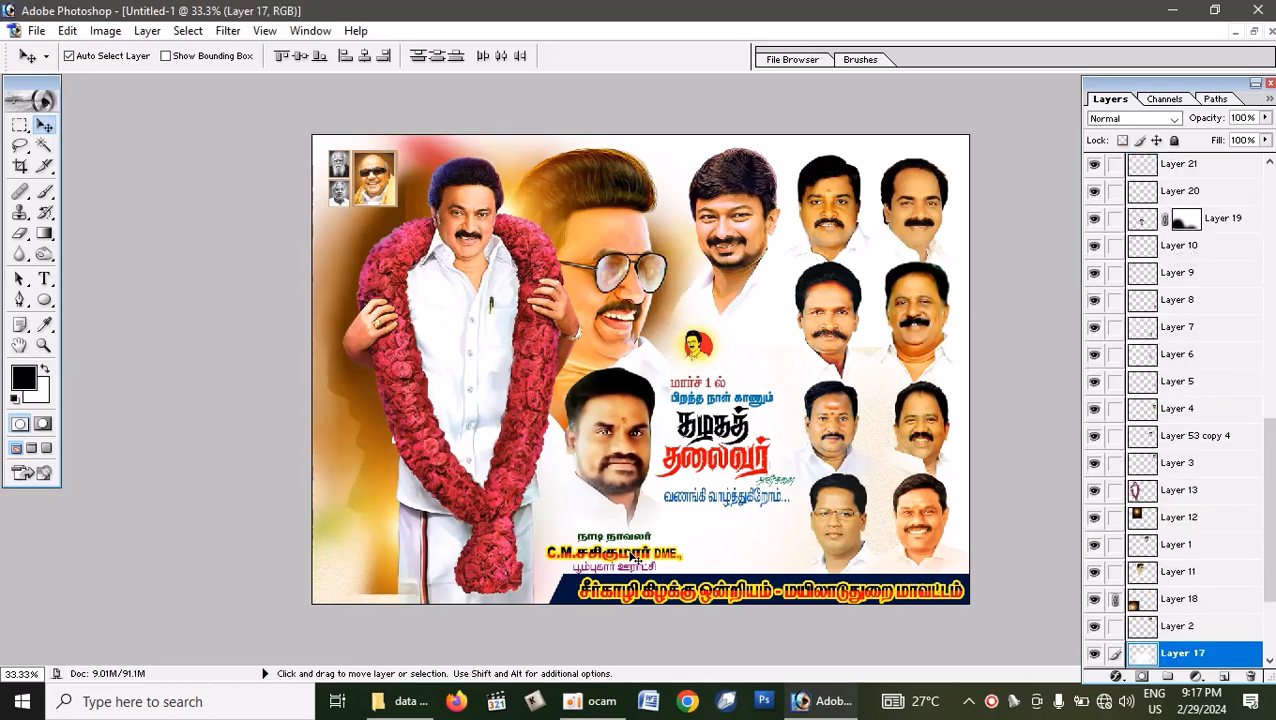
{"action": "left_click_drag", "start_coordinate": [617, 558], "coordinate": [620, 547]}
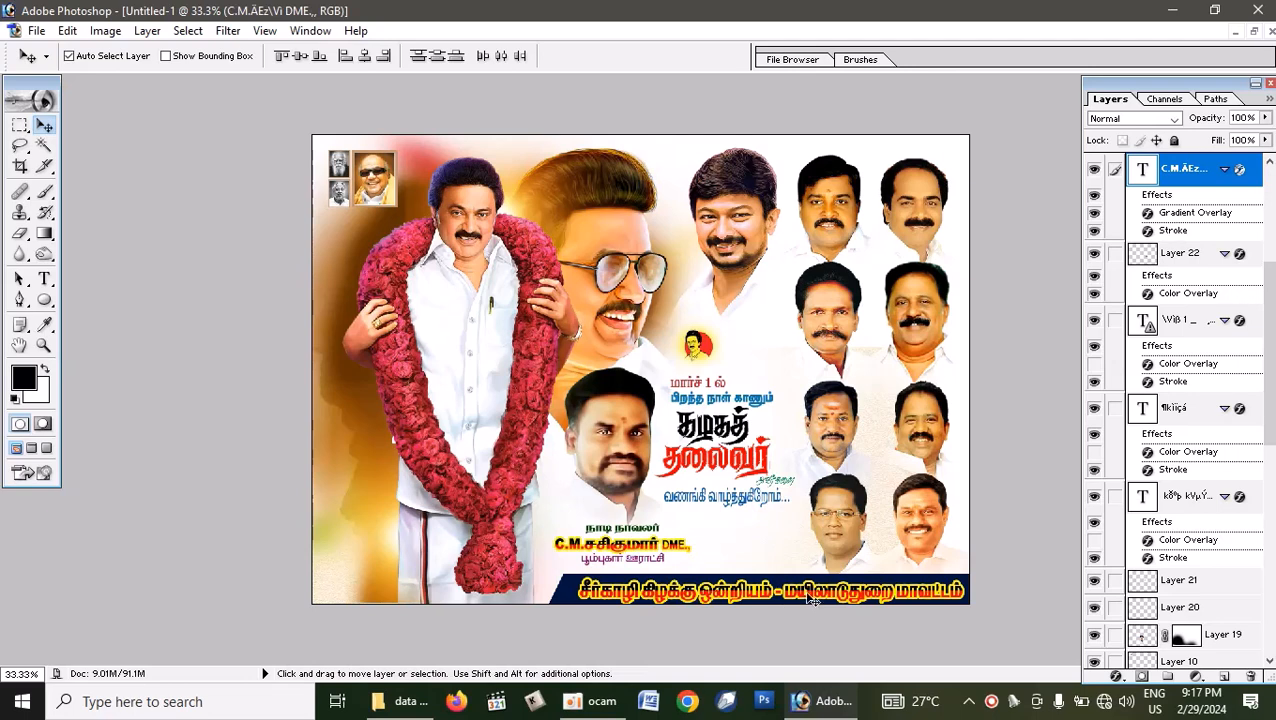
{"action": "key", "text": "ctrl+shift+alt+n"}
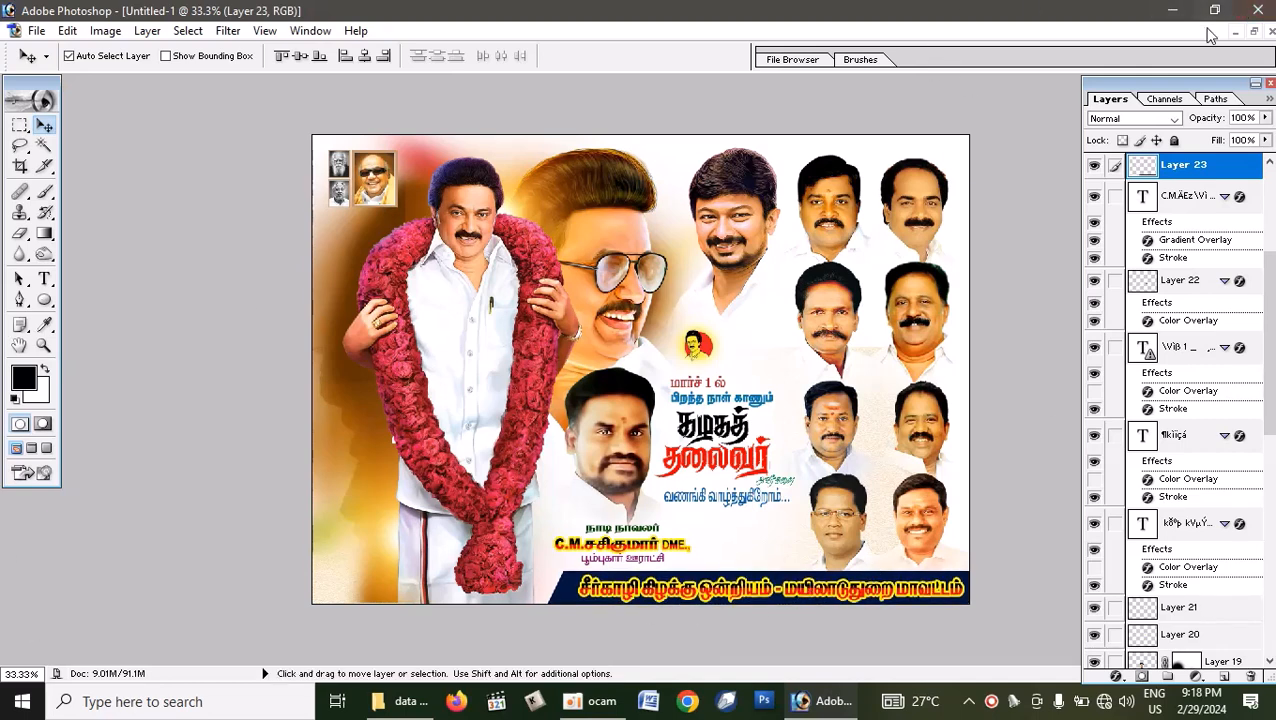
- Copy the statue artwork from dmk stalin bt.psd into Untitled-1, placing it above the footer strip below the birthday text
{"action": "left_click", "coordinate": [1255, 33]}
{"action": "left_click", "coordinate": [780, 600]}
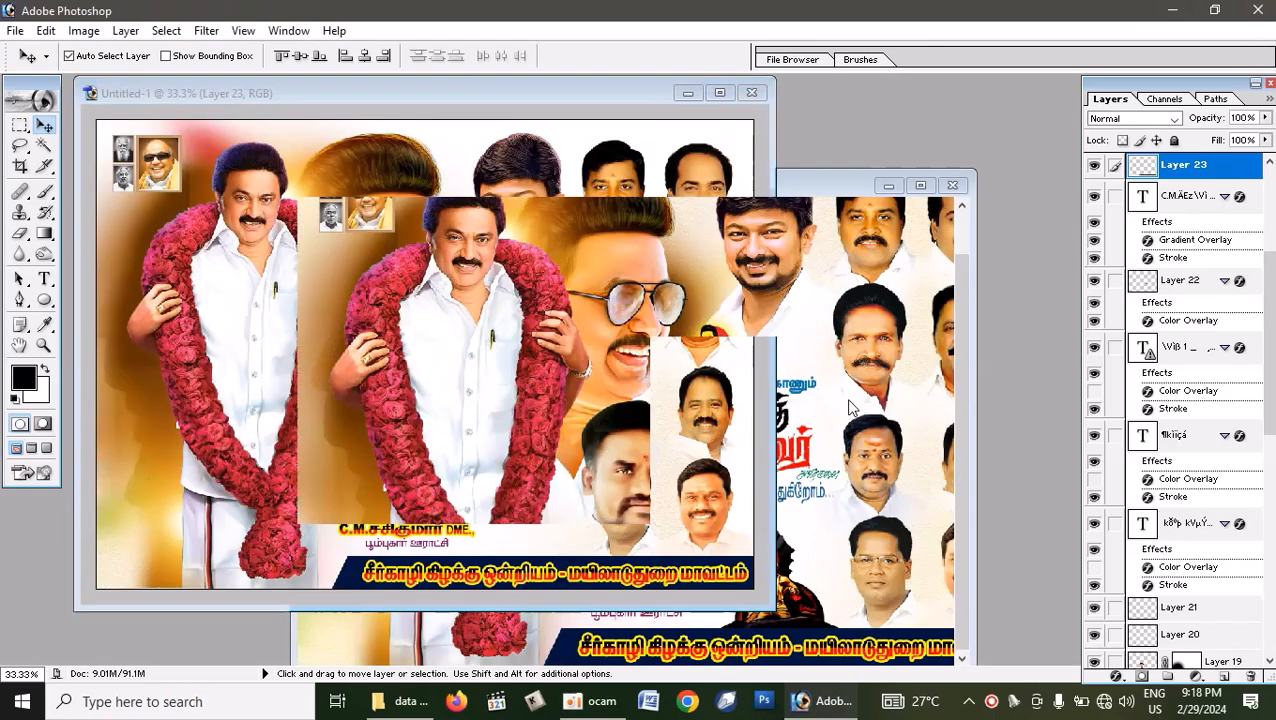
{"action": "left_click_drag", "start_coordinate": [780, 603], "coordinate": [311, 401]}
{"action": "left_click_drag", "start_coordinate": [287, 404], "coordinate": [527, 517]}
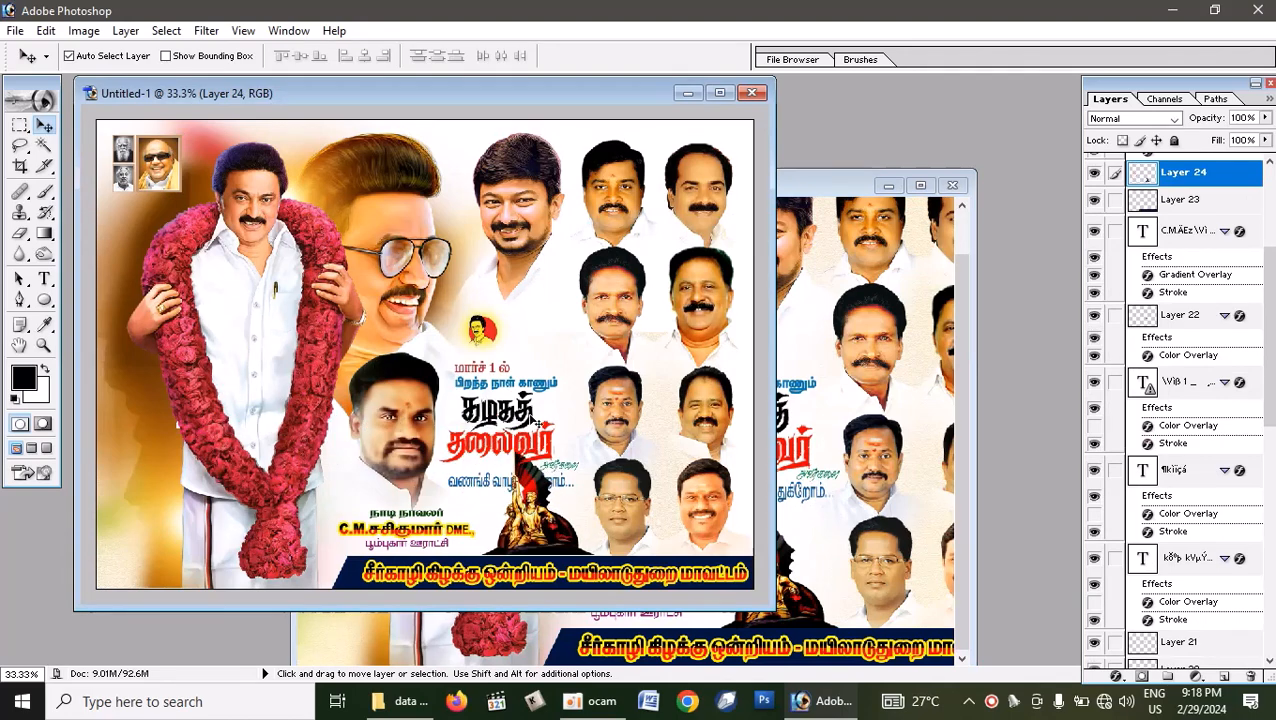
{"action": "left_click", "coordinate": [719, 93]}
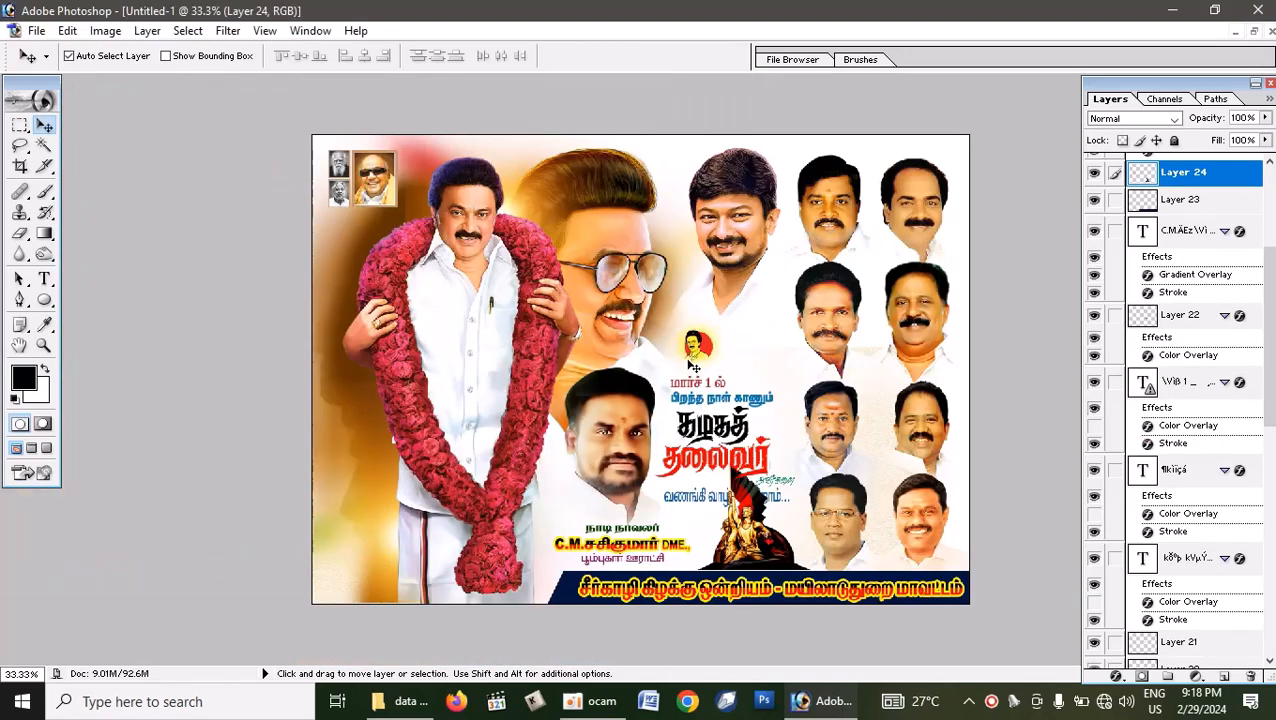
- Move the round portrait emblem and the linked birthday text block up so the text clears the statue artwork
{"action": "left_click_drag", "start_coordinate": [698, 347], "coordinate": [694, 314]}
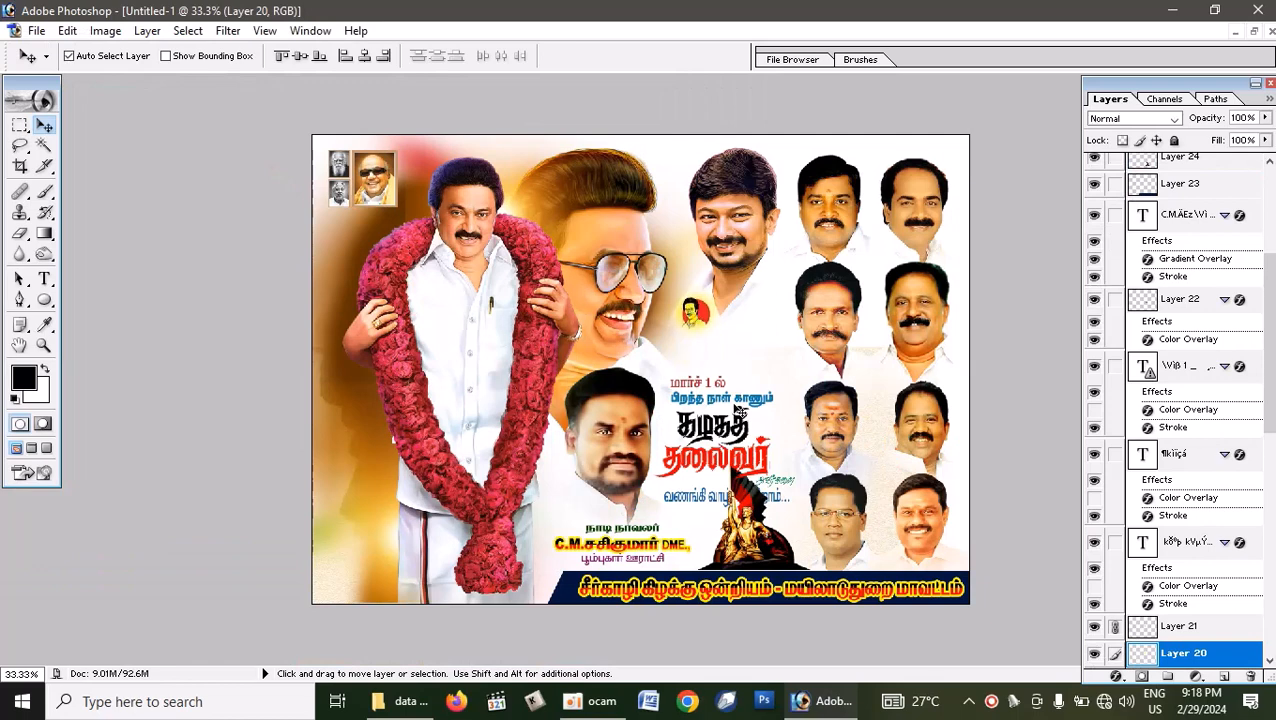
{"action": "left_click", "coordinate": [720, 418]}
{"action": "left_click_drag", "start_coordinate": [730, 408], "coordinate": [731, 372]}
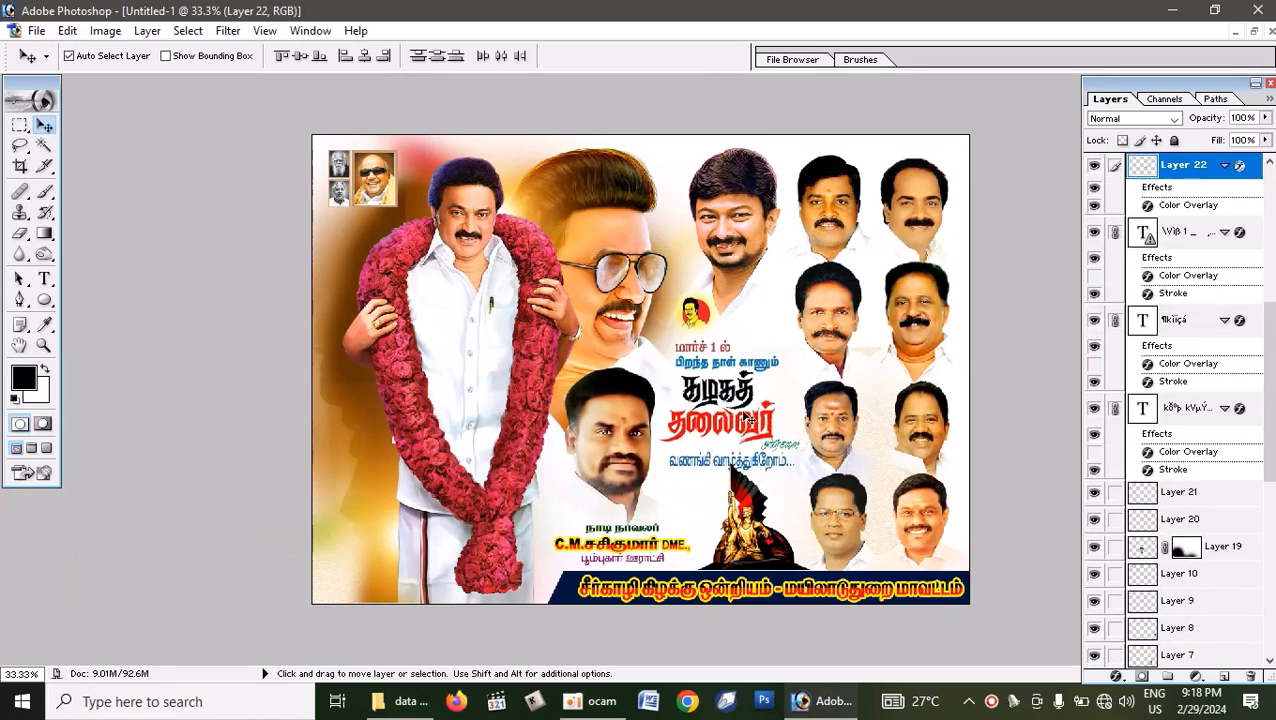
{"action": "left_click_drag", "start_coordinate": [733, 420], "coordinate": [736, 415]}
{"action": "left_click", "coordinate": [757, 522]}
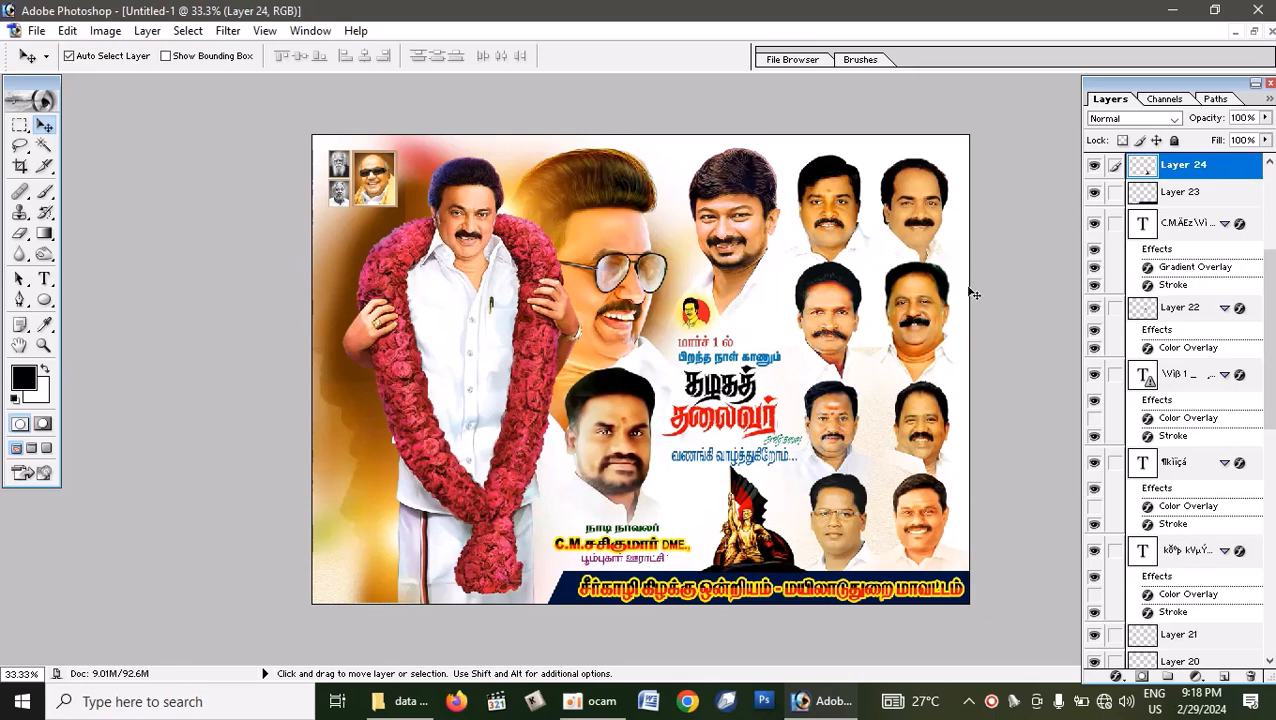
- Bring up the save options for the banner document and dismiss them without saving
{"action": "key", "text": "ctrl+s"}
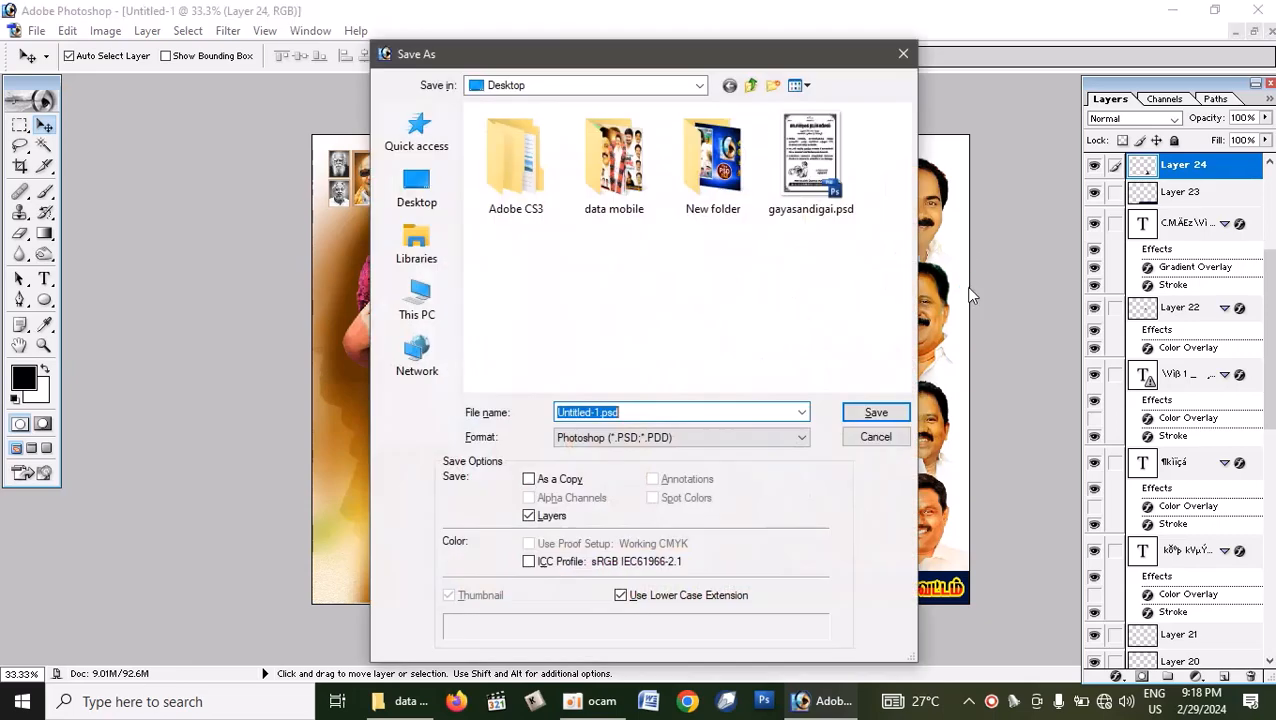
{"action": "left_click", "coordinate": [874, 437]}
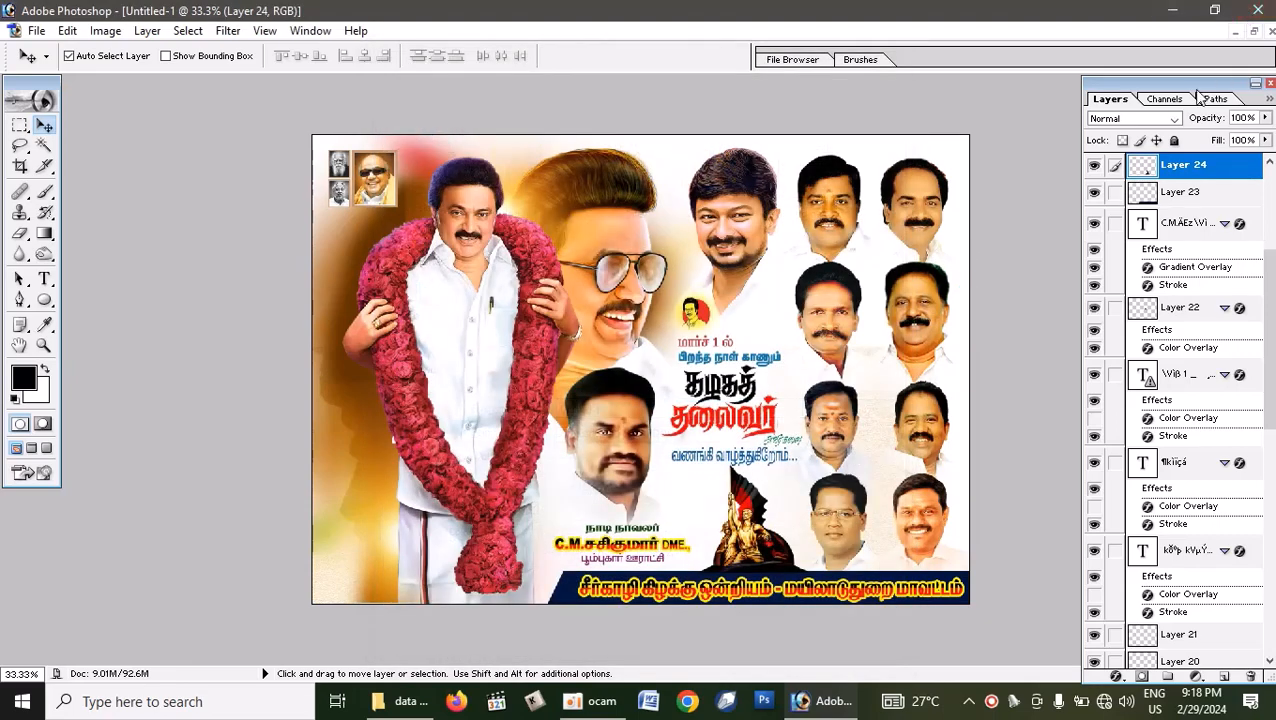